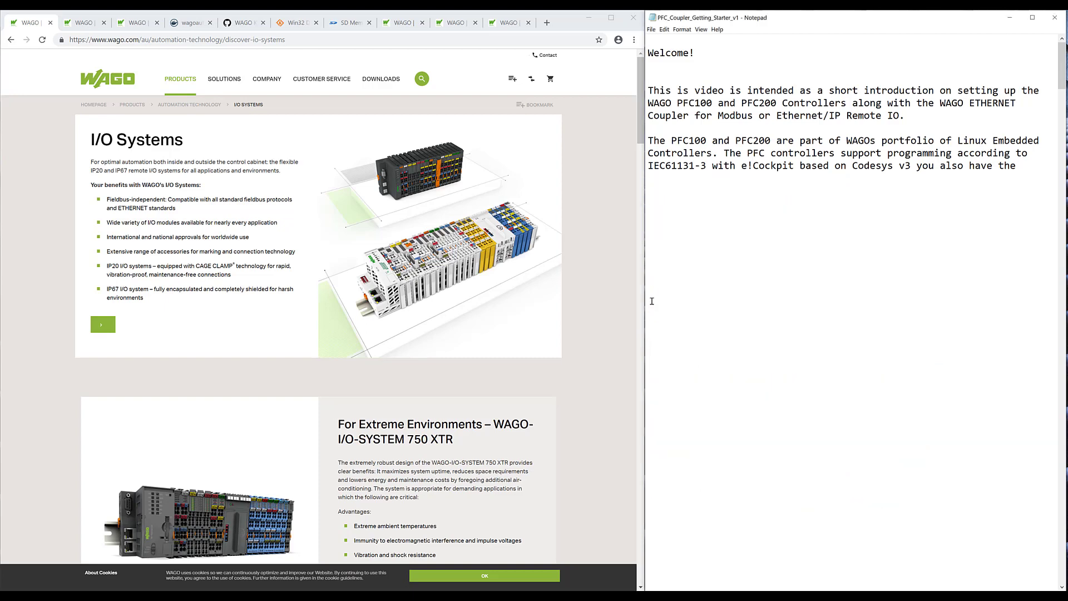
- Highlight the Docker and NodeRed notes, then view the WAGO Embedded Linux, Docker and Docker Hub pages
{"action": "left_click_drag", "start_coordinate": [655, 302], "coordinate": [917, 481]}
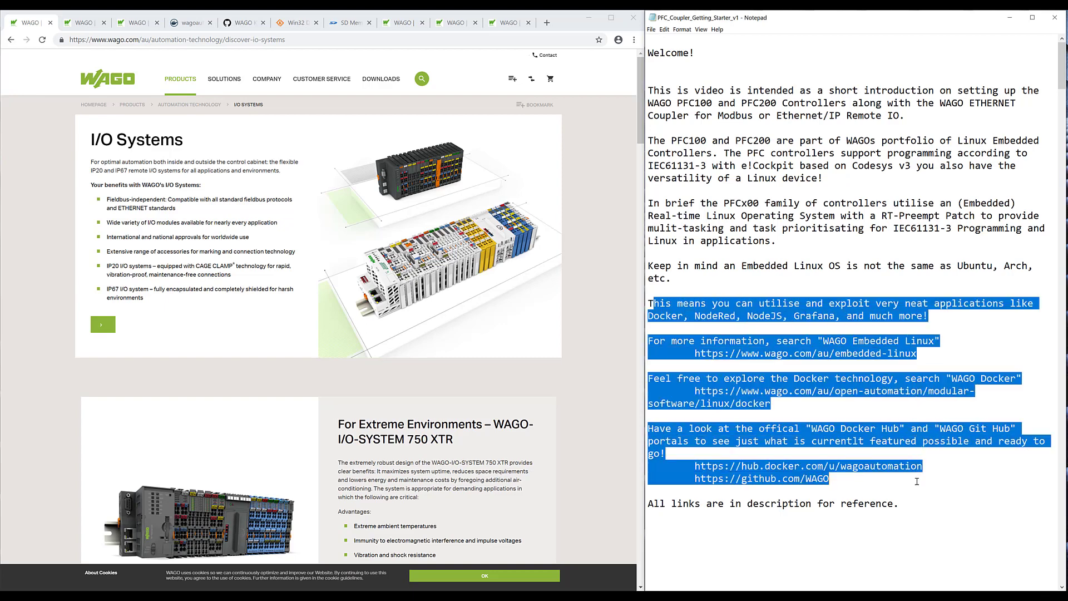
{"action": "left_click", "coordinate": [888, 379]}
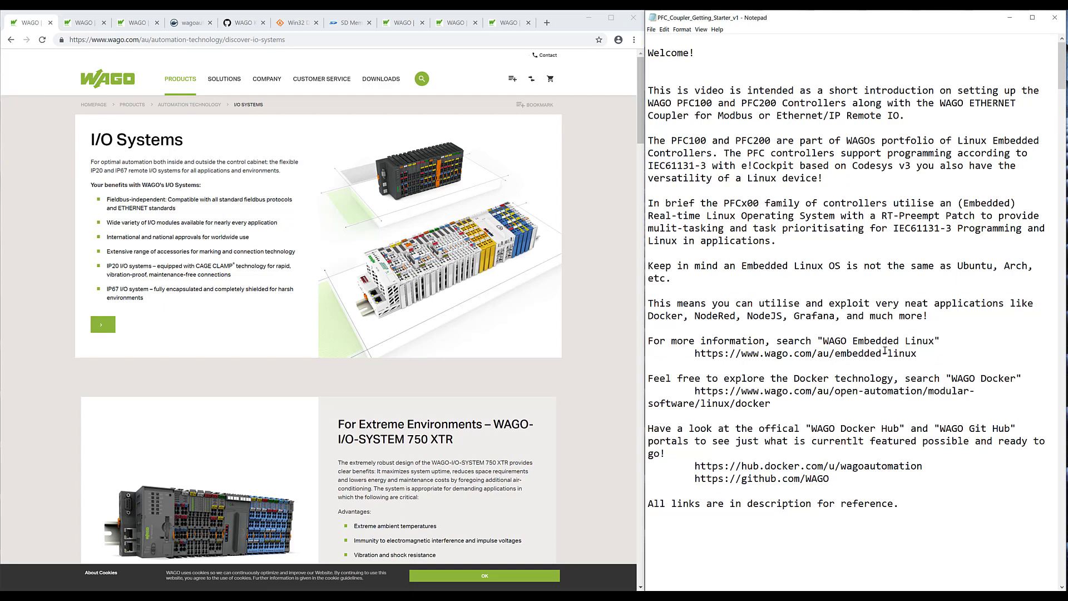
{"action": "left_click", "coordinate": [86, 23]}
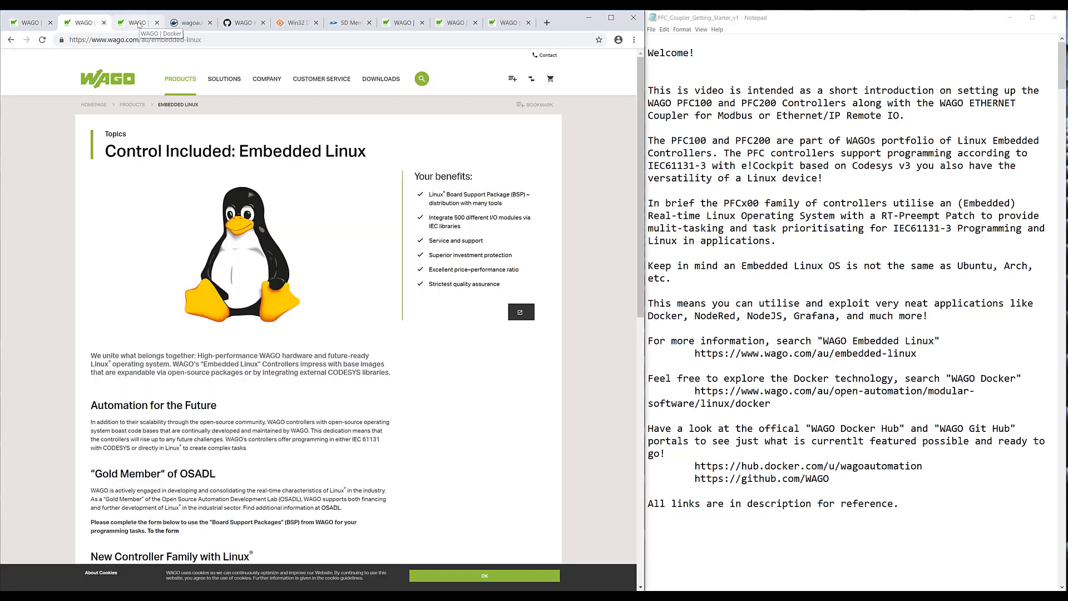
{"action": "left_click", "coordinate": [139, 23]}
{"action": "left_click", "coordinate": [196, 23]}
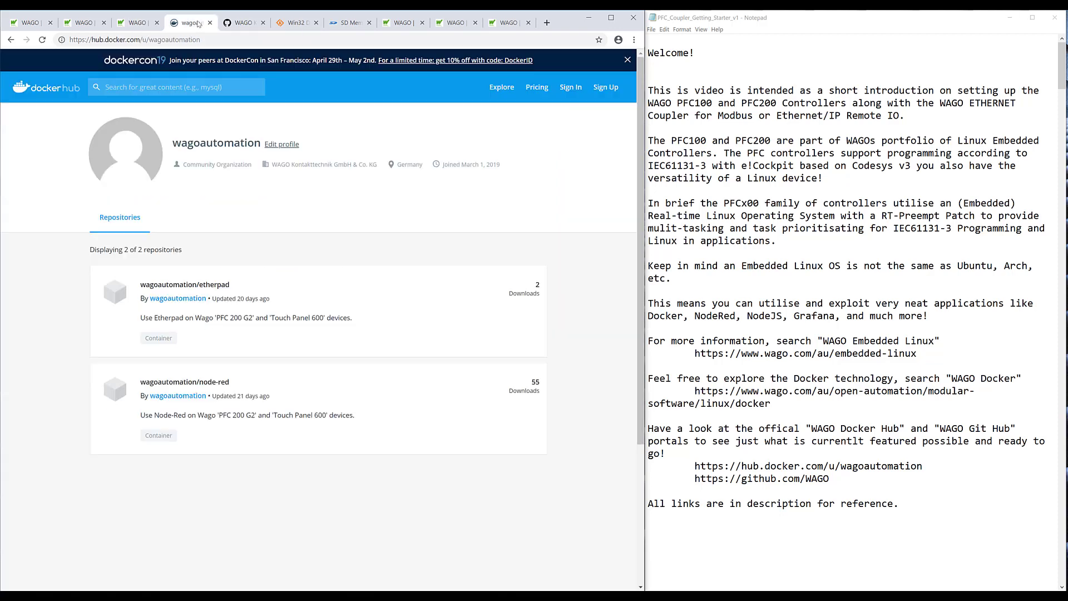
- View the WAGO GitHub page, return to I/O Systems and scroll the notes to Overview
{"action": "left_click", "coordinate": [240, 23]}
{"action": "left_click", "coordinate": [34, 22]}
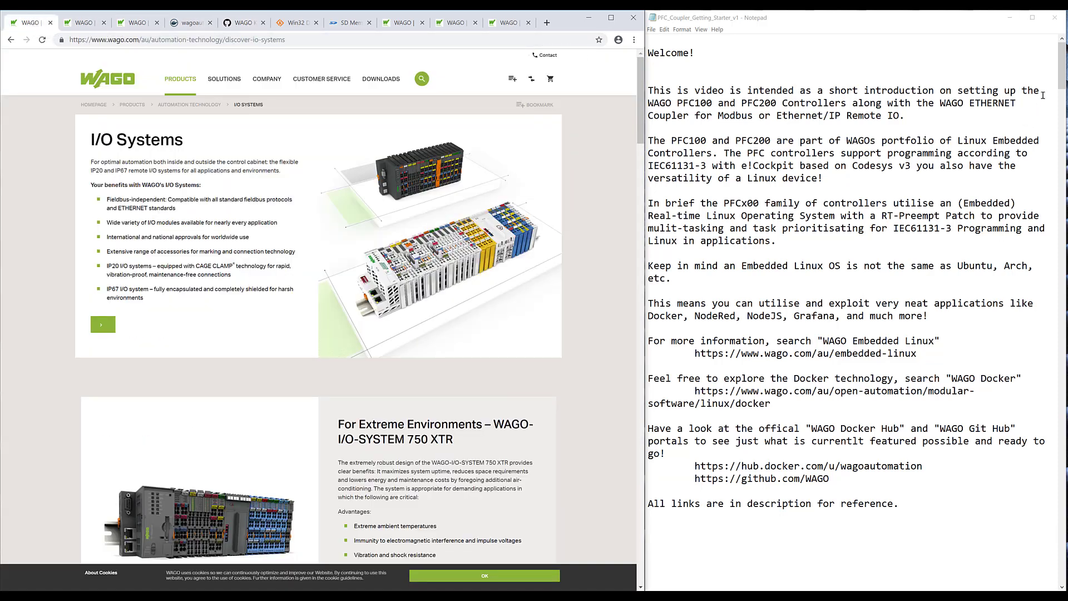
{"action": "left_click_drag", "start_coordinate": [1064, 73], "coordinate": [1065, 171]}
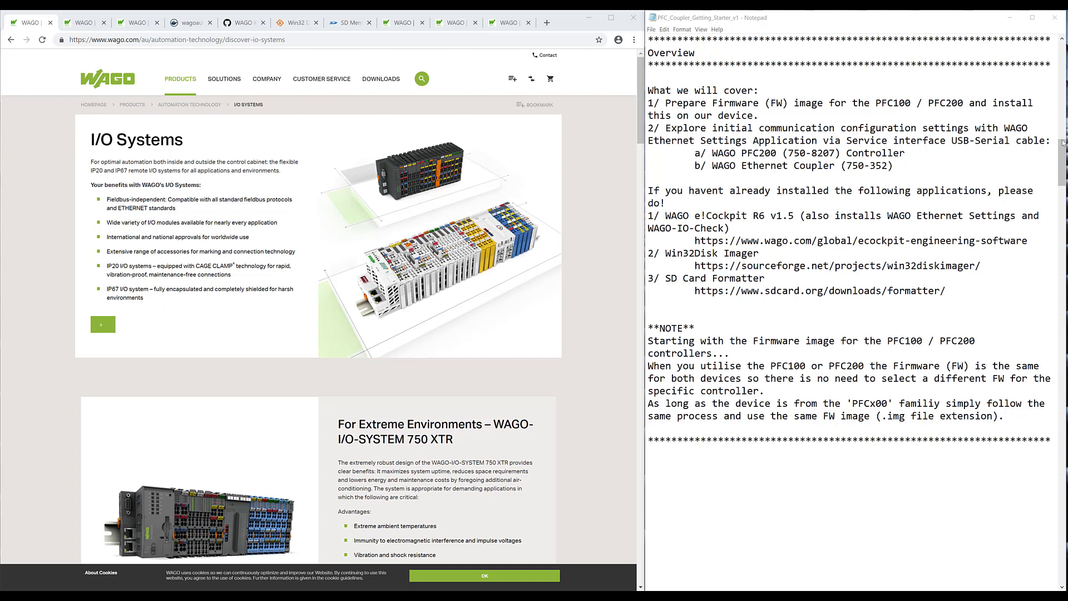
- Scroll the notes to 'Installing FW on PFCx00 Controller' and bring up File Explorer
{"action": "left_click_drag", "start_coordinate": [1064, 143], "coordinate": [1065, 257]}
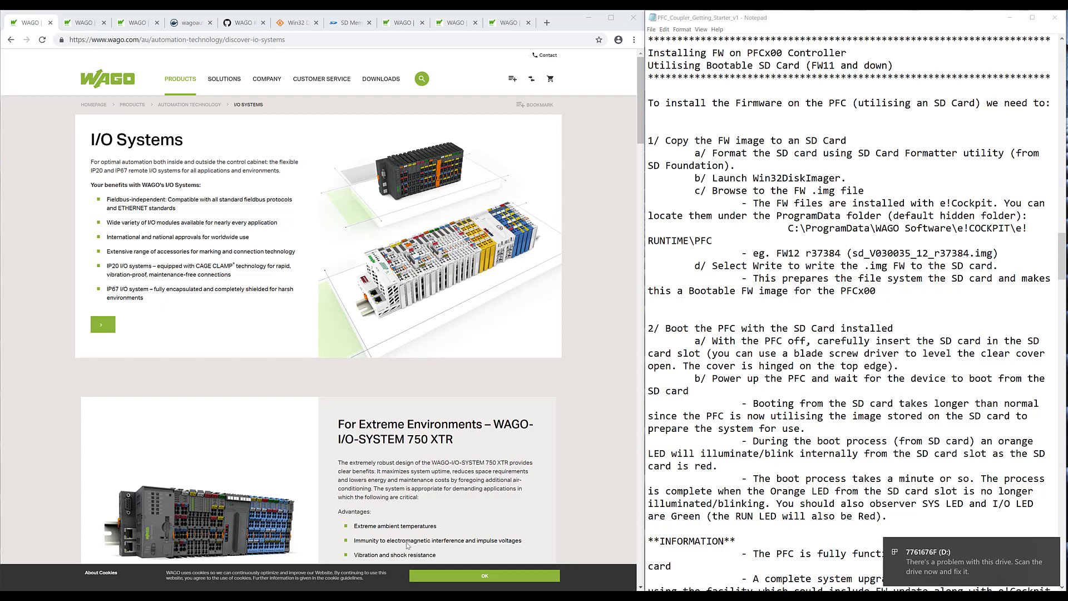
{"action": "key", "text": "super+e"}
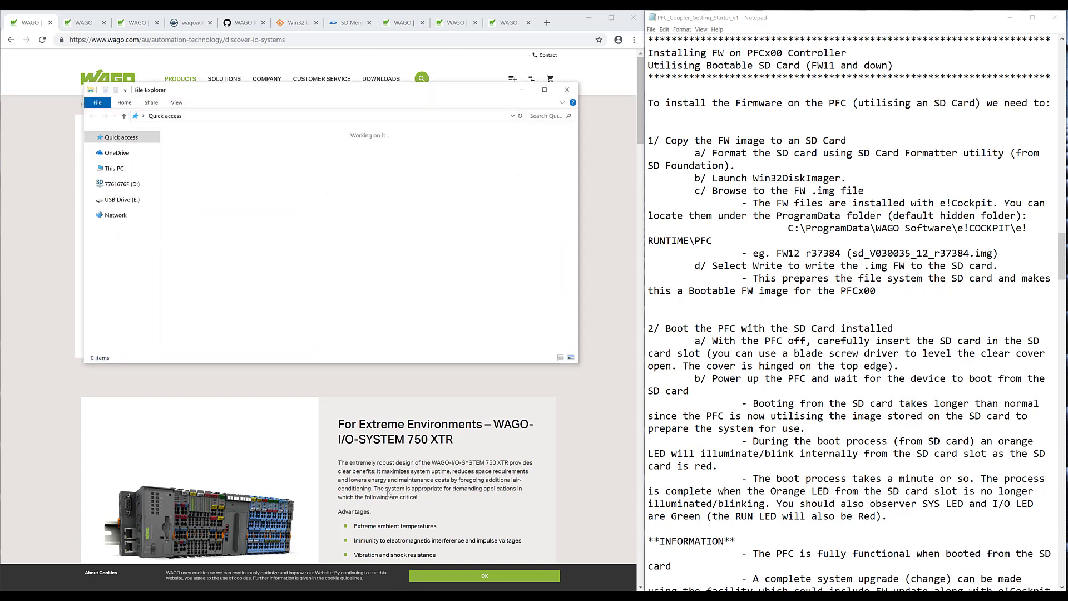
- Show the drives on This PC and launch SD Card Formatter
{"action": "left_click", "coordinate": [114, 262]}
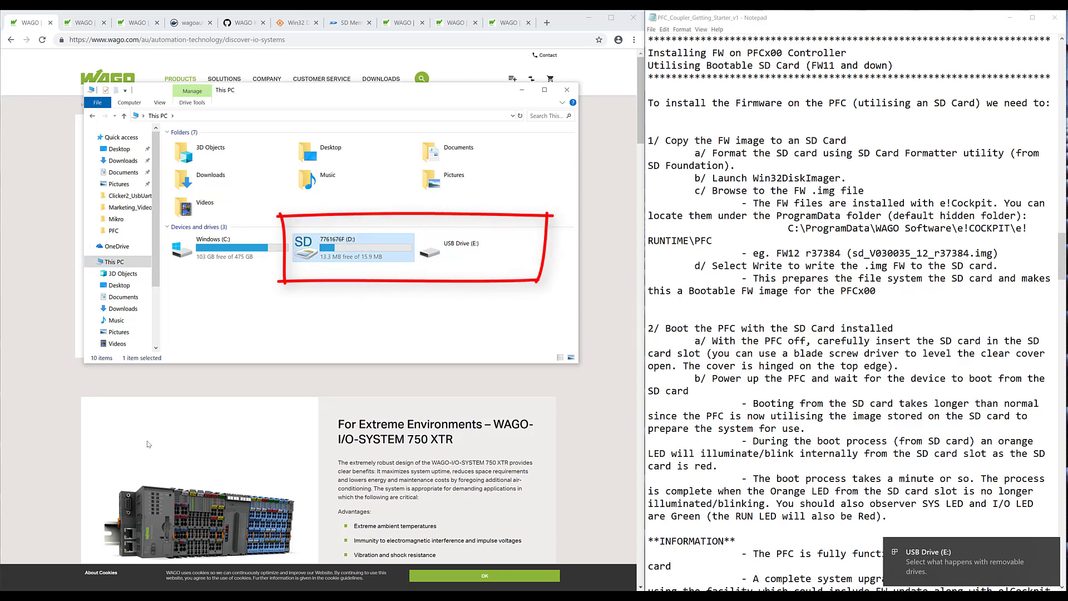
{"action": "left_click", "coordinate": [11, 596]}
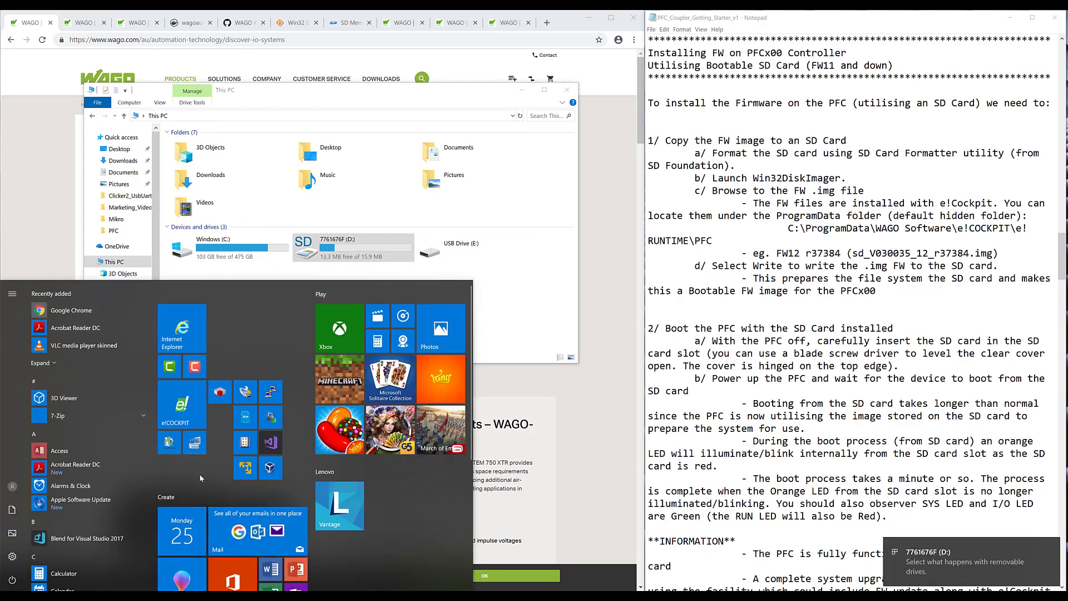
{"action": "left_click", "coordinate": [249, 420]}
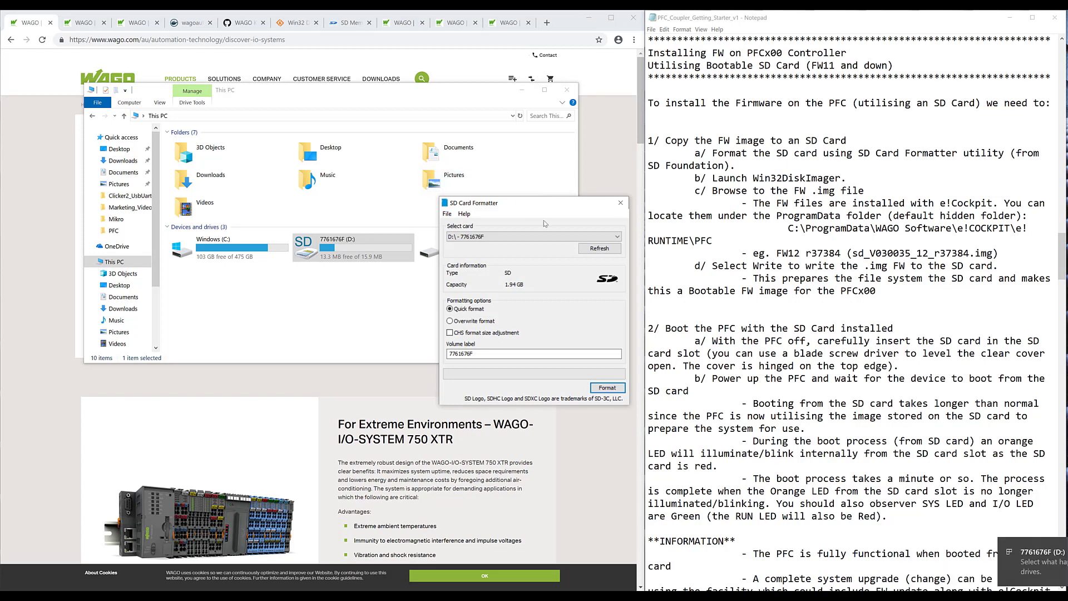
- Format card D: with the volume label 'sdcard', confirming the data erase
{"action": "left_click", "coordinate": [483, 237]}
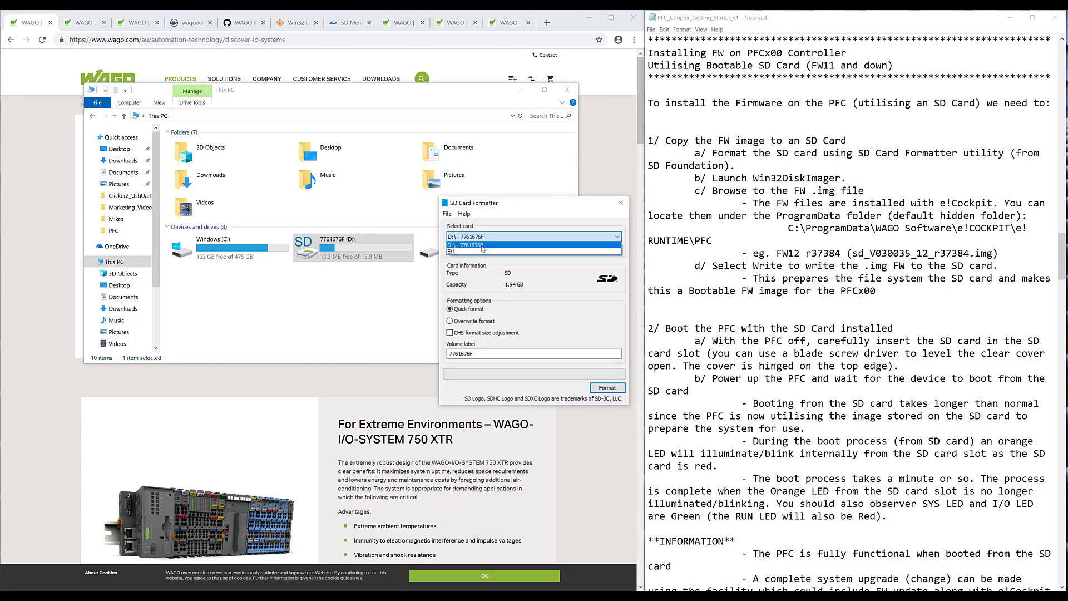
{"action": "left_click", "coordinate": [483, 246]}
{"action": "double_click", "coordinate": [478, 354]}
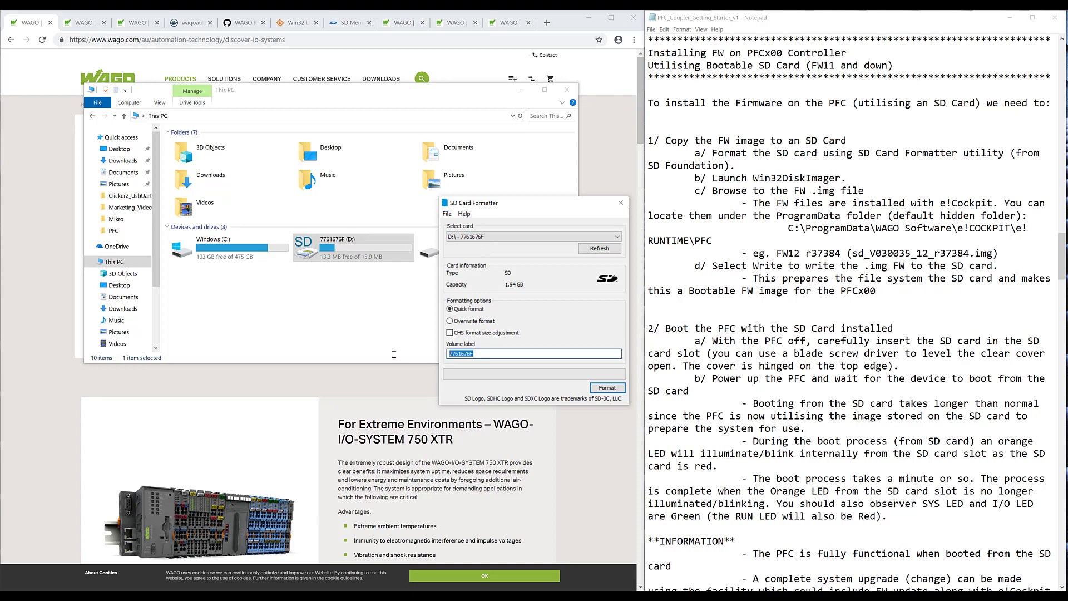
{"action": "type", "text": "sdcard"}
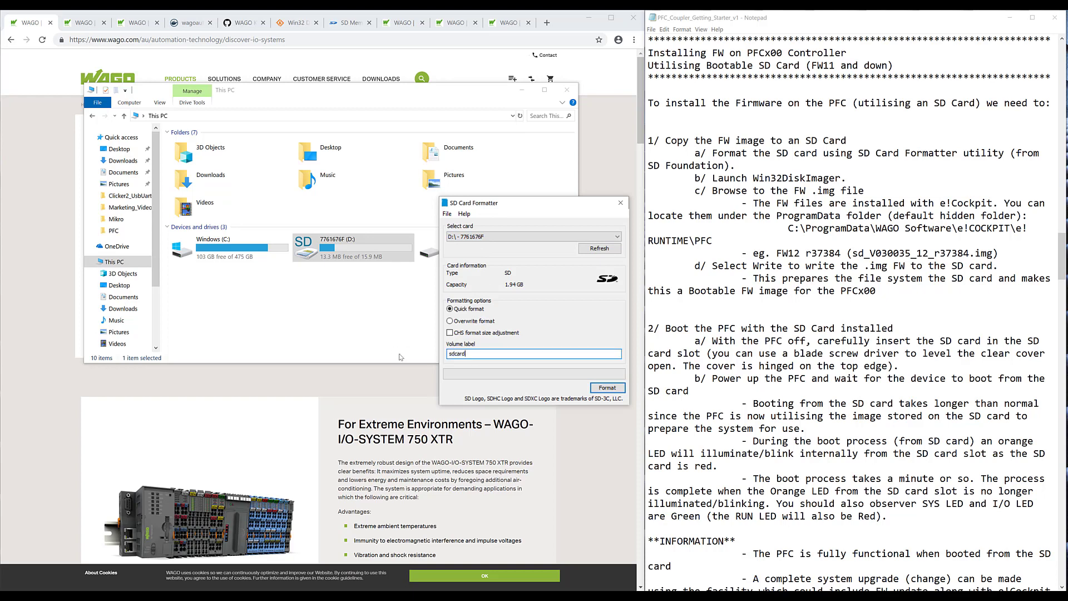
{"action": "left_click", "coordinate": [602, 388]}
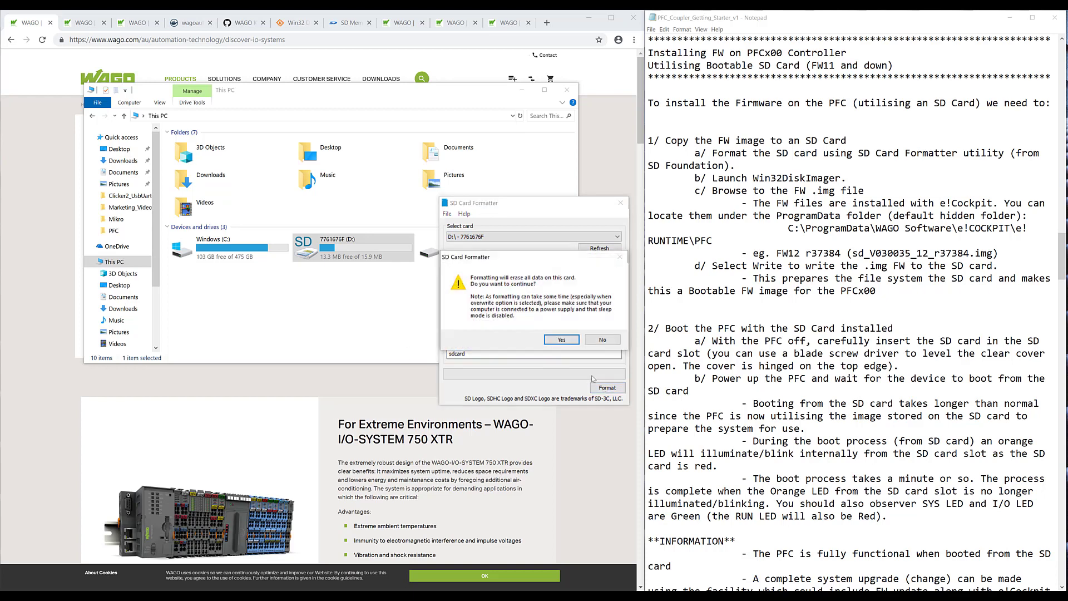
{"action": "left_click", "coordinate": [572, 341]}
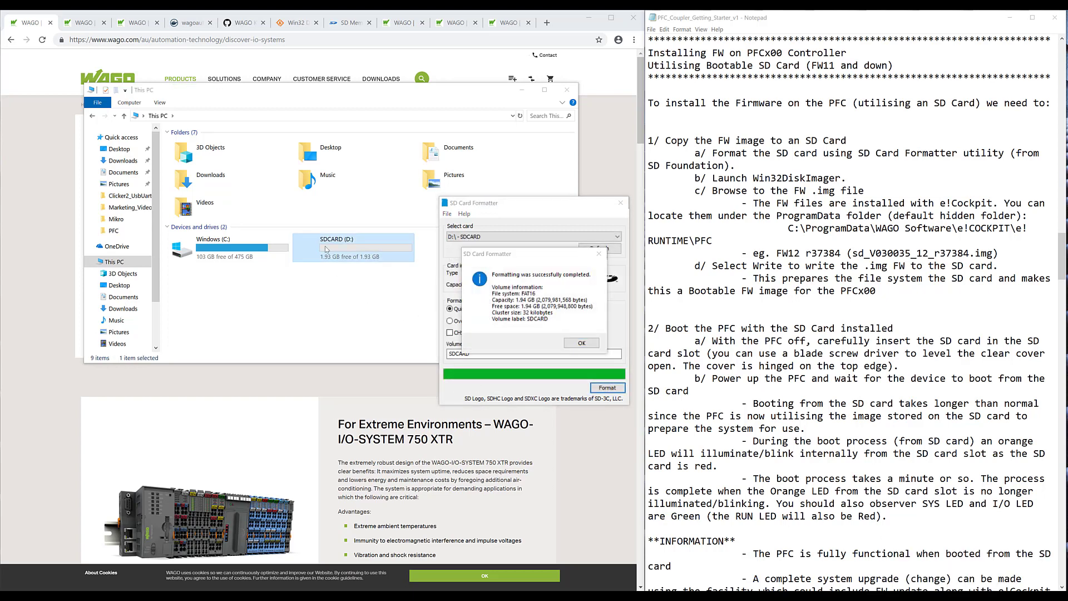
- Acknowledge the completed format and close SD Card Formatter
{"action": "left_click", "coordinate": [321, 251]}
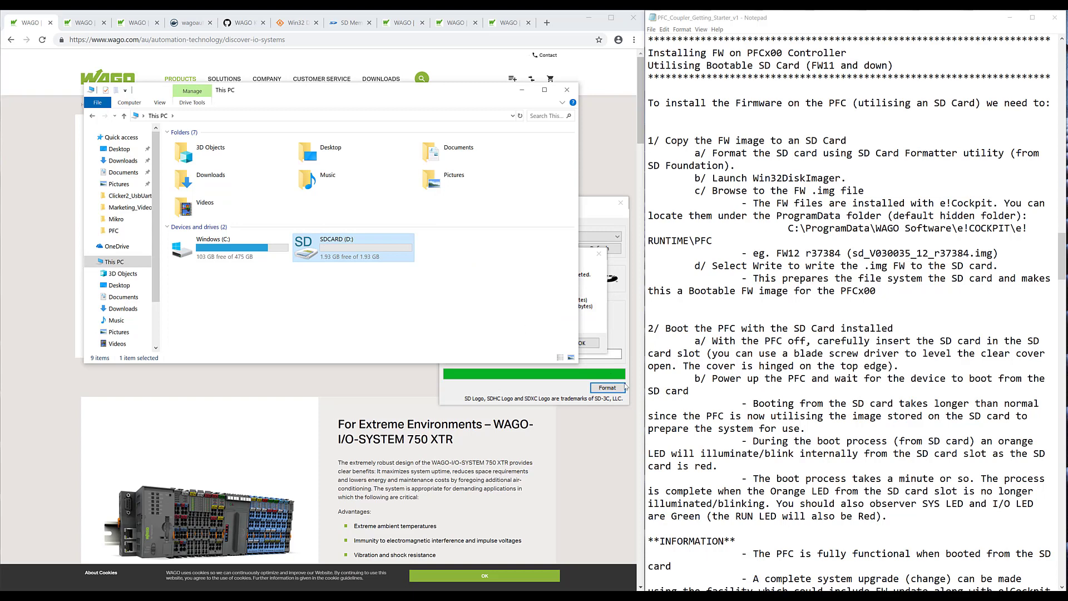
{"action": "left_click", "coordinate": [587, 343]}
{"action": "left_click", "coordinate": [584, 344]}
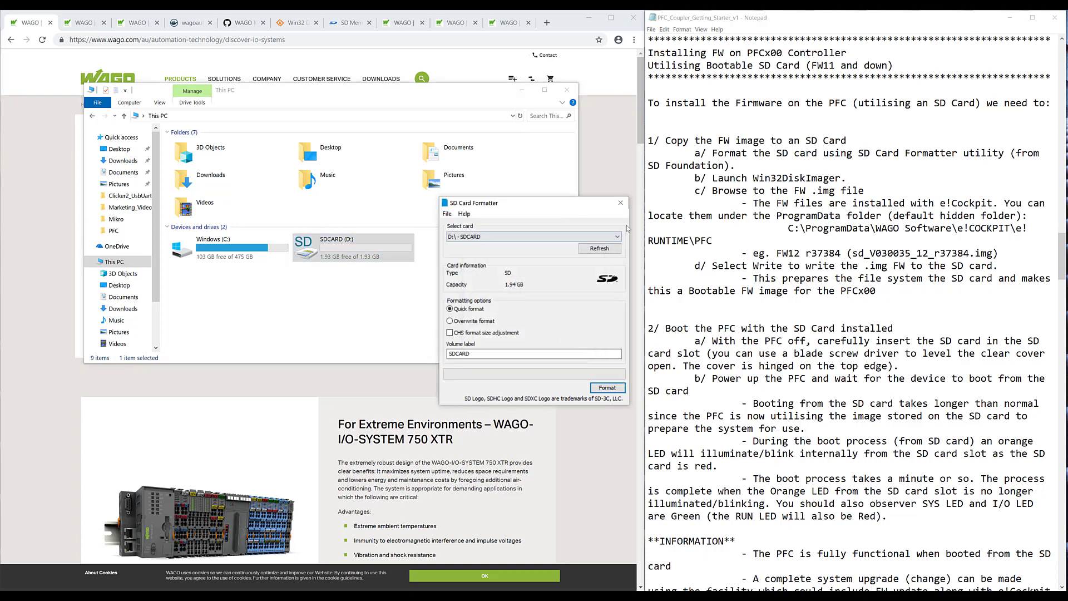
{"action": "left_click", "coordinate": [620, 202]}
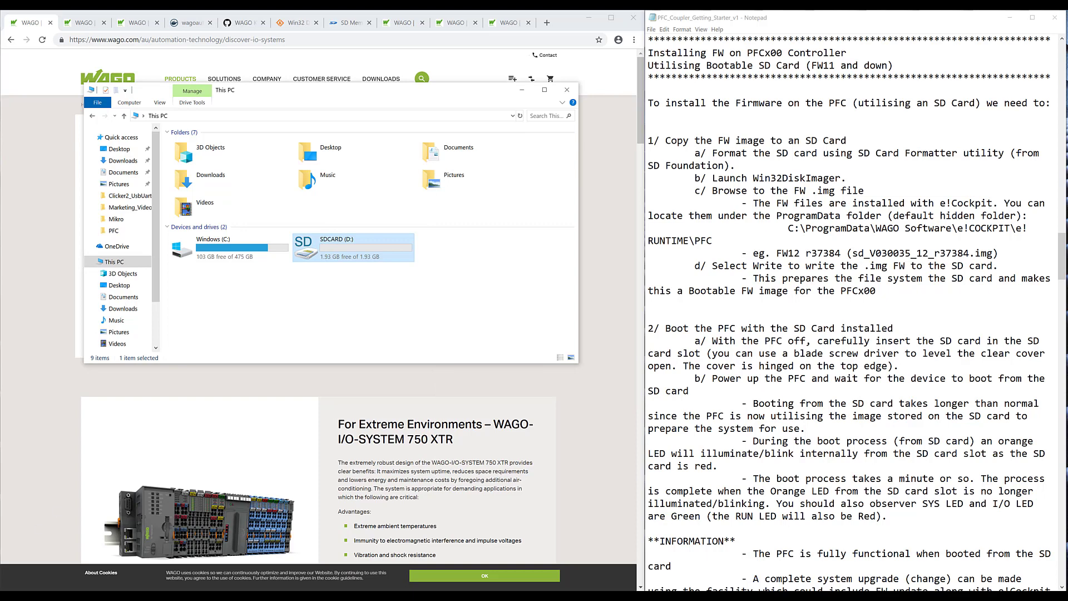
{"action": "key", "text": "super"}
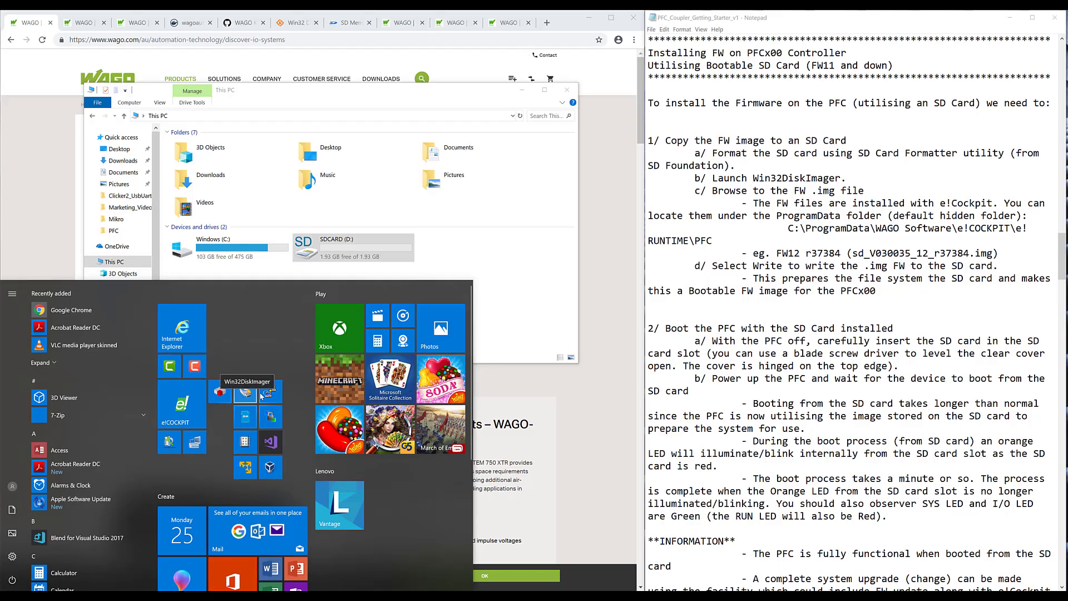
- Launch Win32 Disk Imager and browse for an image file on the C: drive
{"action": "left_click", "coordinate": [260, 396]}
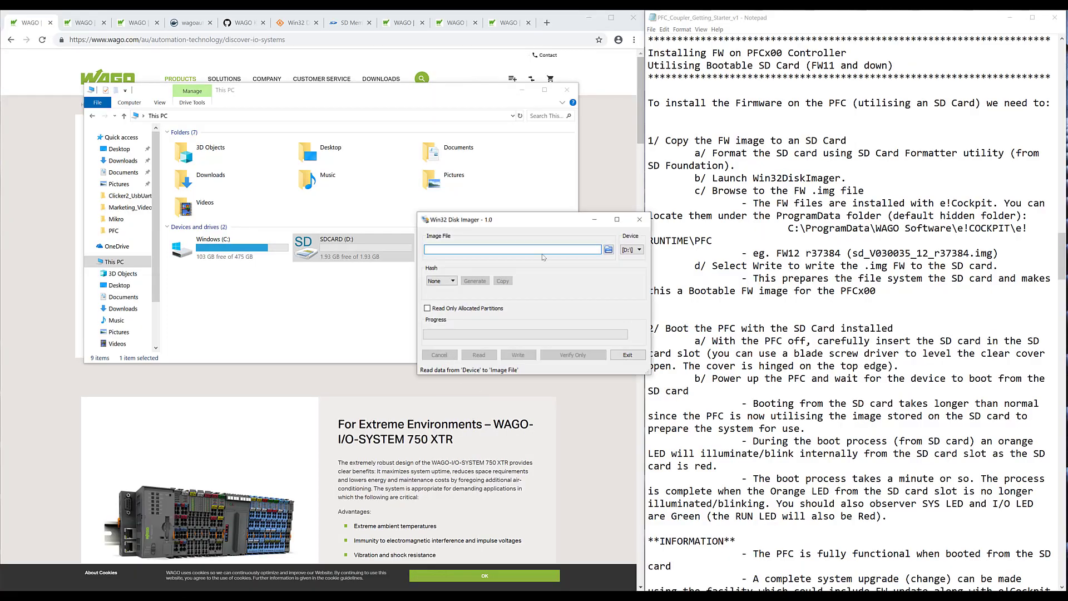
{"action": "left_click_drag", "start_coordinate": [531, 221], "coordinate": [412, 219]}
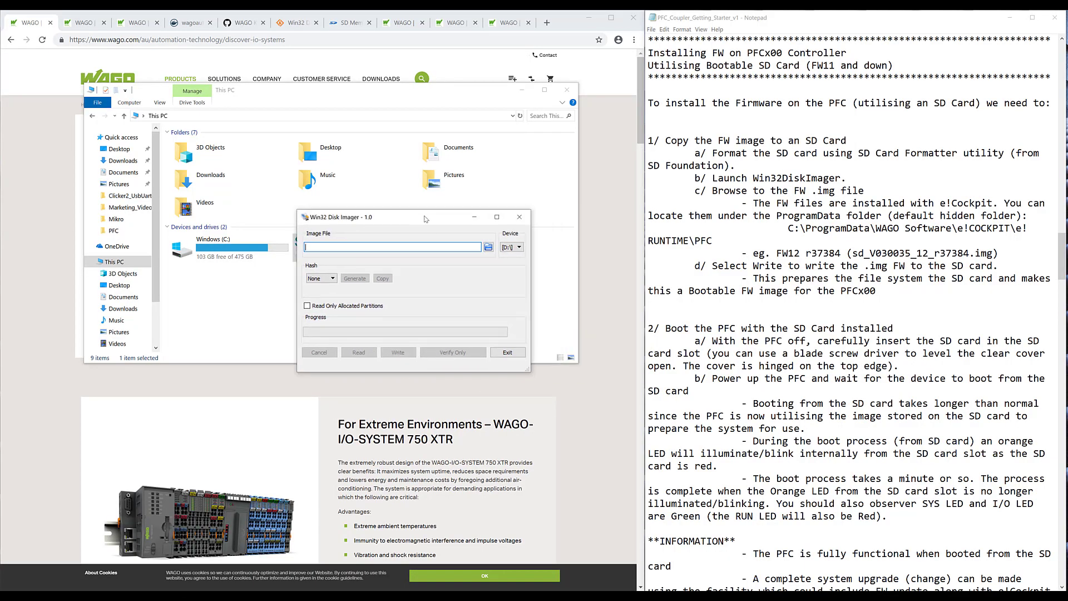
{"action": "left_click", "coordinate": [489, 247]}
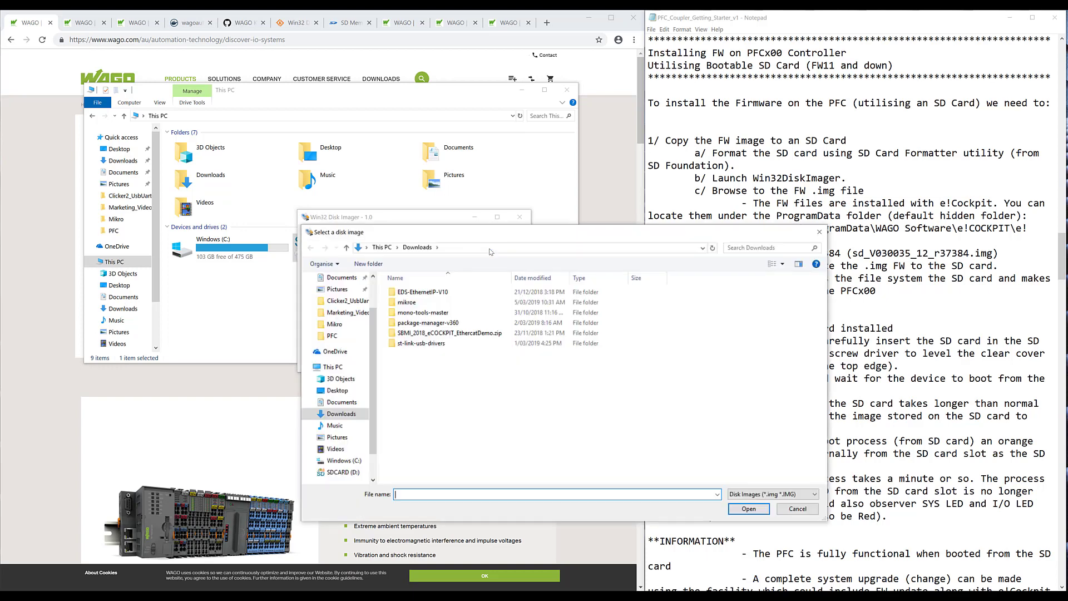
{"action": "left_click_drag", "start_coordinate": [489, 236], "coordinate": [403, 154]}
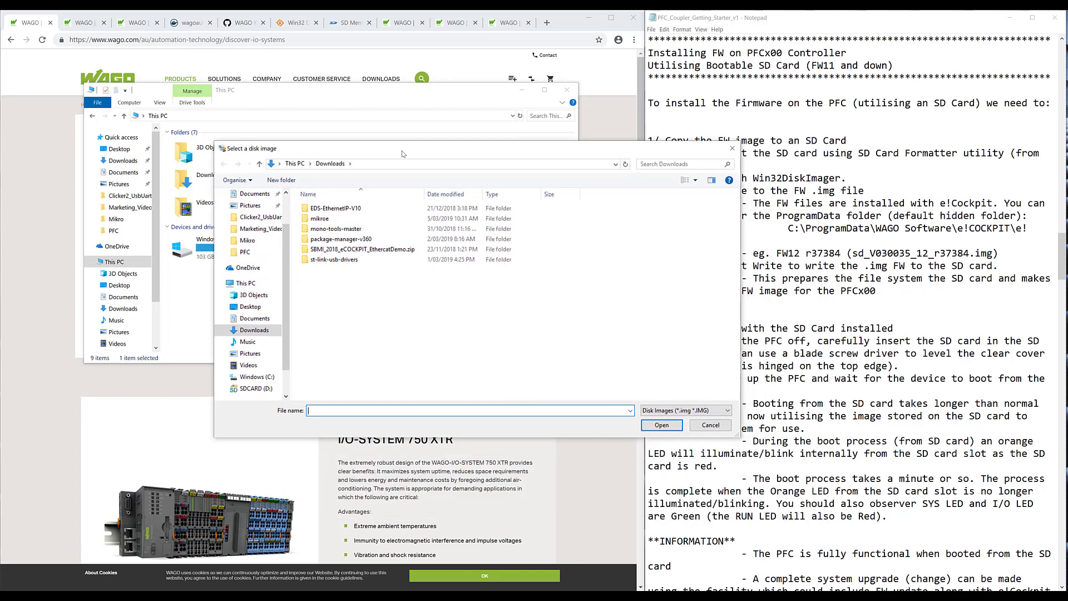
{"action": "scroll", "coordinate": [288, 263], "scroll_direction": "down", "scroll_amount": 1}
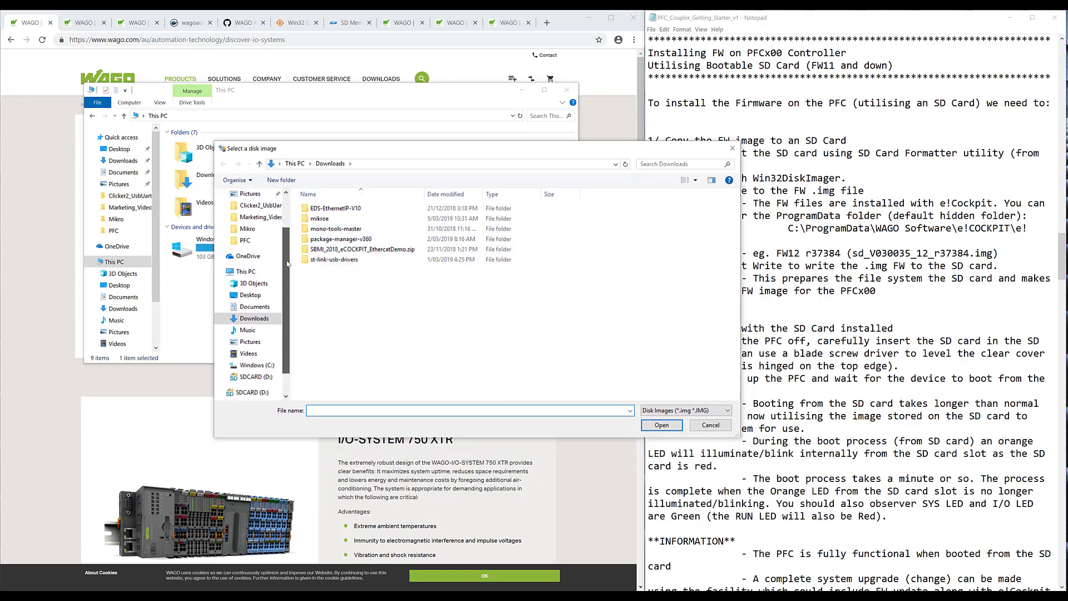
{"action": "left_click", "coordinate": [256, 365]}
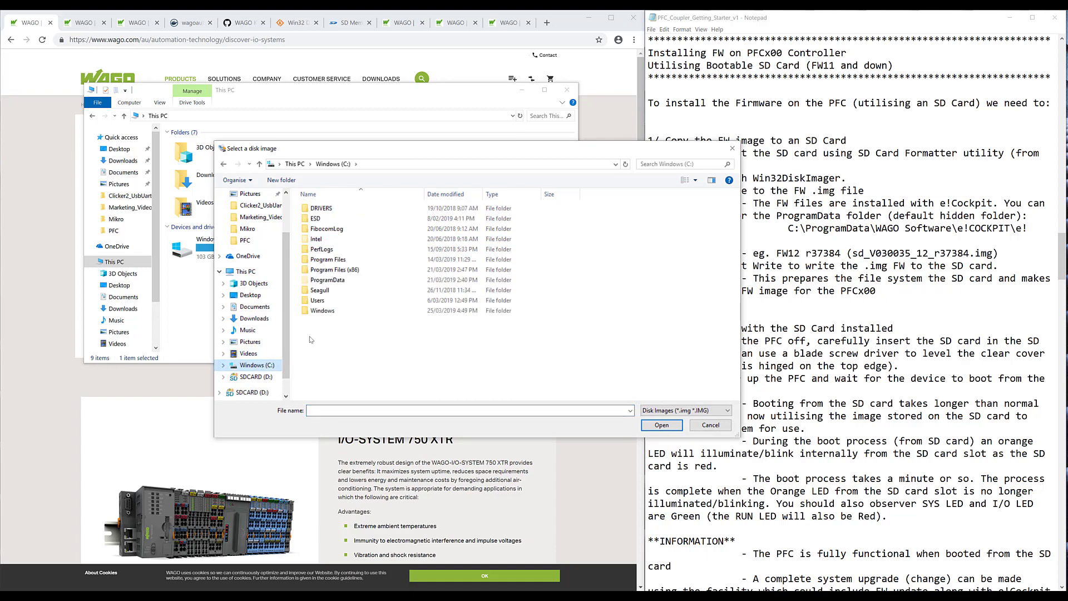
- Choose sd_V030035_12_r37384 from ProgramData\WAGO Software\e!COCKPIT\e!RUNTIME\PFC as the image
{"action": "double_click", "coordinate": [335, 280]}
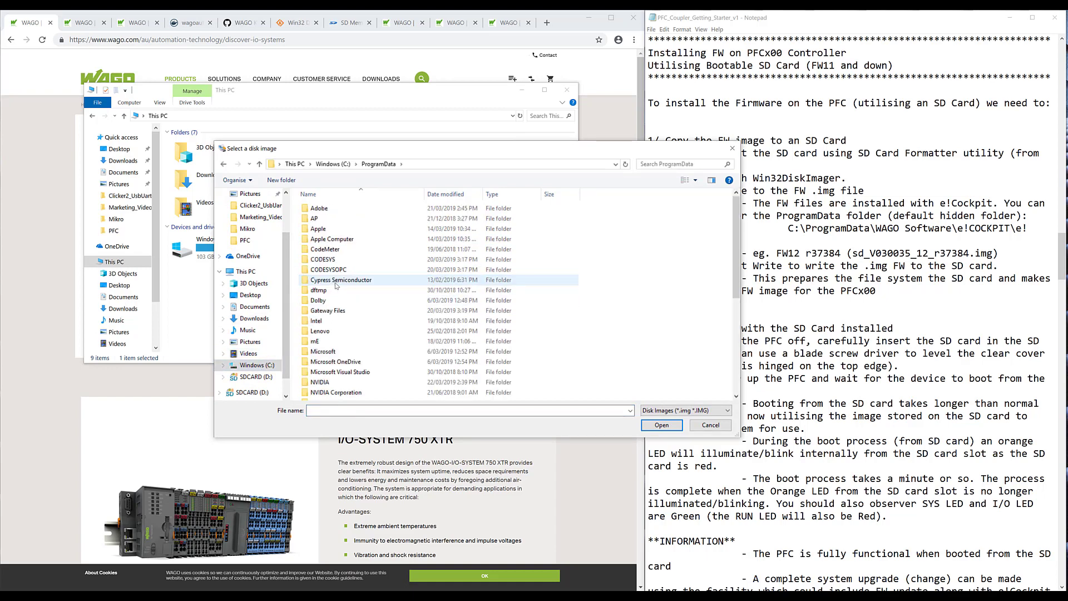
{"action": "scroll", "coordinate": [331, 356], "scroll_direction": "down", "scroll_amount": 3}
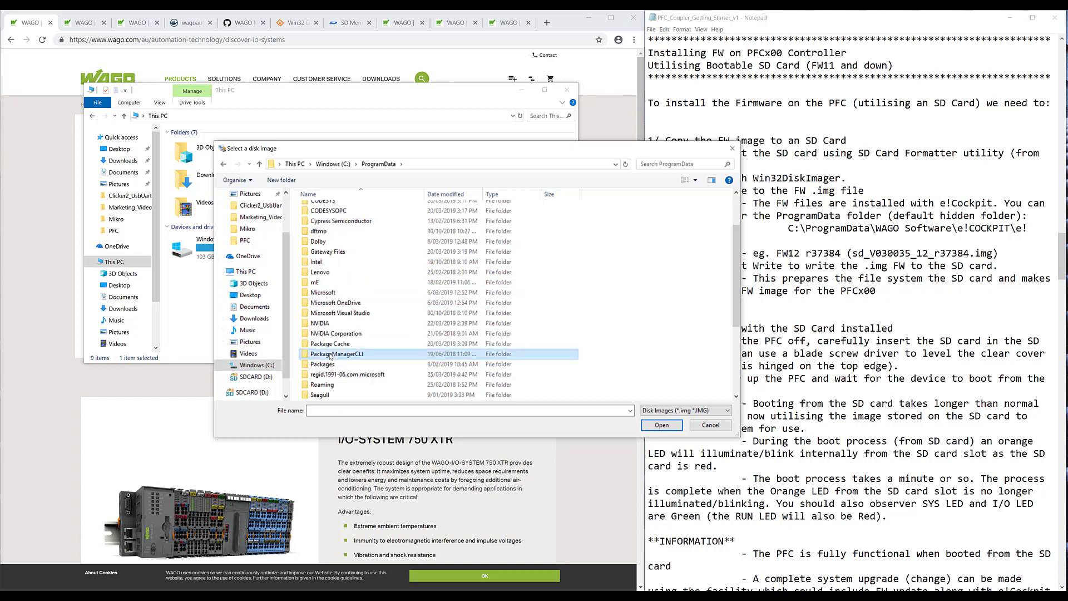
{"action": "scroll", "coordinate": [331, 358], "scroll_direction": "down", "scroll_amount": 4}
{"action": "left_click", "coordinate": [331, 365]}
{"action": "double_click", "coordinate": [333, 373]}
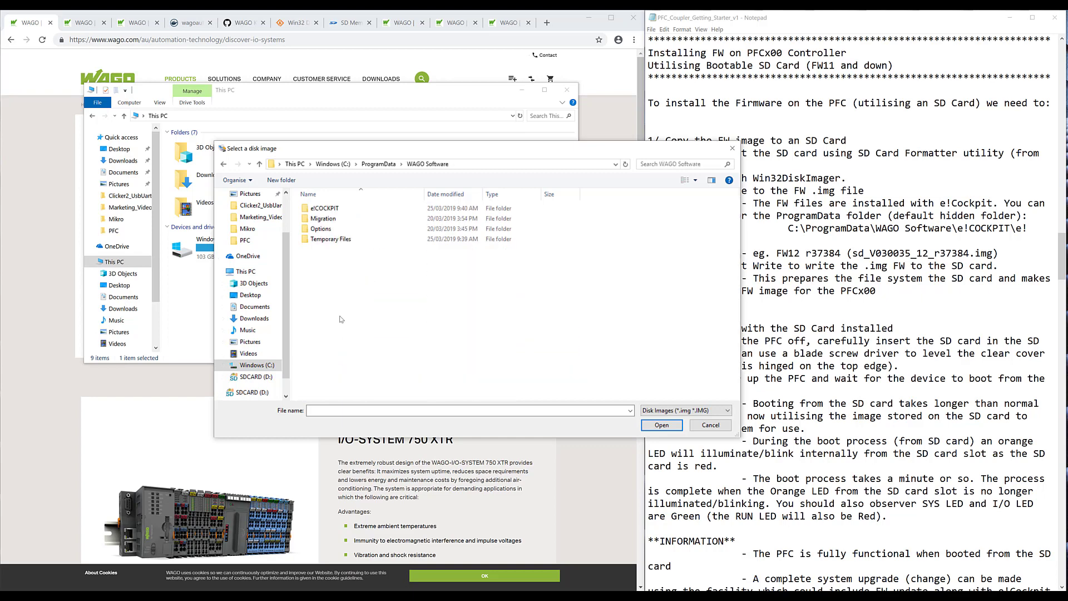
{"action": "double_click", "coordinate": [332, 208]}
{"action": "double_click", "coordinate": [326, 311]}
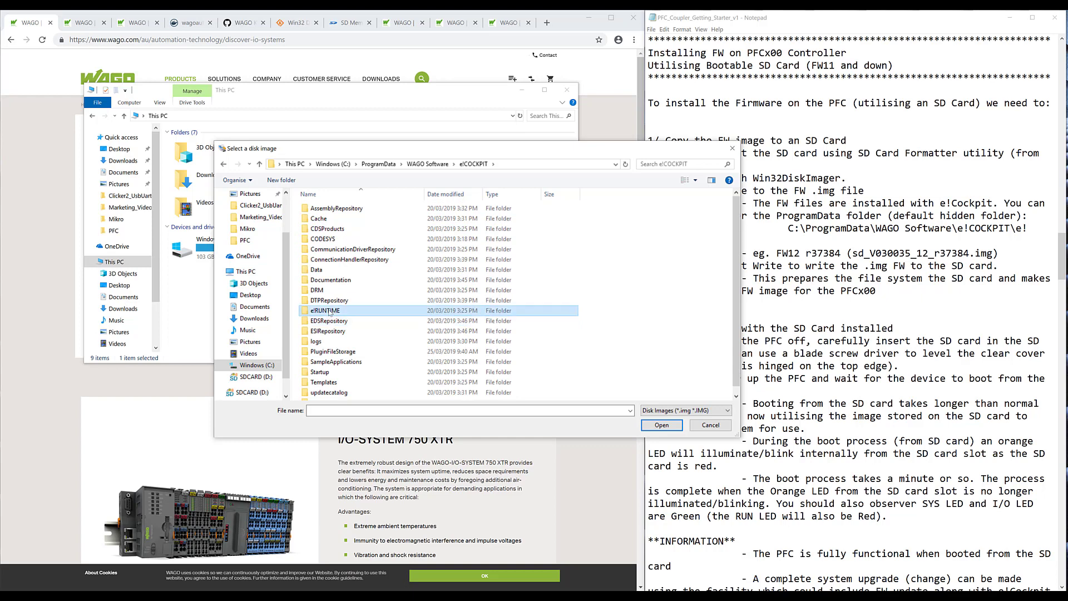
{"action": "double_click", "coordinate": [326, 210]}
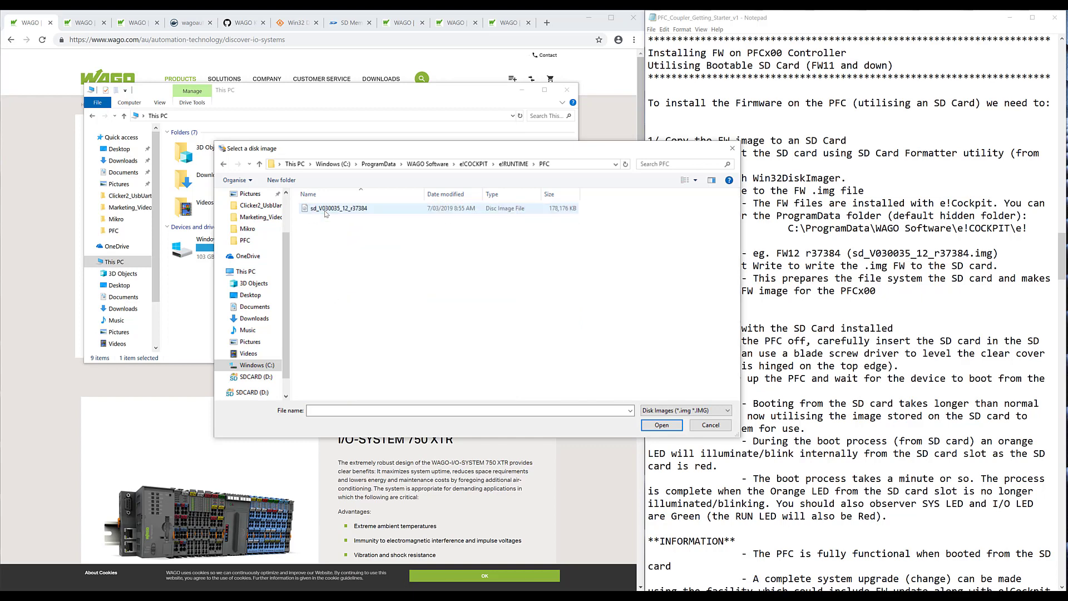
{"action": "left_click", "coordinate": [325, 210]}
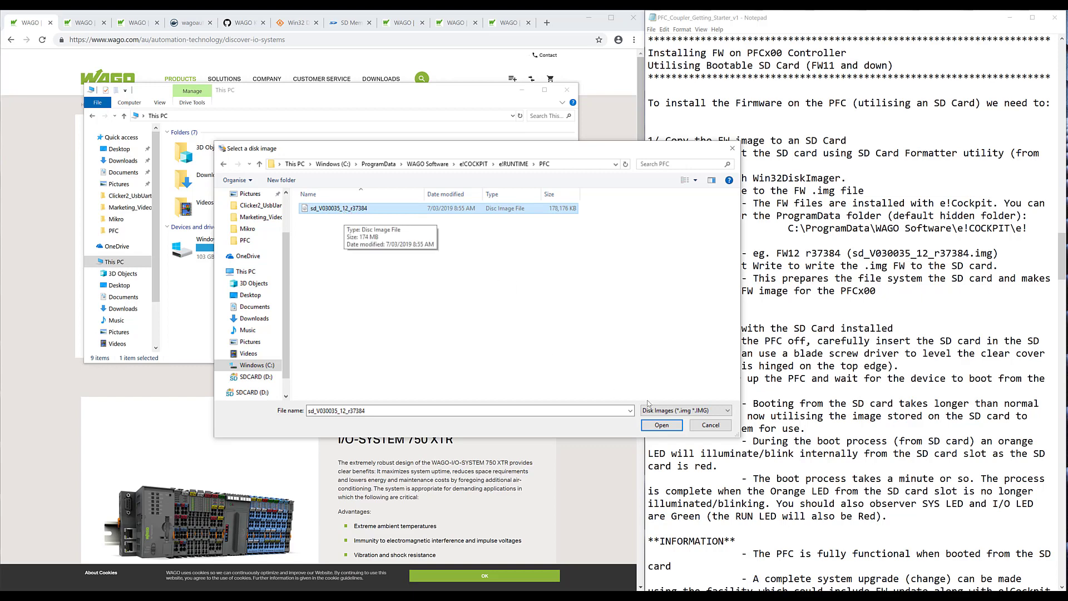
{"action": "left_click", "coordinate": [662, 425]}
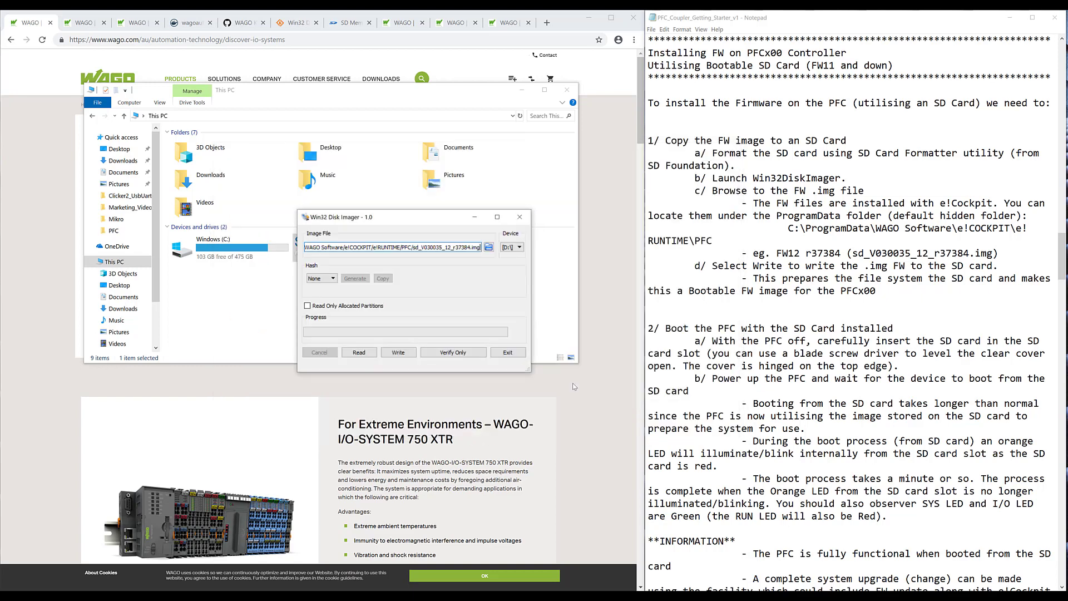
- Write the firmware image to drive D:, confirm the overwrite and acknowledge Write Successful
{"action": "left_click", "coordinate": [513, 248]}
{"action": "left_click", "coordinate": [514, 255]}
{"action": "left_click", "coordinate": [405, 354]}
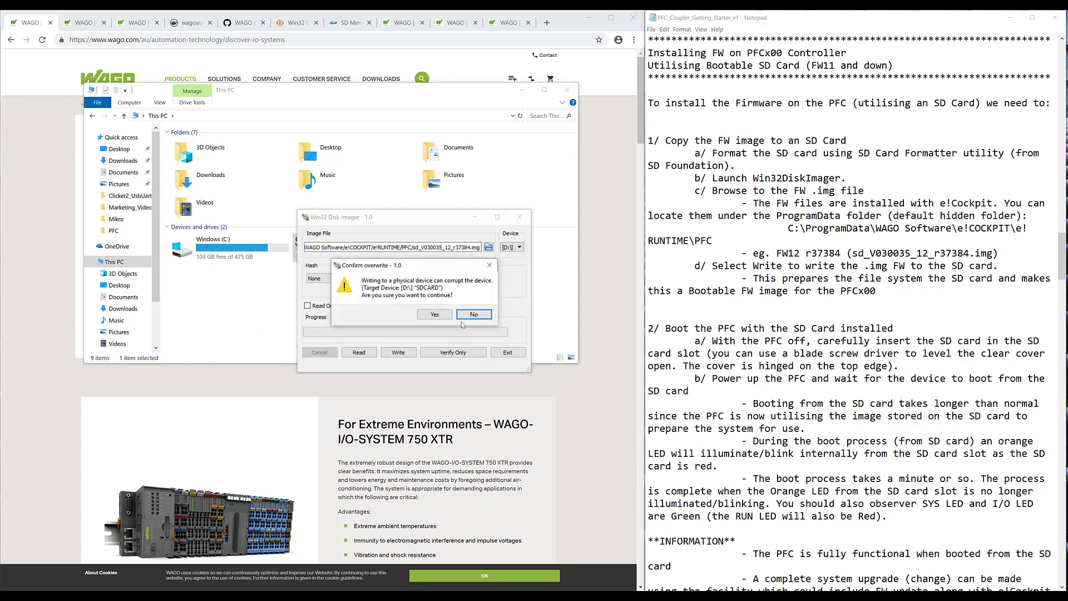
{"action": "left_click", "coordinate": [439, 314]}
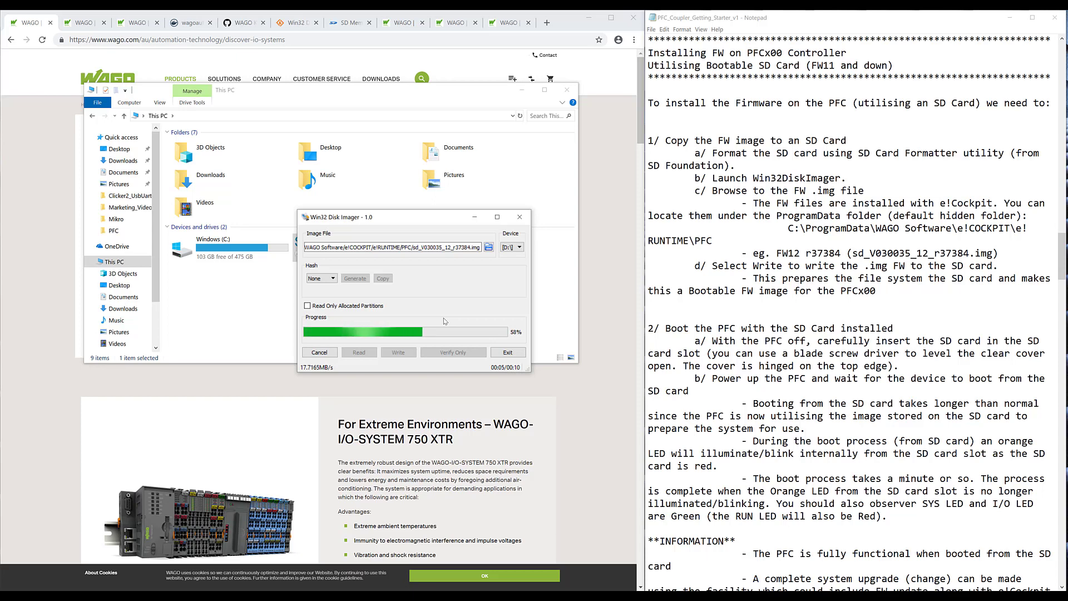
{"action": "left_click_drag", "start_coordinate": [428, 223], "coordinate": [410, 295]}
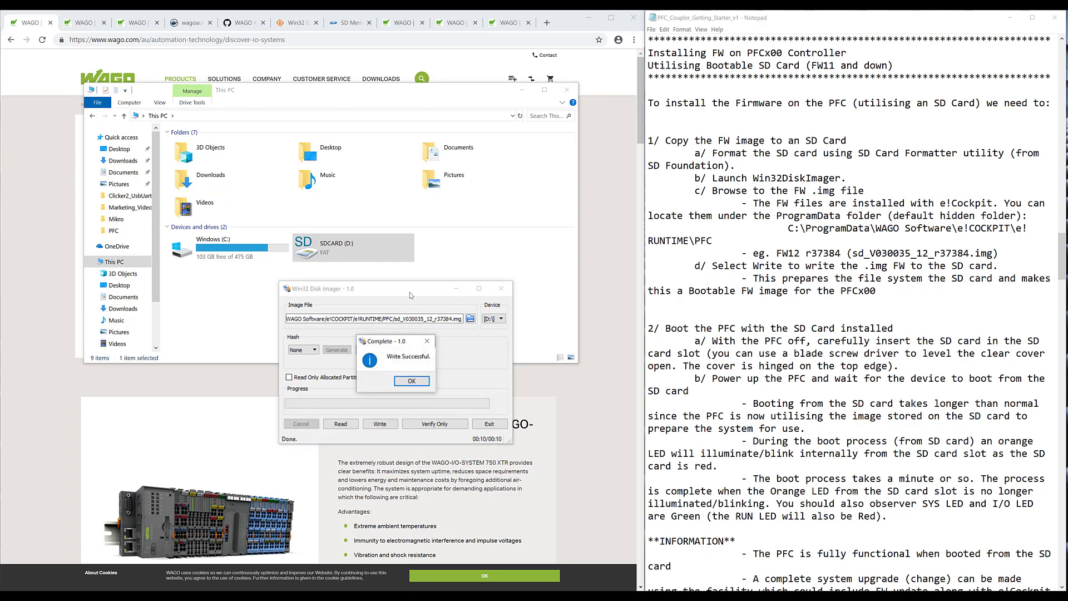
{"action": "left_click", "coordinate": [412, 380]}
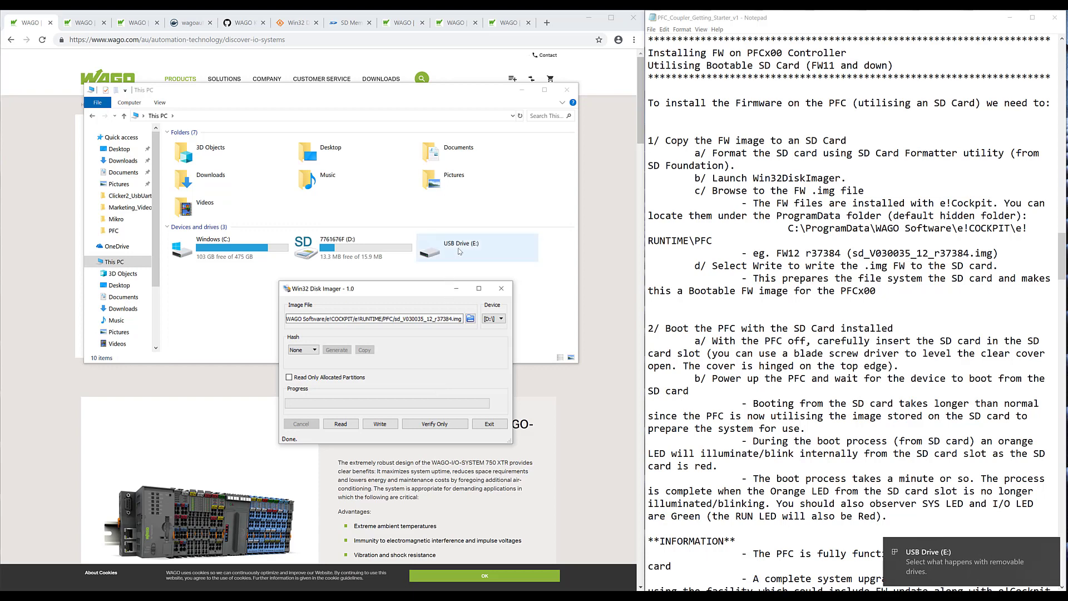
- Close Win32 Disk Imager, leaving This PC showing only Windows (C:)
{"action": "left_click", "coordinate": [498, 290]}
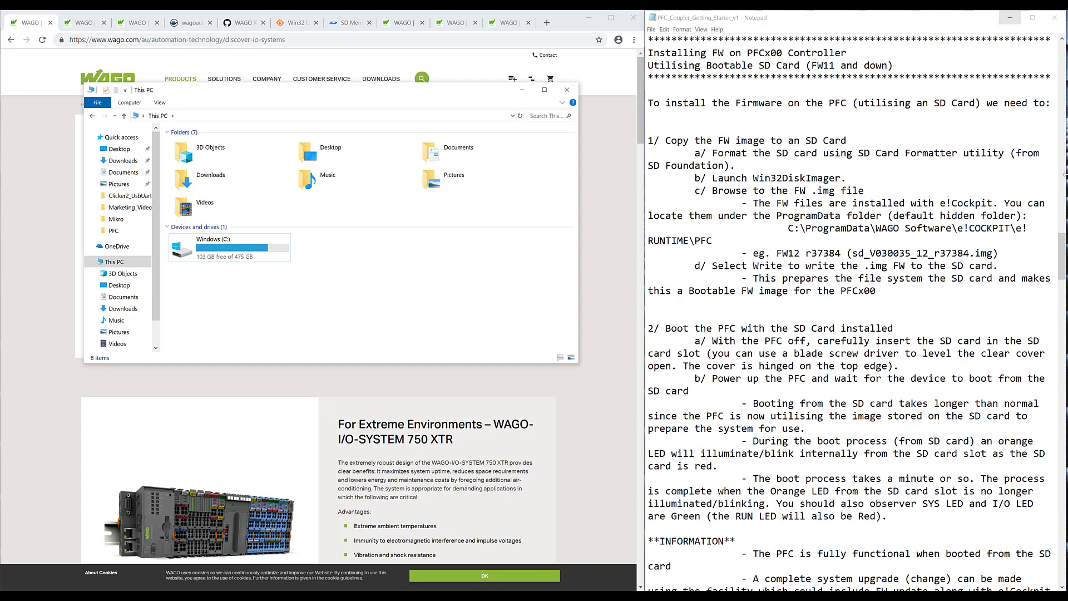
- Scroll the notes to the WAGO Ethernet Settings section about the 750-923 USB-Serial cable
{"action": "left_click_drag", "start_coordinate": [1064, 247], "coordinate": [1064, 258]}
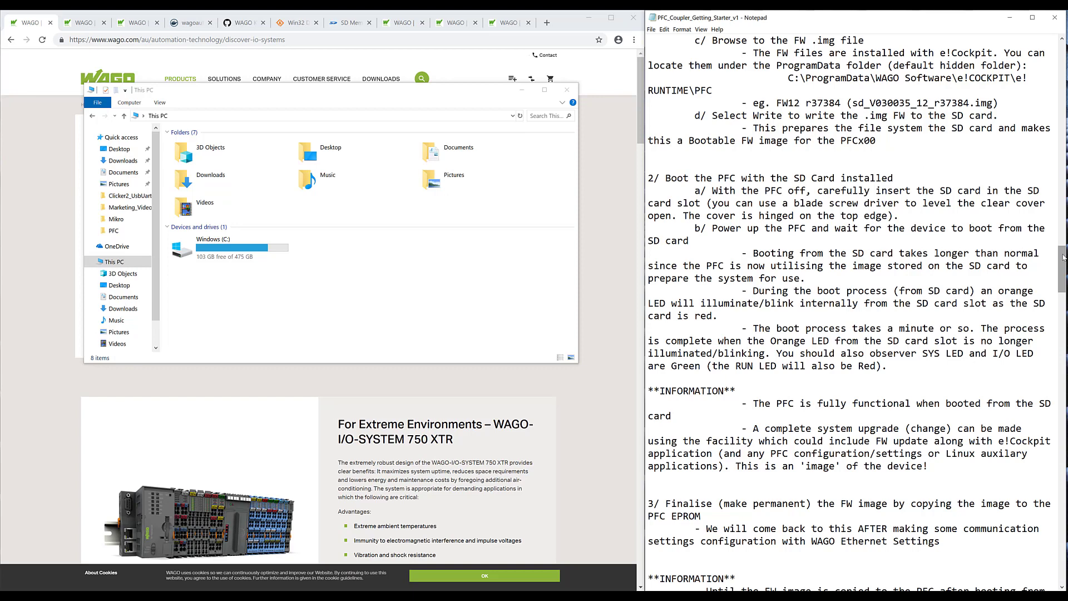
{"action": "left_click_drag", "start_coordinate": [1062, 257], "coordinate": [1064, 374]}
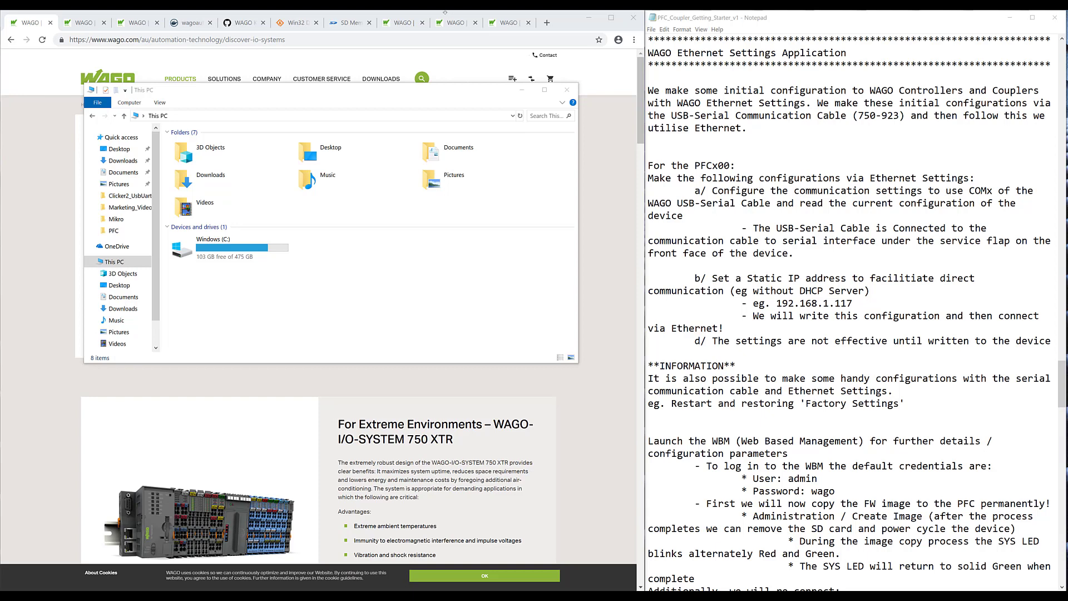
{"action": "left_click", "coordinate": [406, 27]}
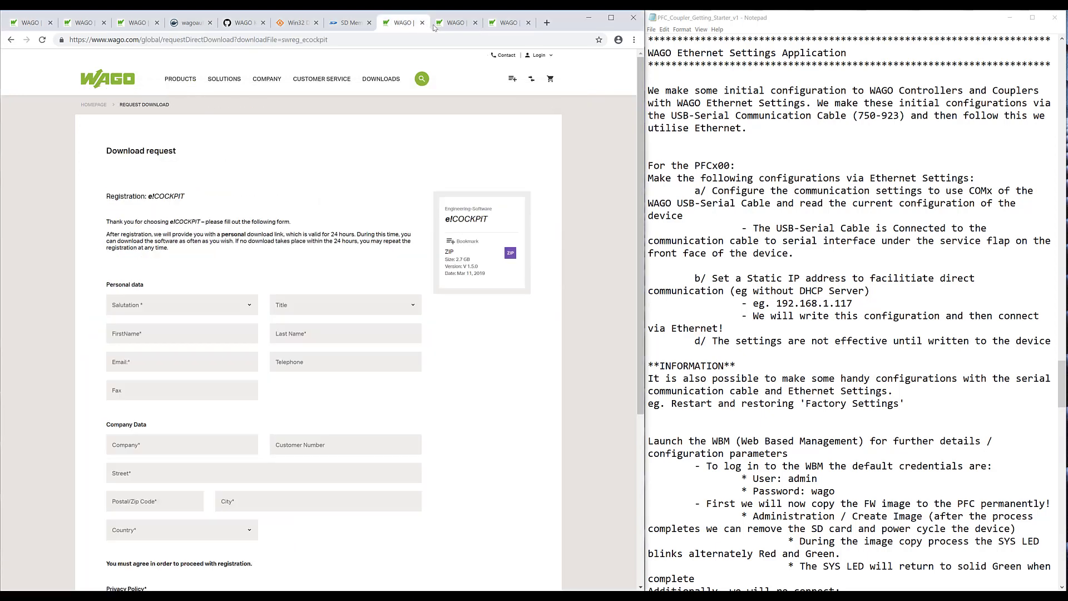
{"action": "left_click", "coordinate": [441, 25]}
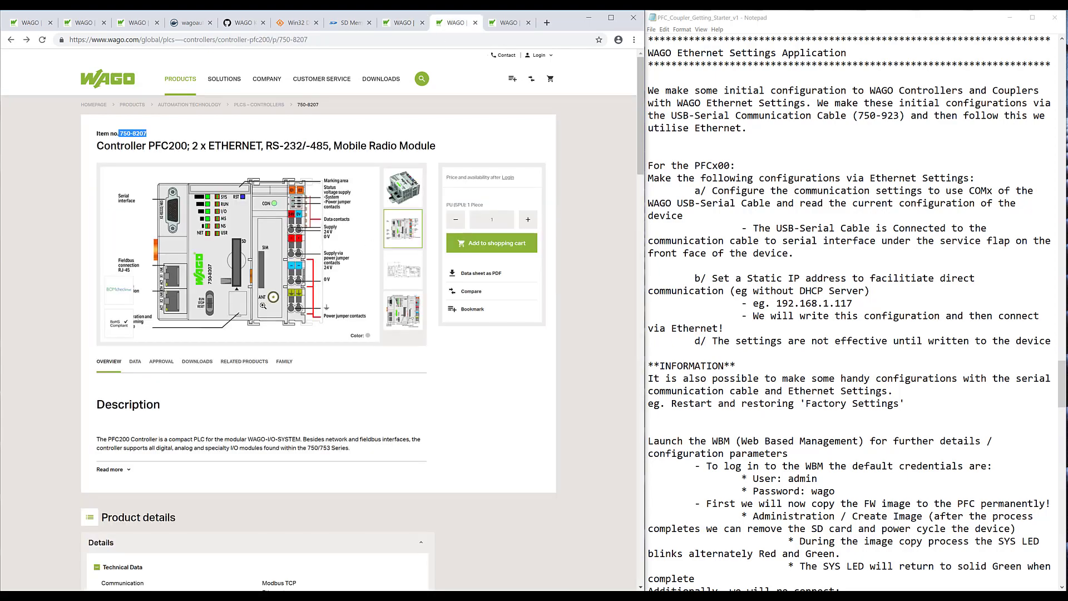
{"action": "left_click", "coordinate": [234, 312]}
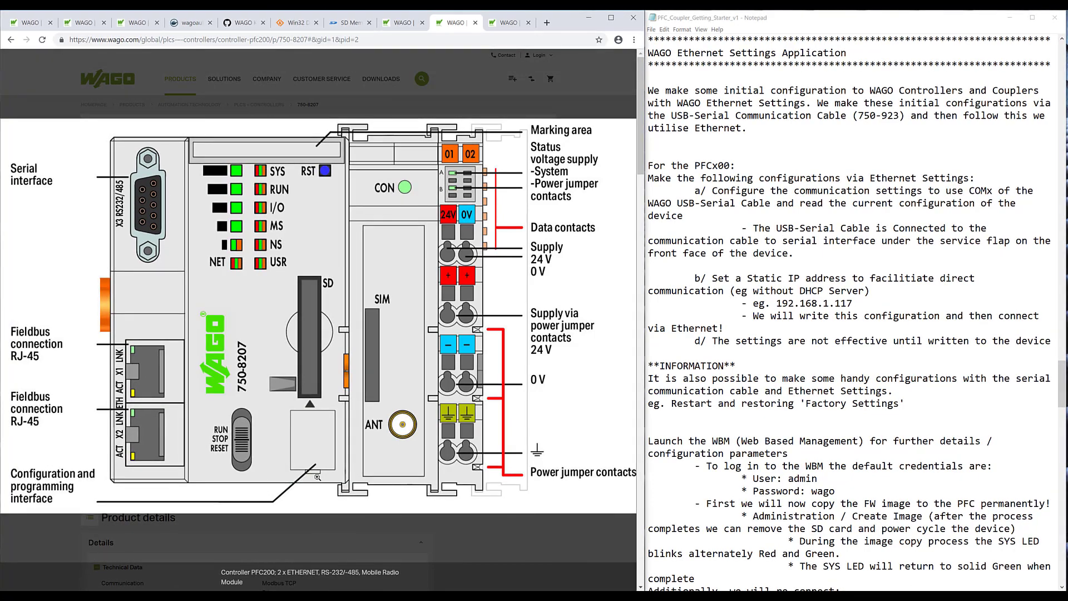
- Launch WAGO Ethernet Settings 6.10.4.10 from the Start menu's program list
{"action": "left_click", "coordinate": [317, 477]}
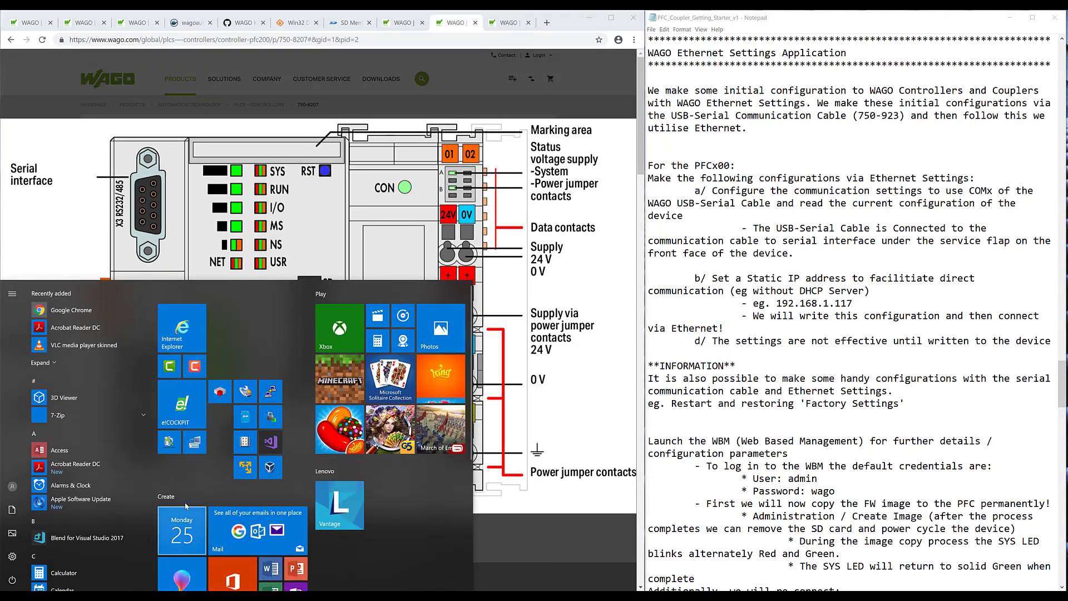
{"action": "left_click", "coordinate": [172, 440]}
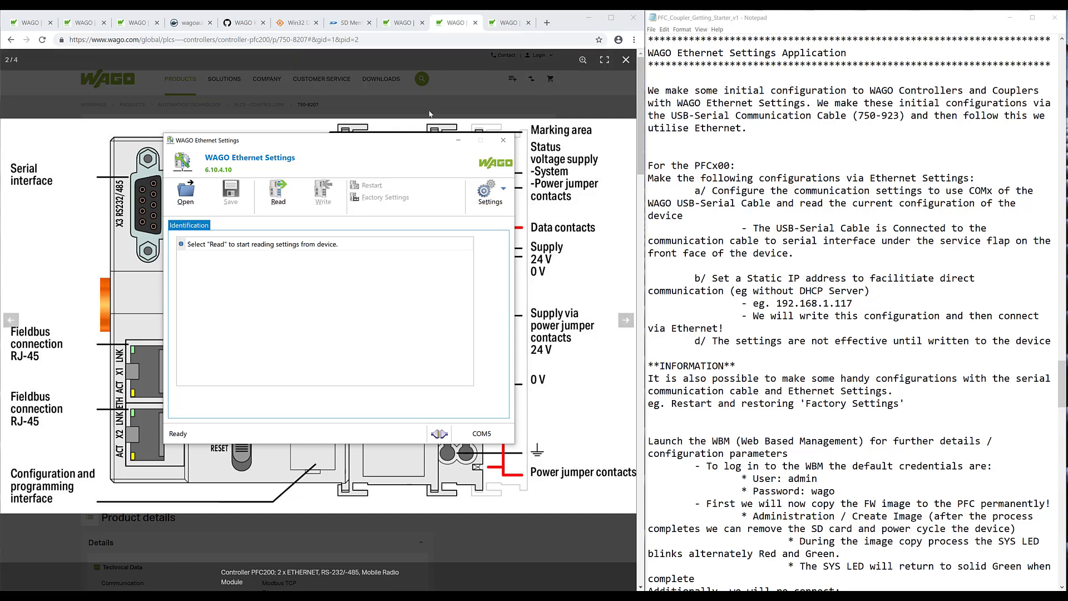
- Set communication to Serial Ports on COM5: WAGO USB Service Cable and apply it
{"action": "left_click", "coordinate": [495, 207]}
{"action": "left_click", "coordinate": [498, 221]}
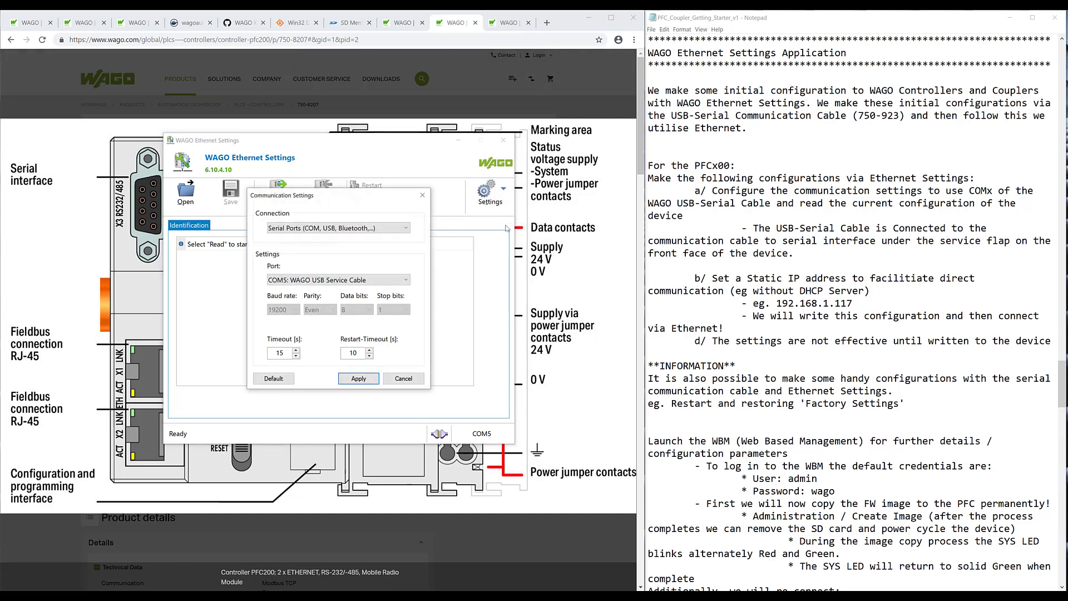
{"action": "left_click", "coordinate": [382, 230]}
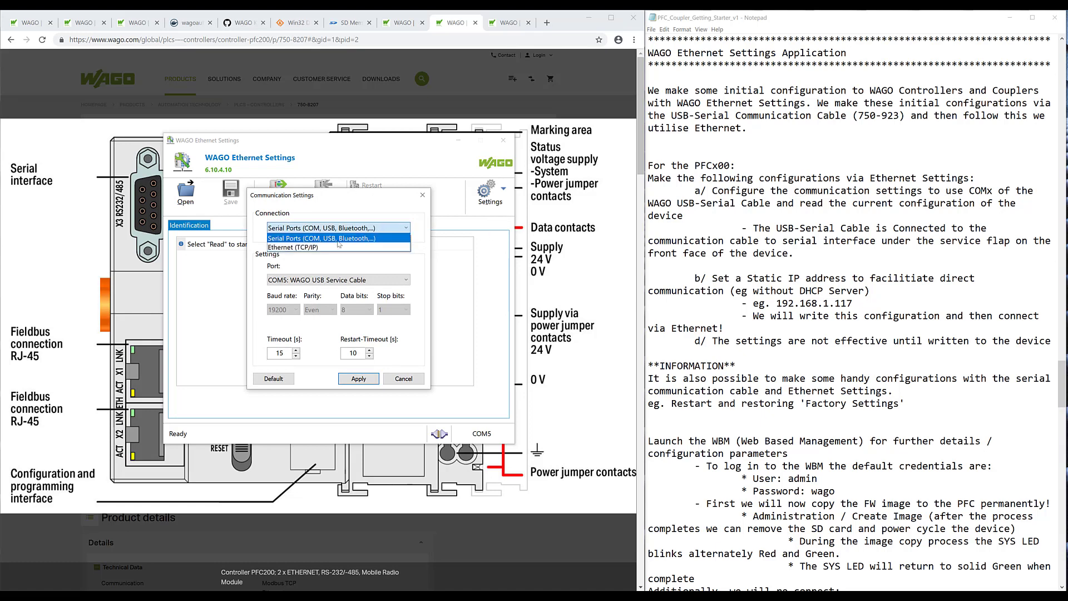
{"action": "left_click", "coordinate": [335, 238]}
{"action": "left_click", "coordinate": [327, 280]}
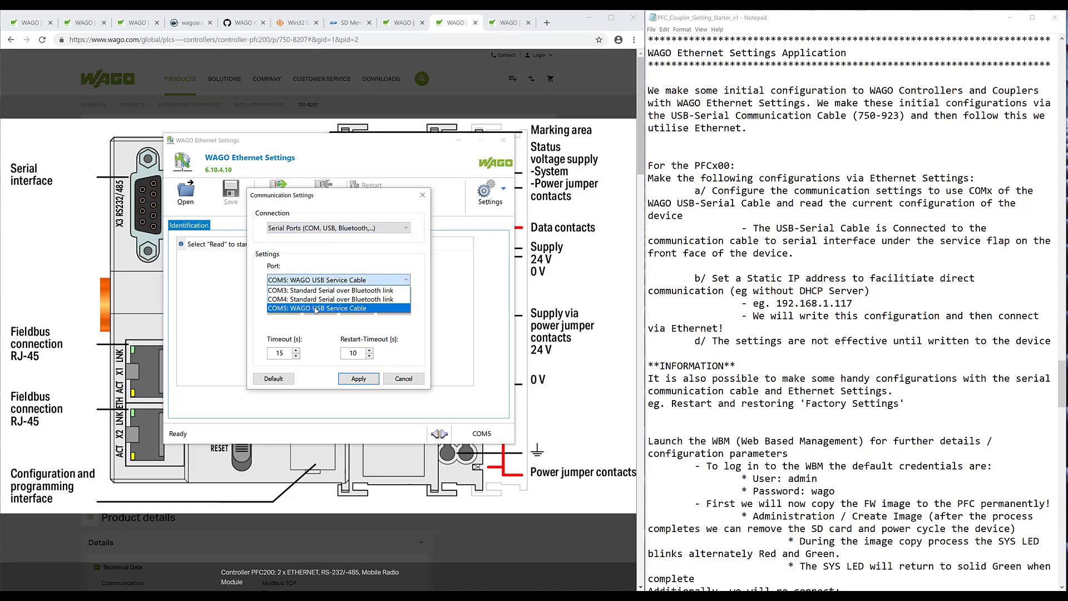
{"action": "left_click", "coordinate": [357, 286]}
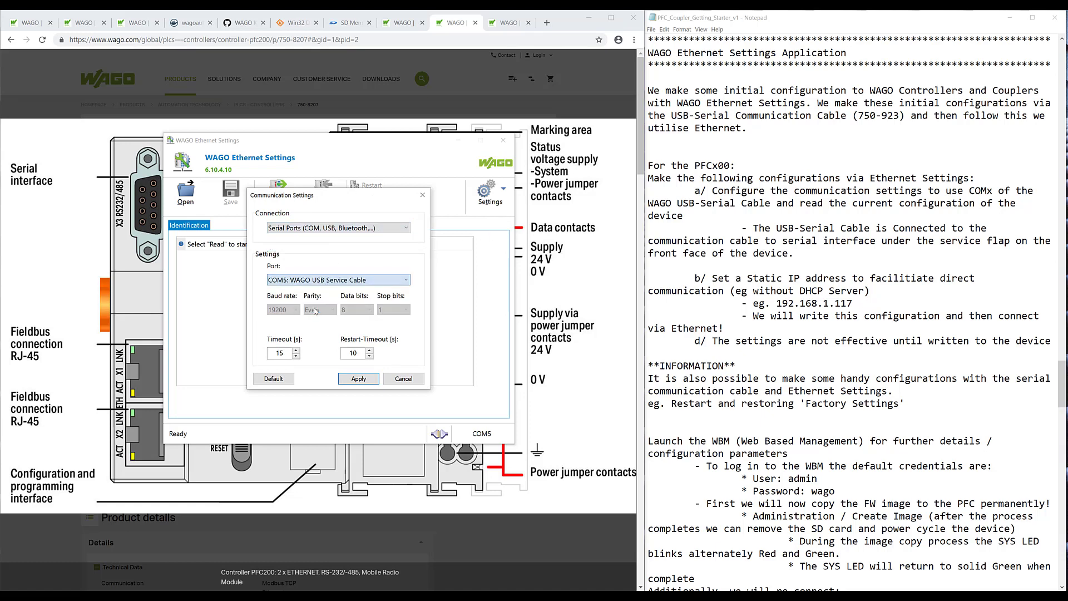
{"action": "left_click", "coordinate": [357, 379]}
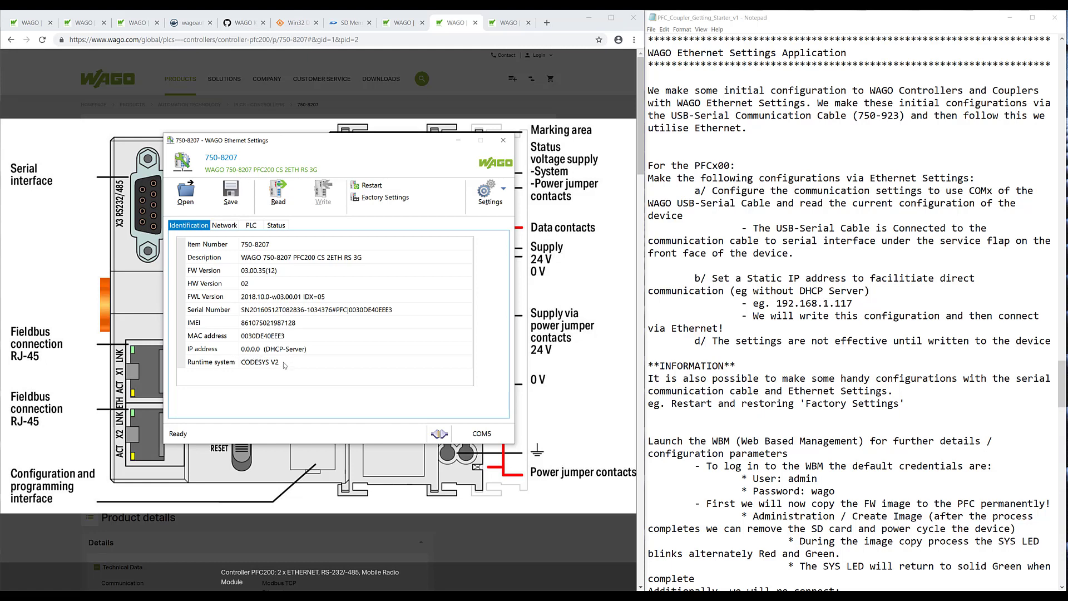
- Switch the PFC200 to Static Configuration with IP 192.168.1.117 and mask 255.255.255.0, then write it
{"action": "left_click", "coordinate": [225, 226]}
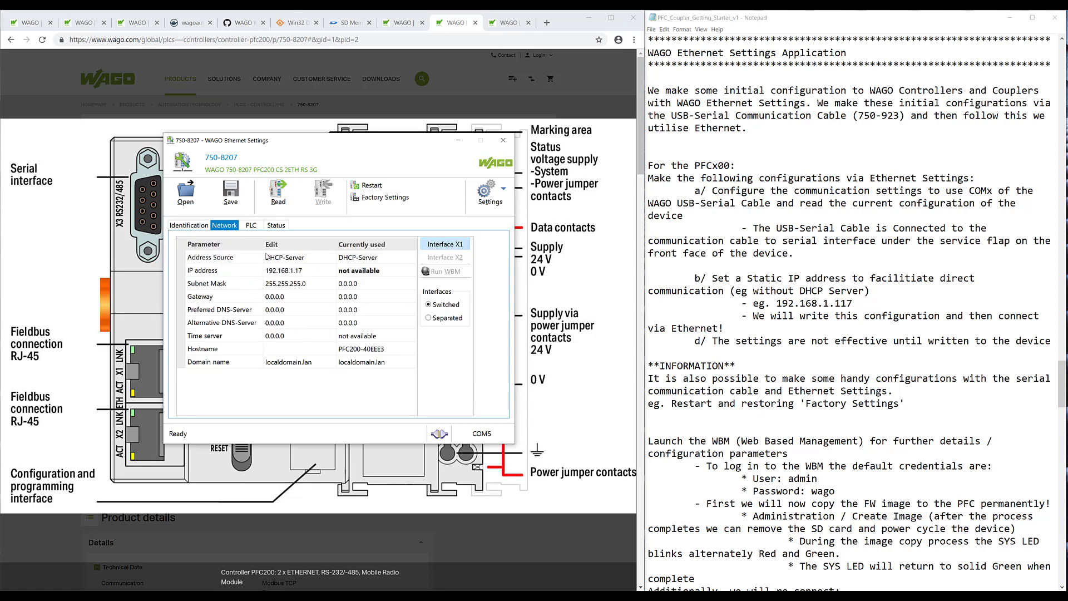
{"action": "left_click", "coordinate": [305, 259]}
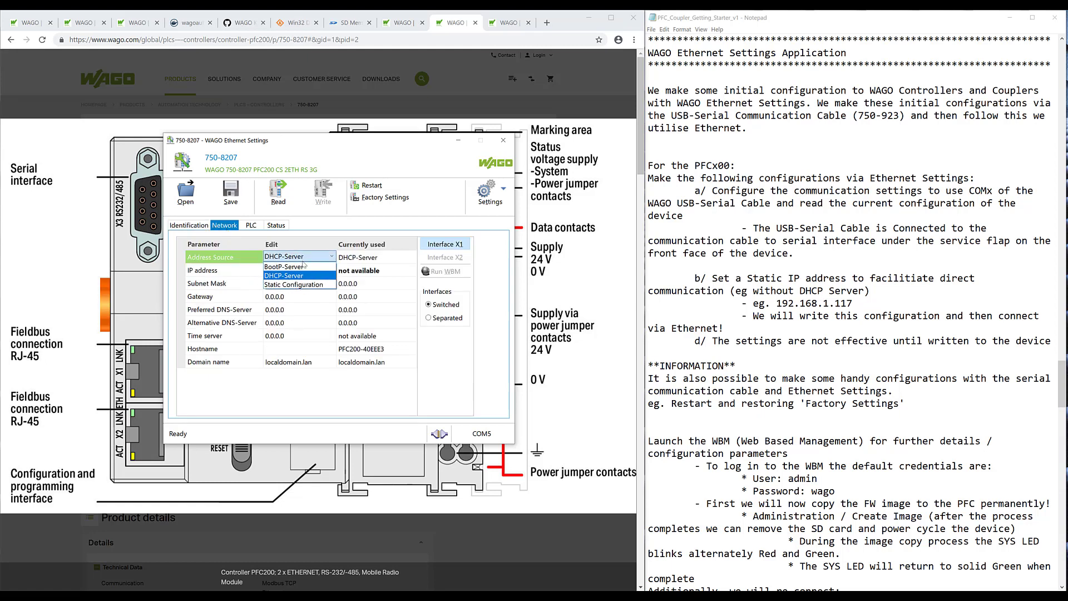
{"action": "left_click", "coordinate": [301, 285]}
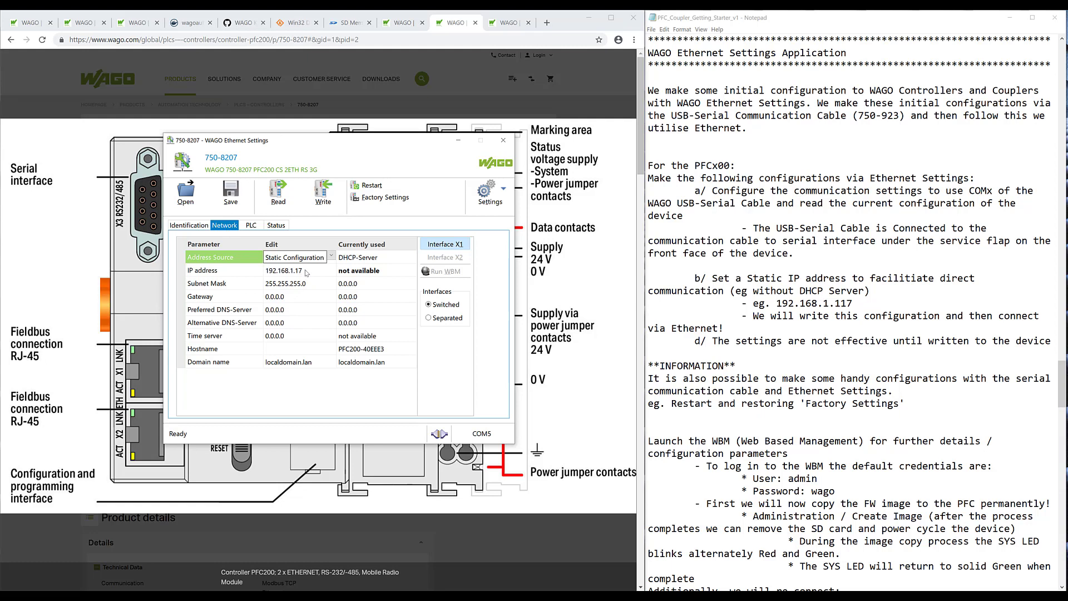
{"action": "left_click", "coordinate": [300, 271]}
{"action": "left_click", "coordinate": [300, 271]}
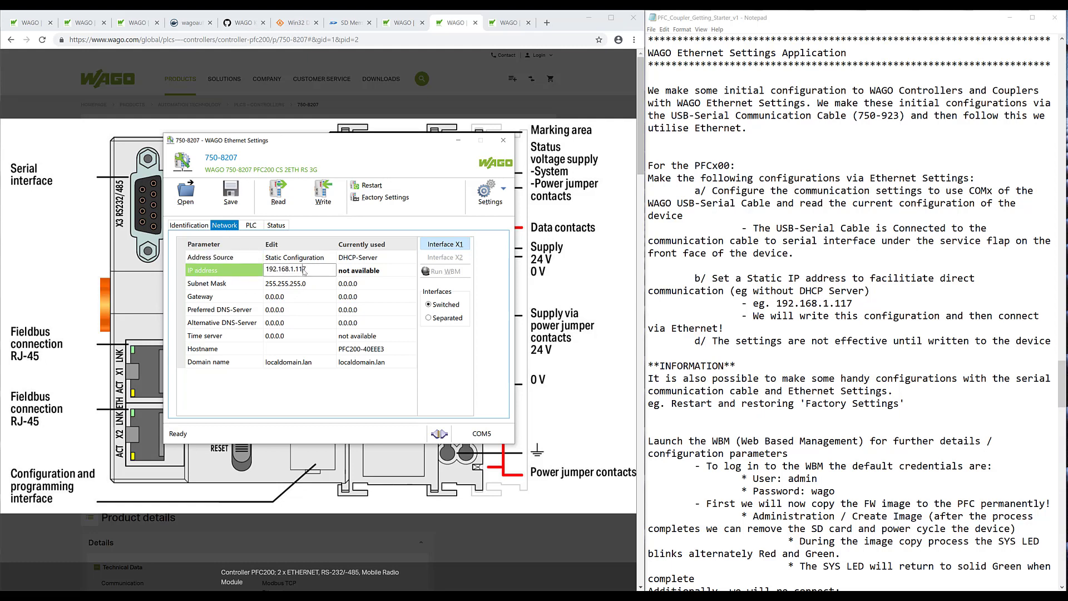
{"action": "left_click", "coordinate": [315, 286]}
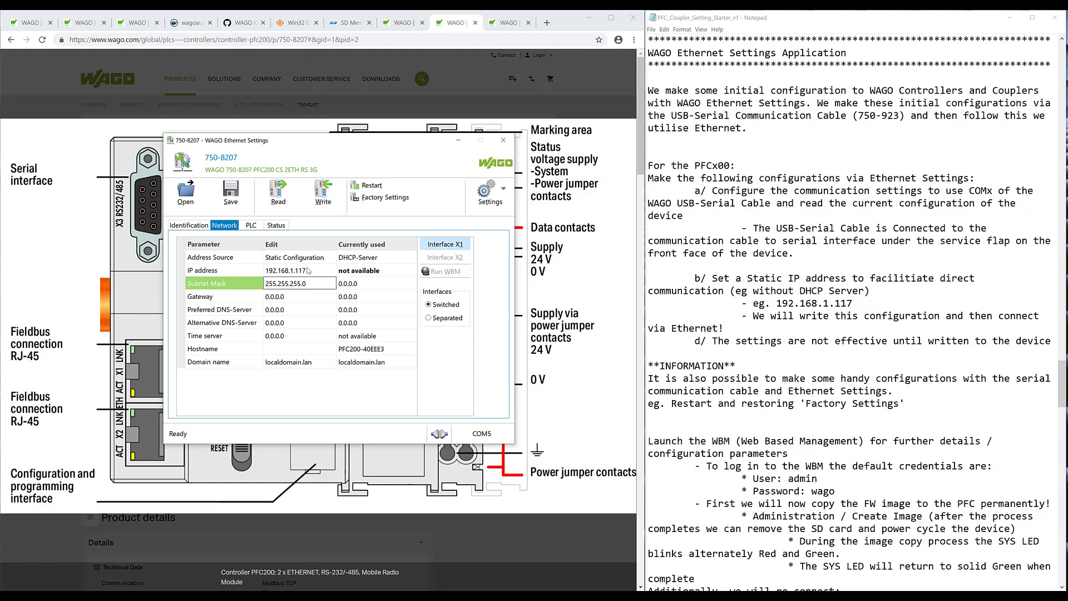
{"action": "left_click", "coordinate": [332, 202]}
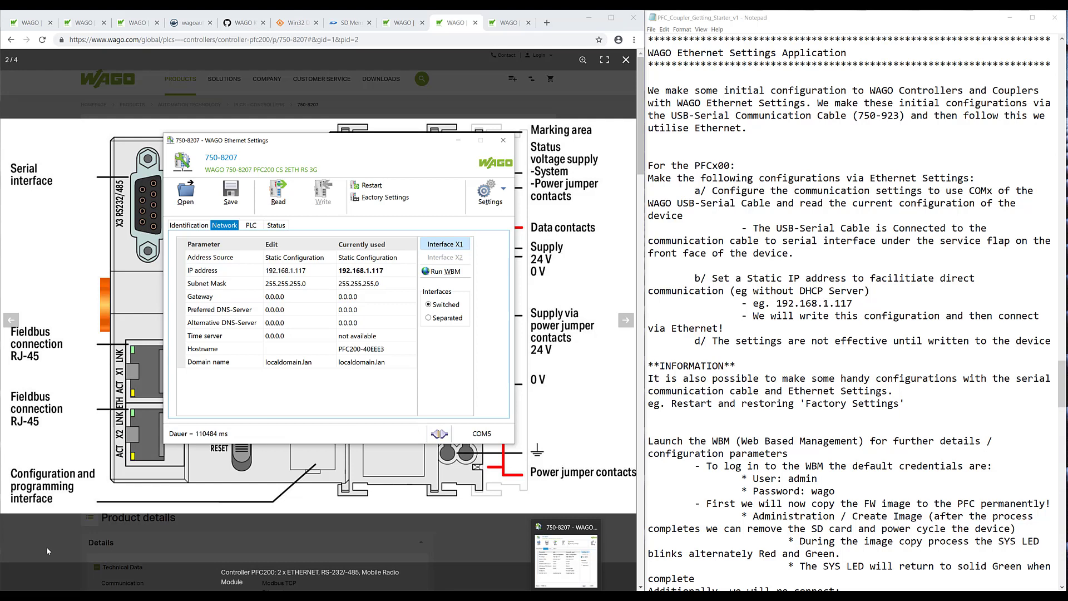
- Continuously ping 192.168.1.117 from Command Prompt, stop at 0% loss, and close the console
{"action": "key", "text": "super+r"}
{"action": "key", "text": "Return"}
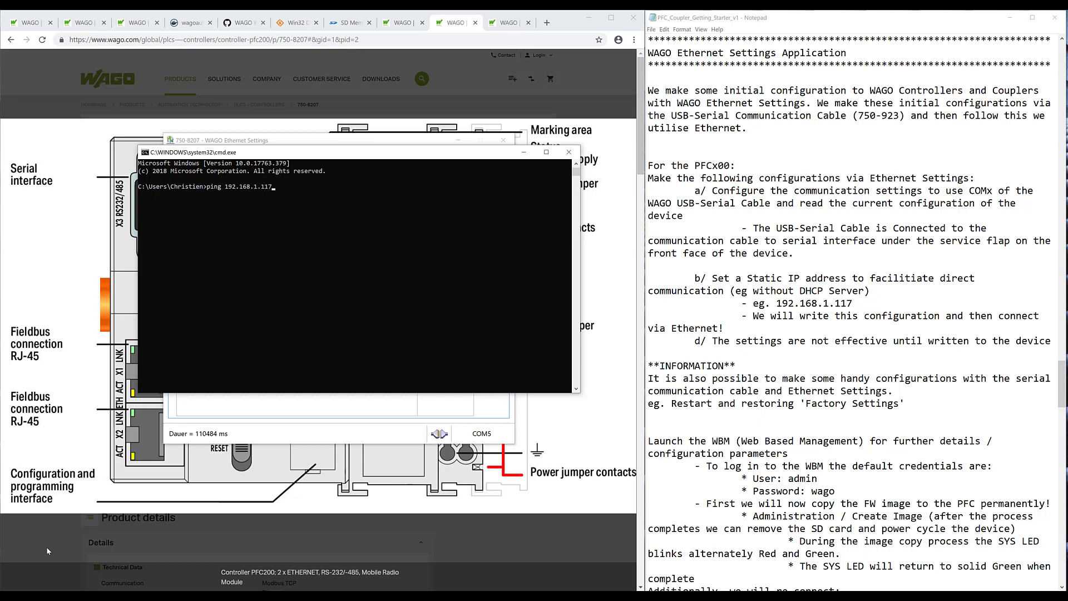
{"action": "type", "text": "ping 192.168.1.117 -t"}
{"action": "key", "text": "Return"}
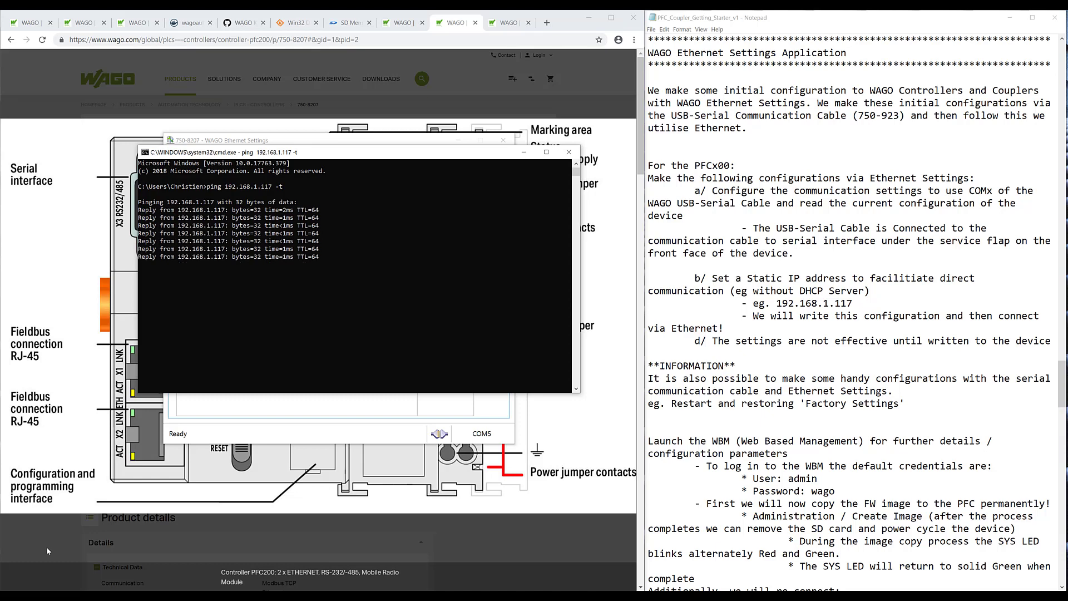
{"action": "key", "text": "ctrl+c"}
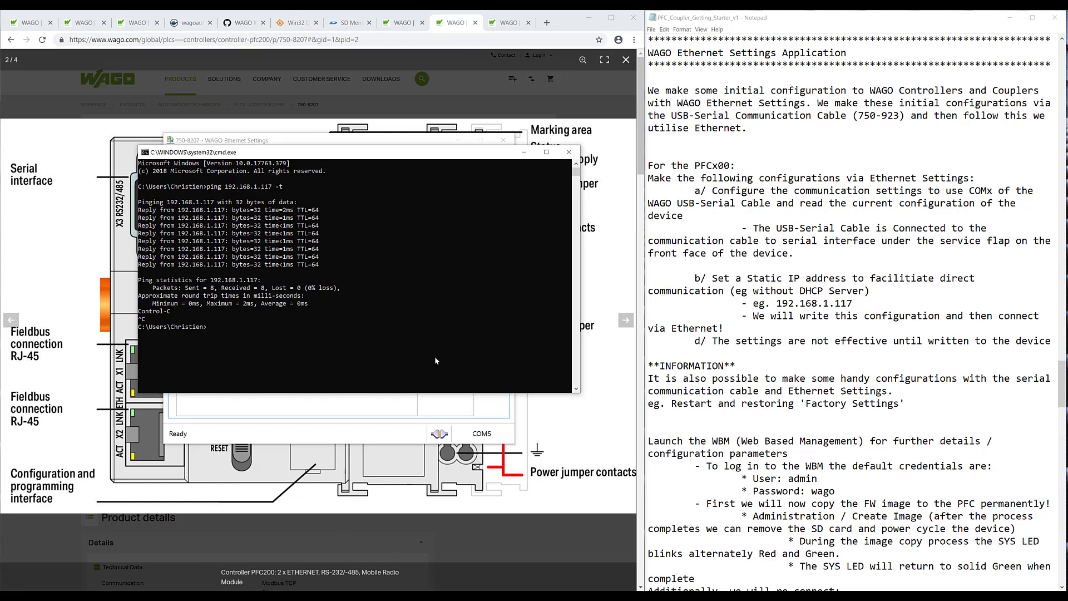
{"action": "left_click", "coordinate": [566, 155]}
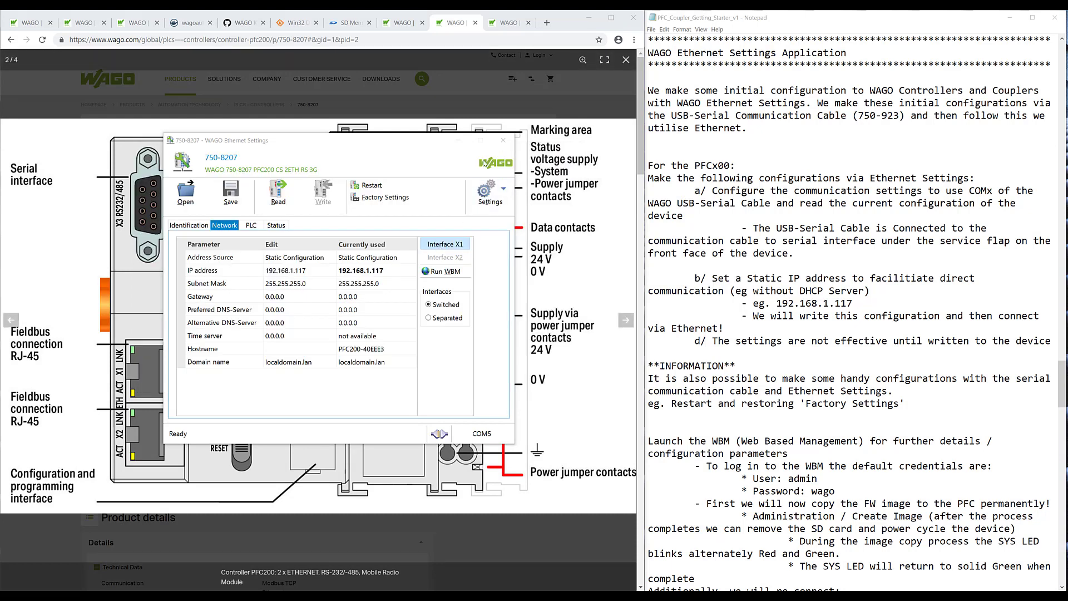
- Launch Web-based Management for 192.168.1.117 in Edge and proceed past the certificate warning
{"action": "left_click", "coordinate": [412, 148]}
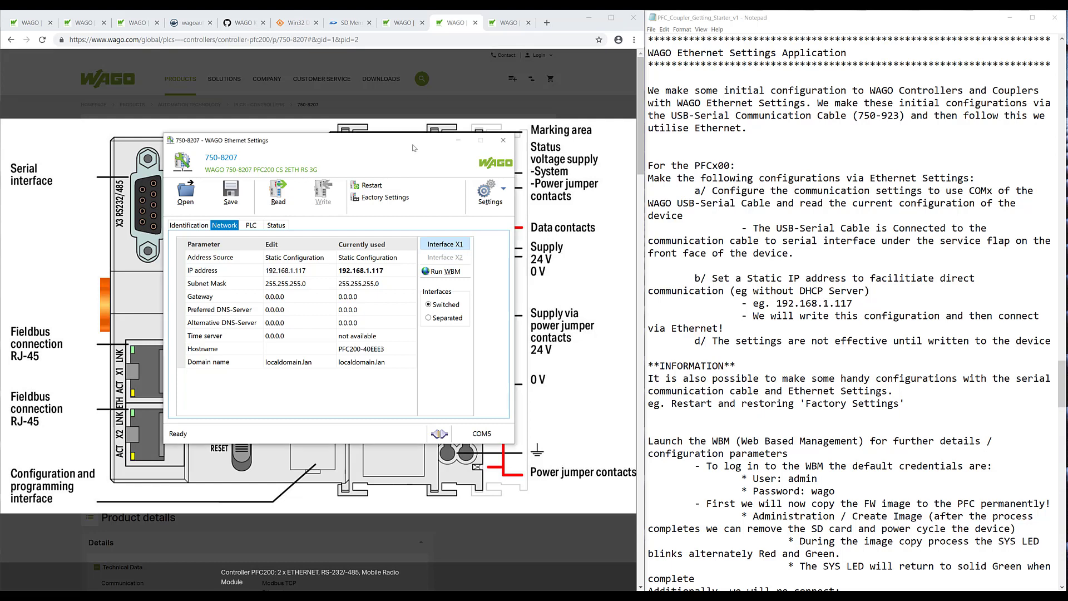
{"action": "left_click_drag", "start_coordinate": [413, 148], "coordinate": [409, 131]}
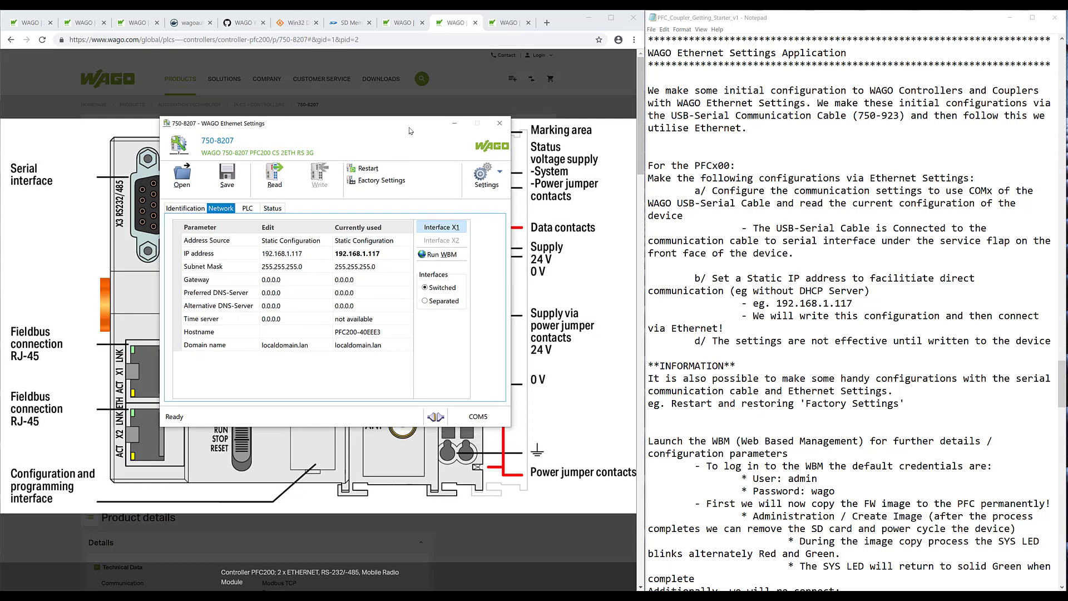
{"action": "left_click", "coordinate": [448, 254]}
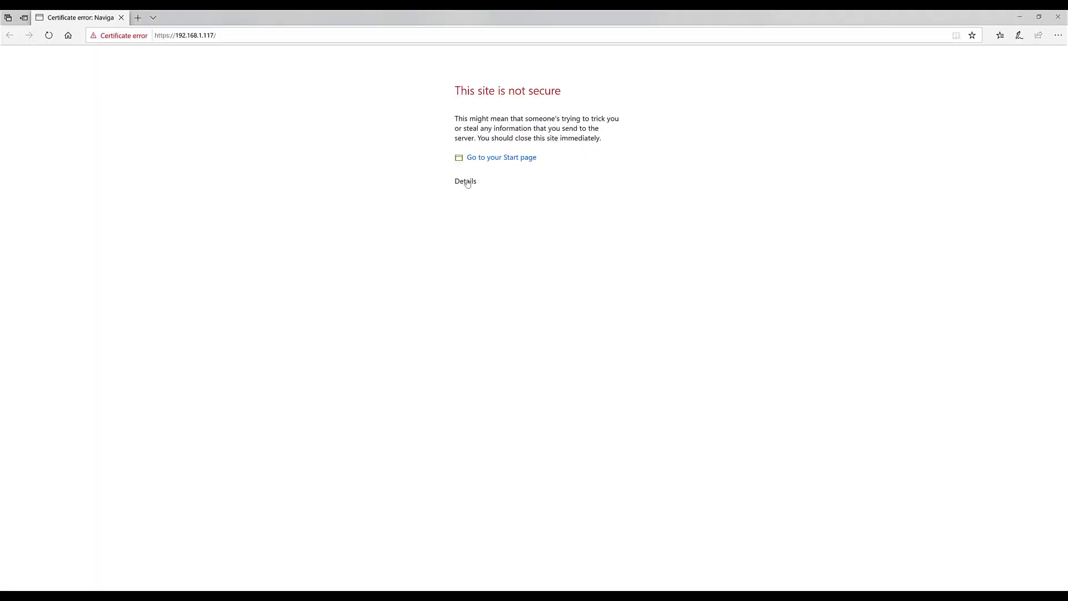
{"action": "left_click", "coordinate": [466, 181]}
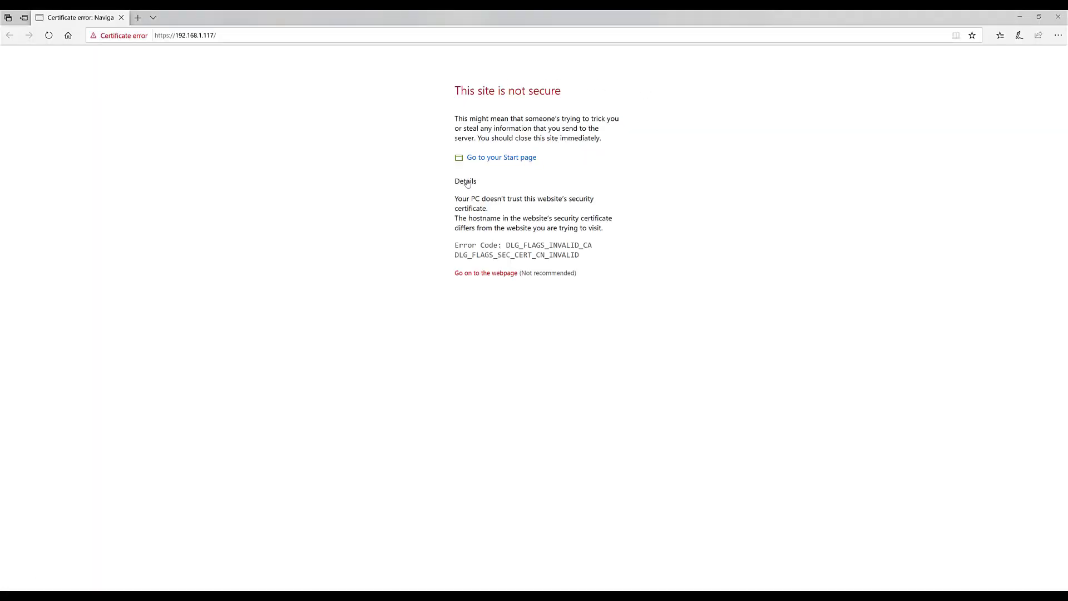
{"action": "left_click", "coordinate": [490, 273]}
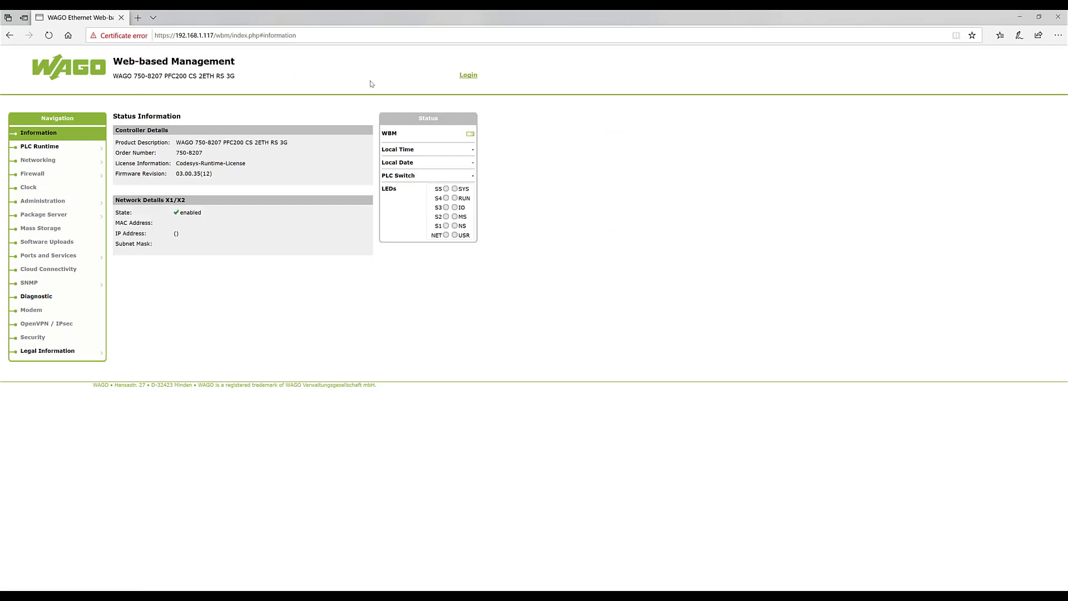
- Log in to Web-based Management with the administrator credentials and dismiss the password warning
{"action": "left_click", "coordinate": [469, 76]}
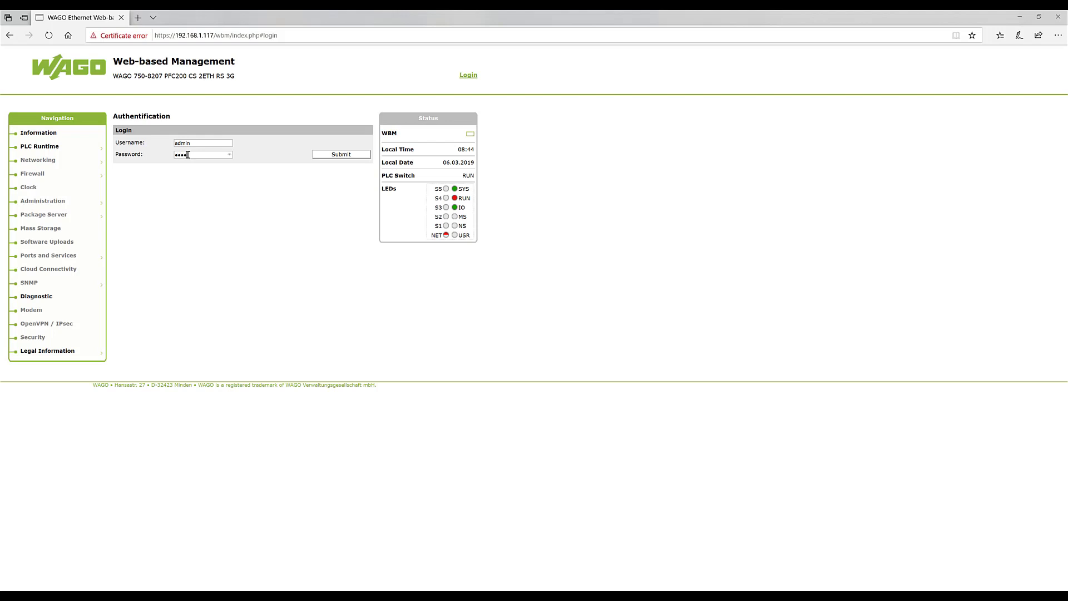
{"action": "left_click", "coordinate": [343, 156]}
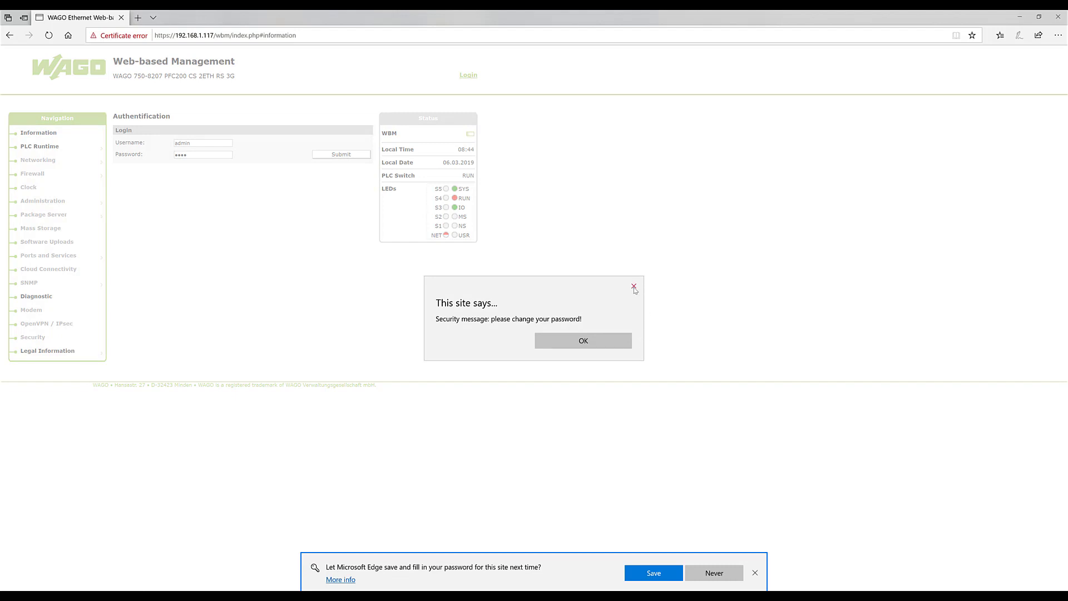
{"action": "left_click", "coordinate": [606, 336]}
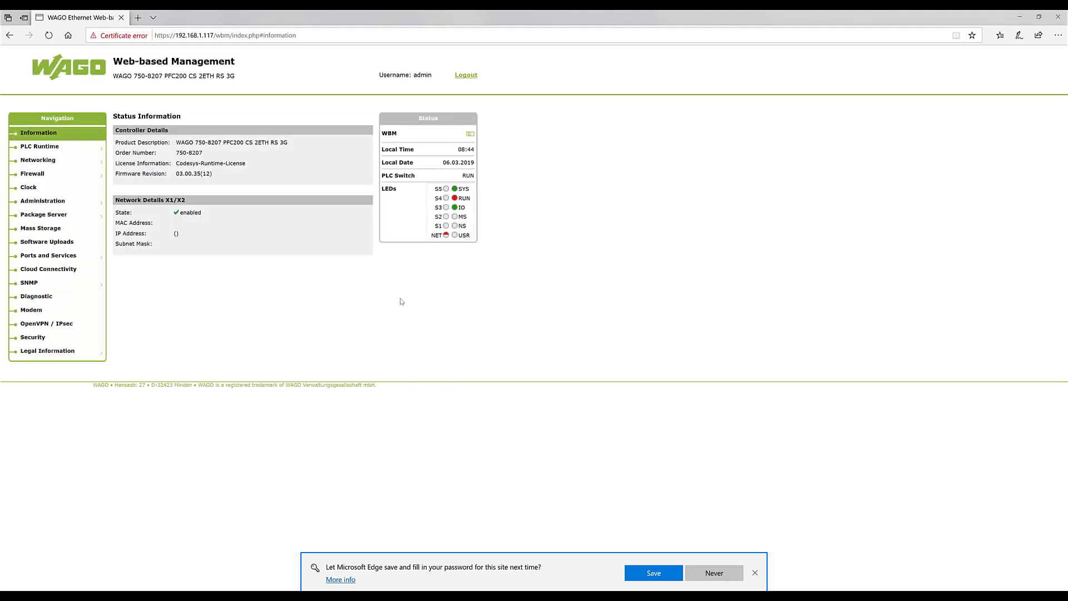
- Open the Administration > Users page for changing a user's password
{"action": "mouse_move", "coordinate": [51, 147]}
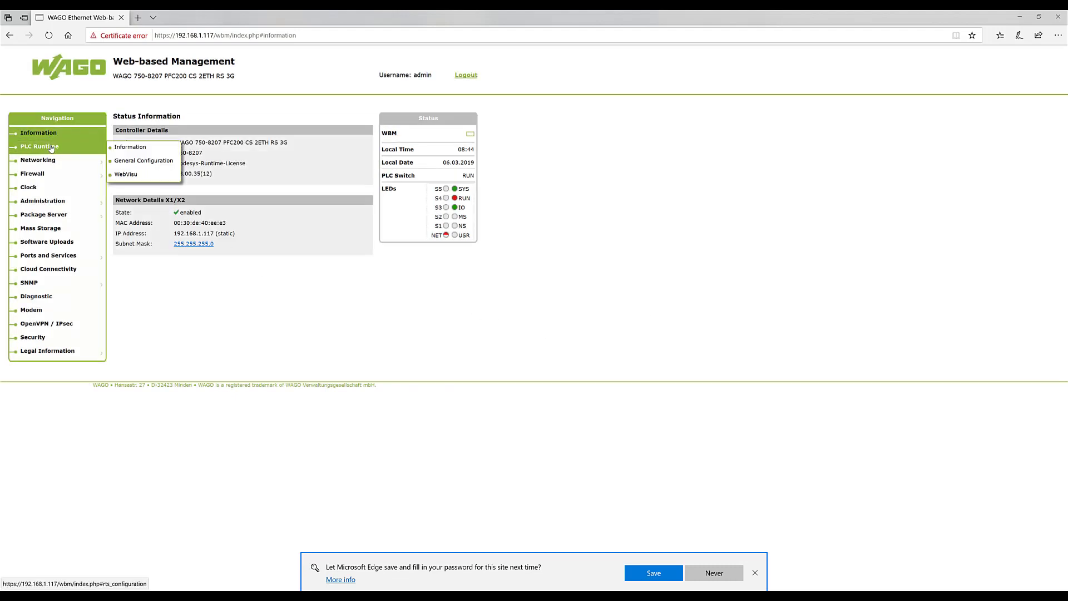
{"action": "mouse_move", "coordinate": [84, 204]}
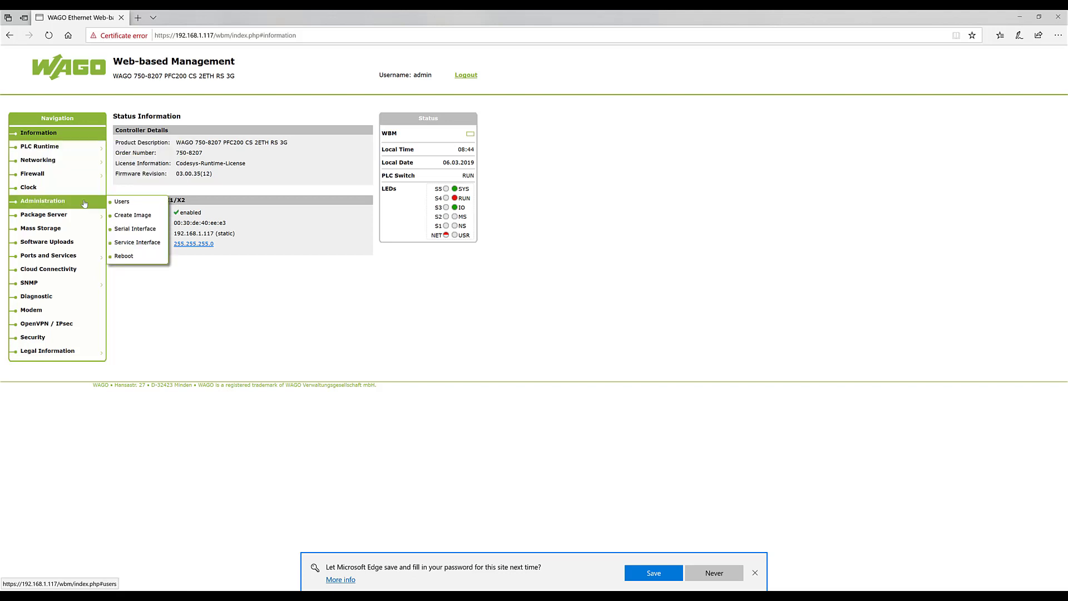
{"action": "left_click", "coordinate": [84, 203]}
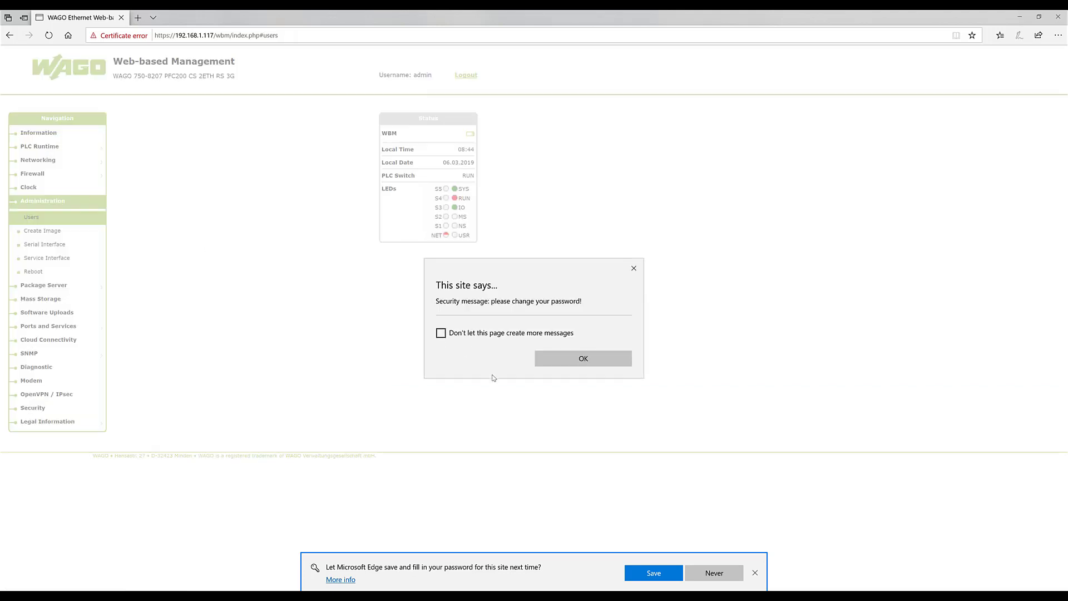
{"action": "left_click", "coordinate": [562, 361]}
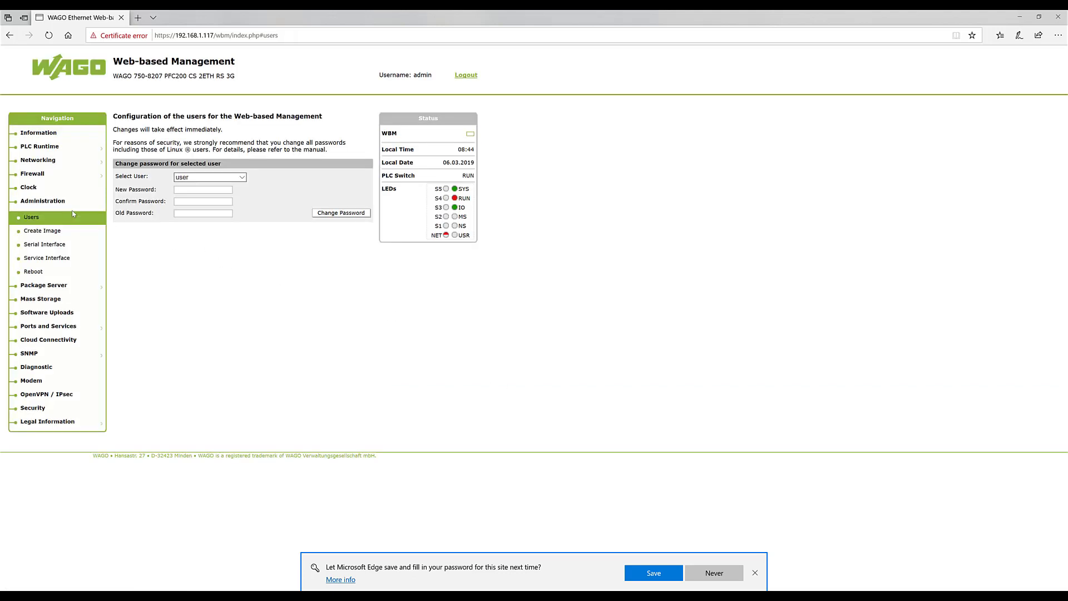
- On Create Image, start copying the memory-card bootable image to Internal Flash
{"action": "left_click", "coordinate": [49, 231]}
{"action": "left_click", "coordinate": [584, 367]}
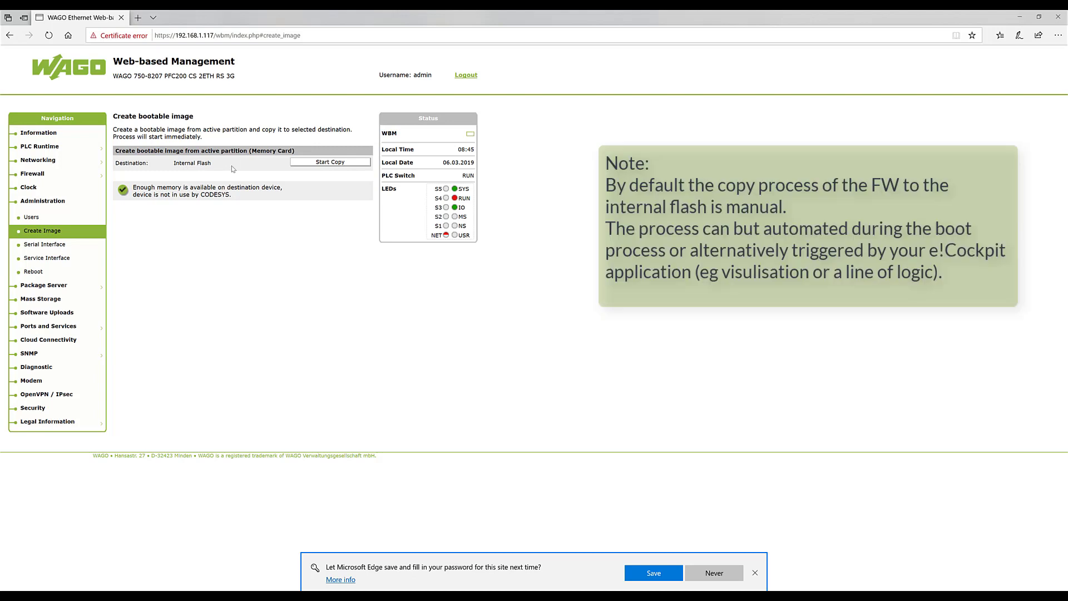
{"action": "left_click", "coordinate": [305, 163]}
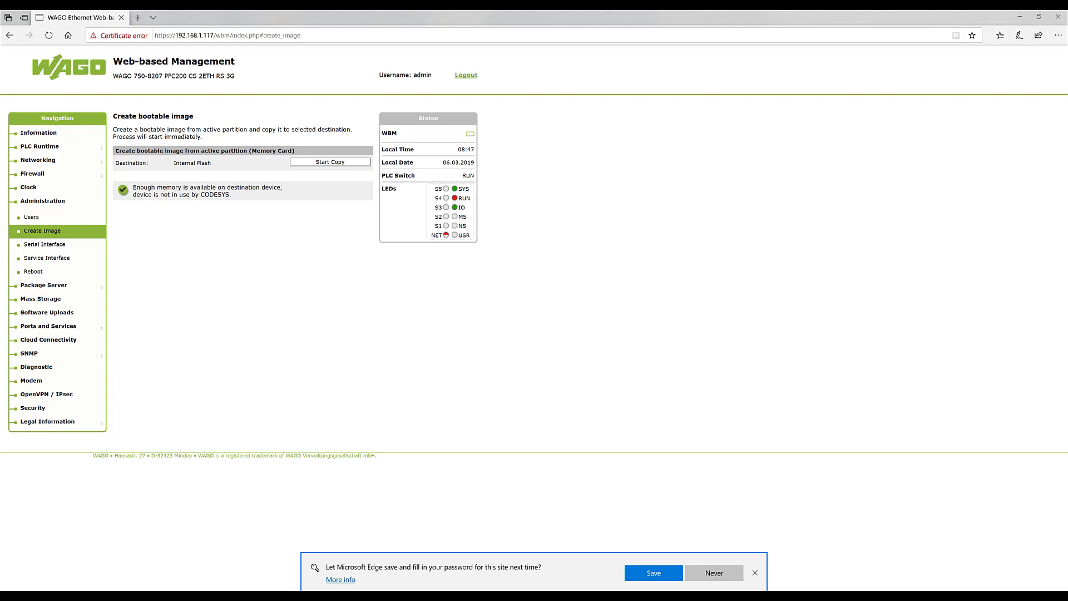
- Reload the web management page and log back in with the administrator credentials
{"action": "left_click", "coordinate": [50, 36]}
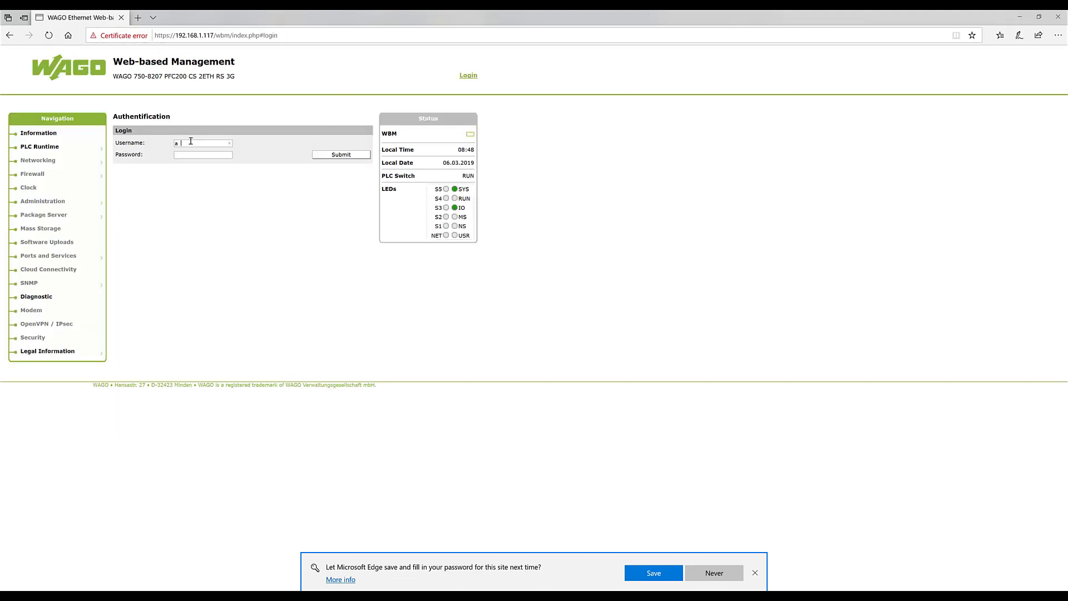
{"action": "type", "text": "adminwago"}
{"action": "left_click", "coordinate": [345, 154]}
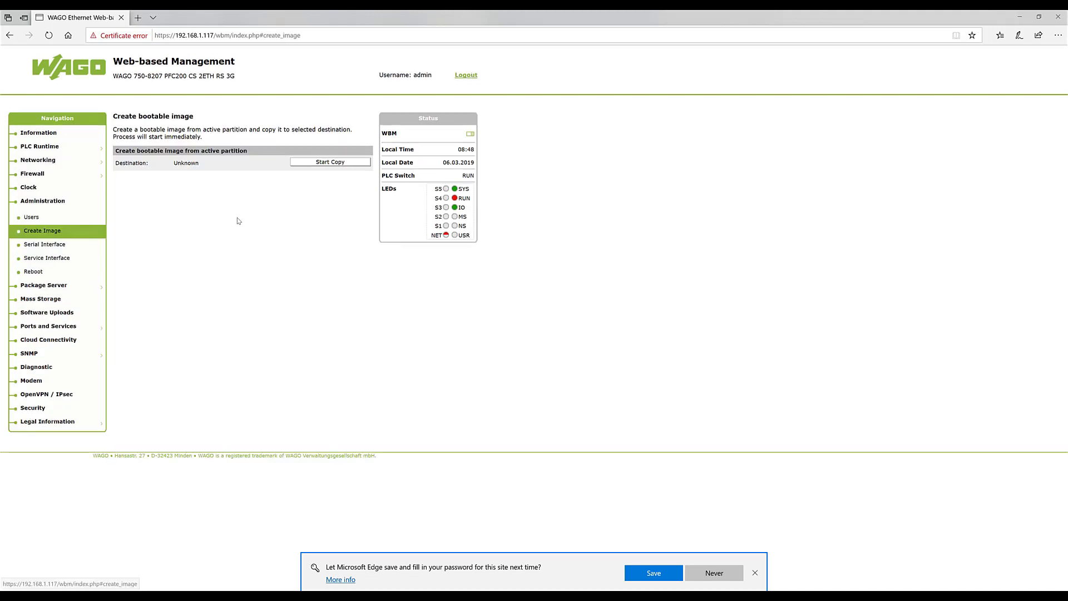
{"action": "left_click", "coordinate": [525, 339]}
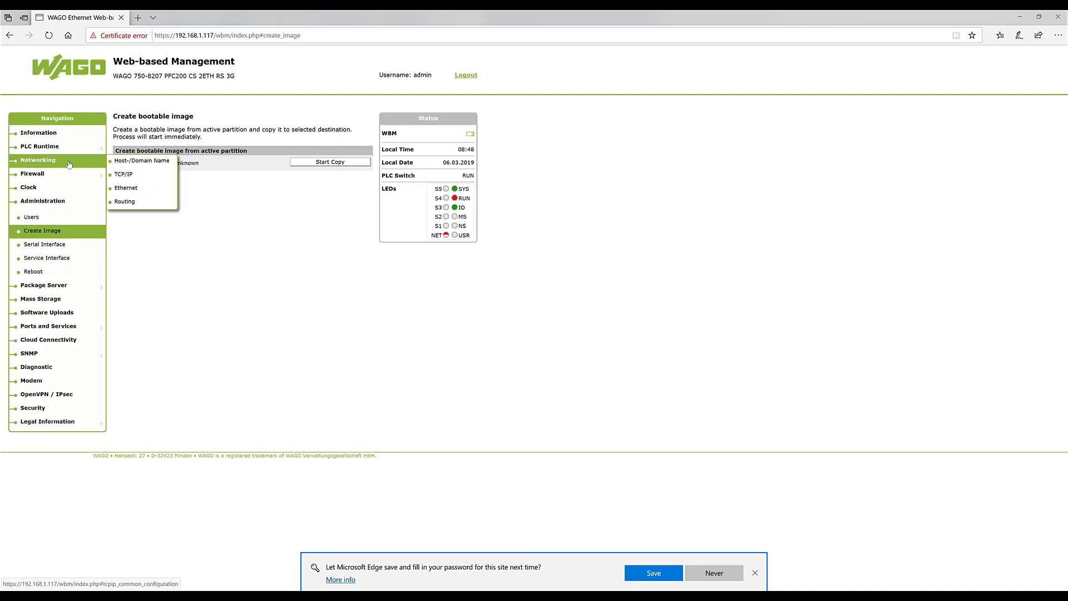
- Open PLC Runtime > General Configuration, showing CODESYS 2 as the current runtime
{"action": "mouse_move", "coordinate": [79, 148]}
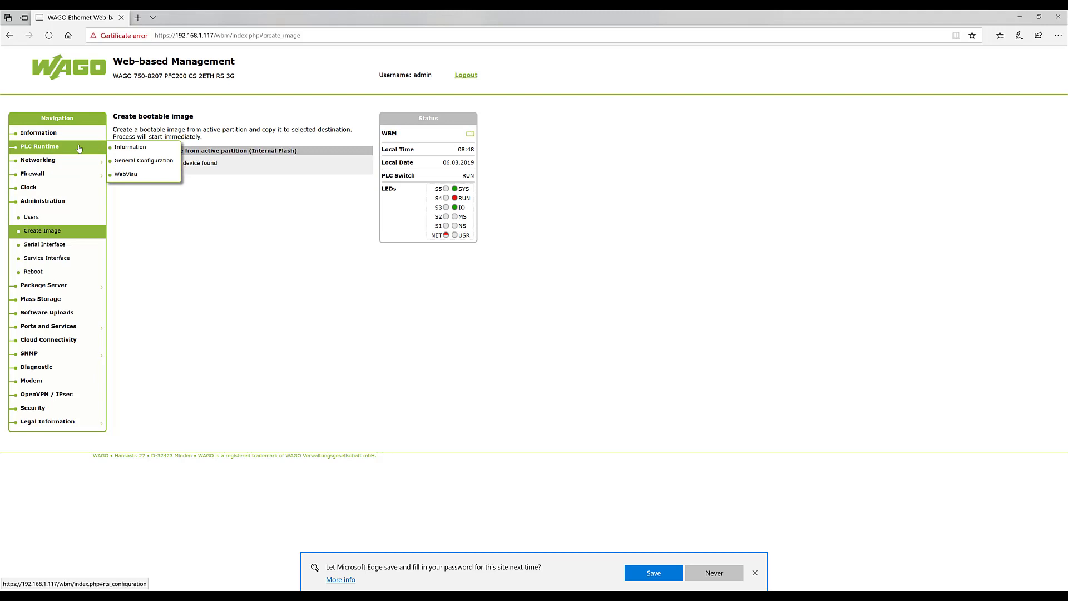
{"action": "left_click", "coordinate": [79, 148]}
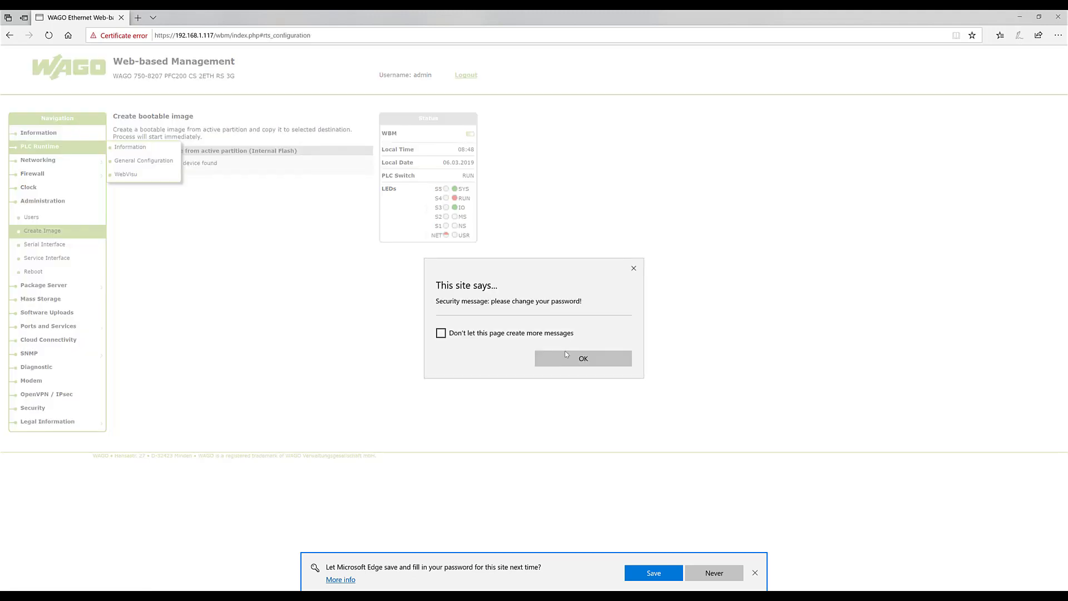
{"action": "left_click", "coordinate": [582, 362]}
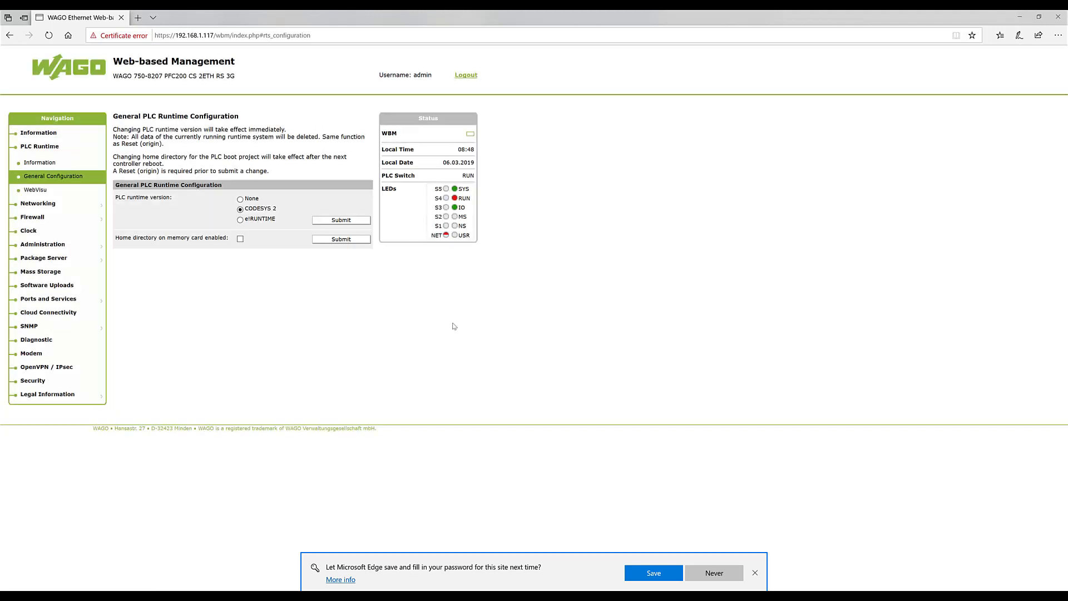
- Select e!RUNTIME as the PLC runtime version and submit the change
{"action": "left_click", "coordinate": [240, 220]}
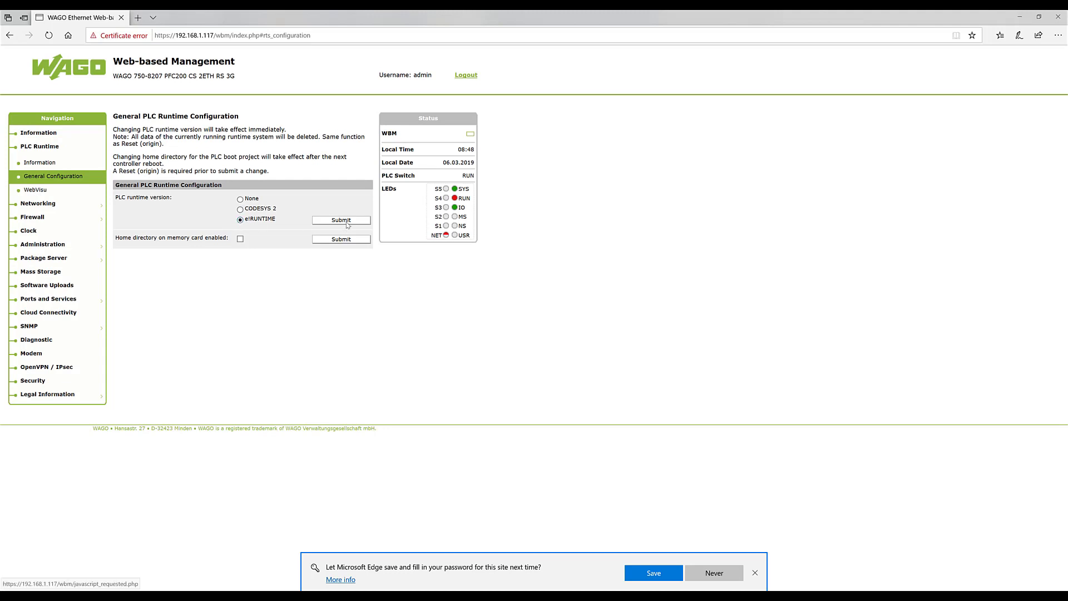
{"action": "left_click", "coordinate": [347, 223]}
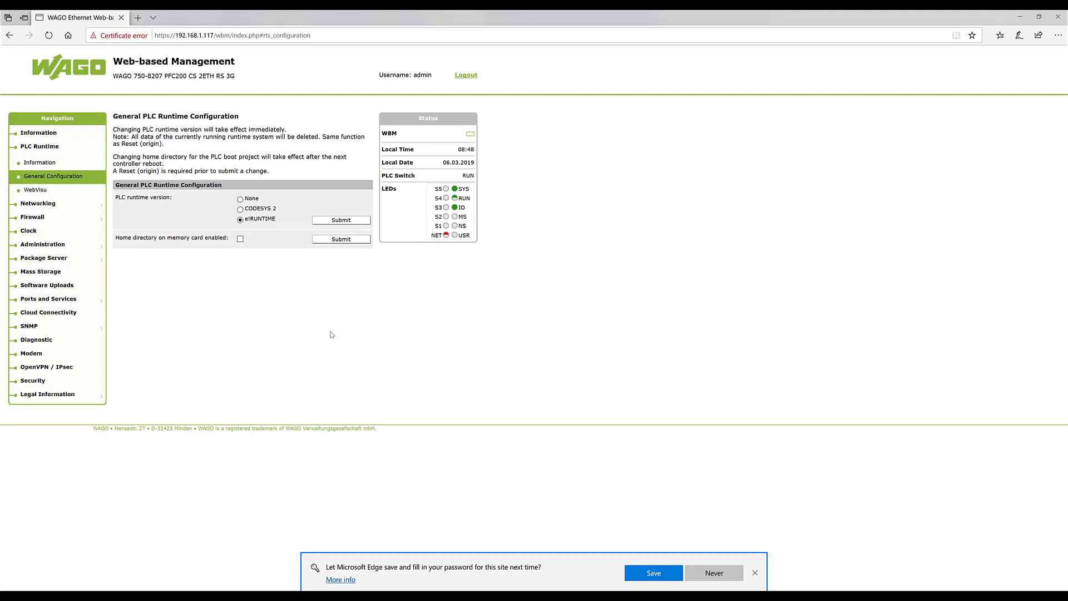
{"action": "left_click", "coordinate": [651, 596]}
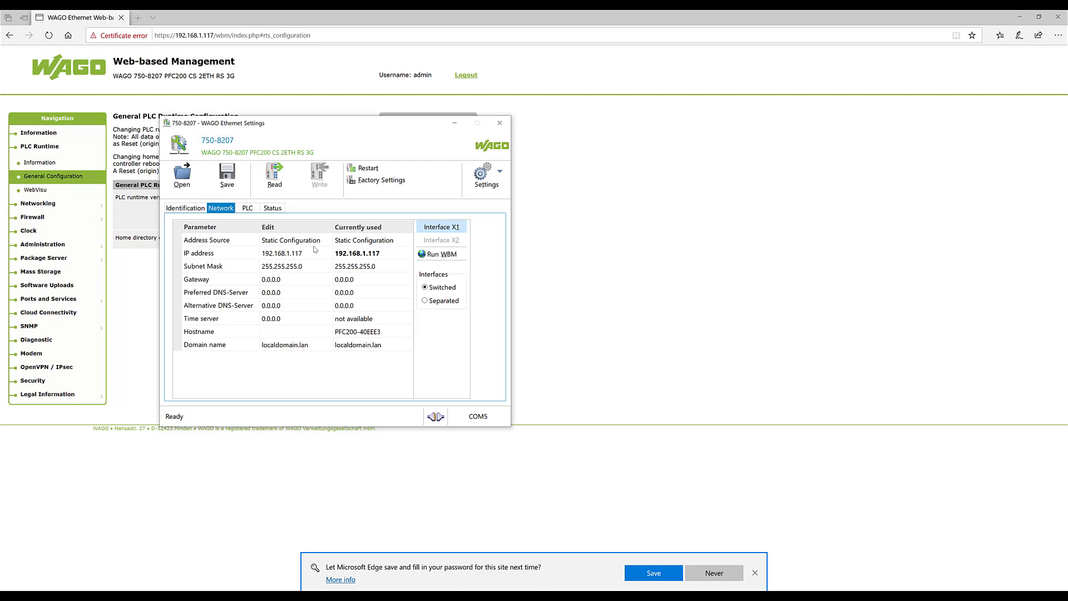
- Read the device settings, disable EtherNet/IP, enable MODBUS UDP and TCP, and write them
{"action": "left_click", "coordinate": [276, 177]}
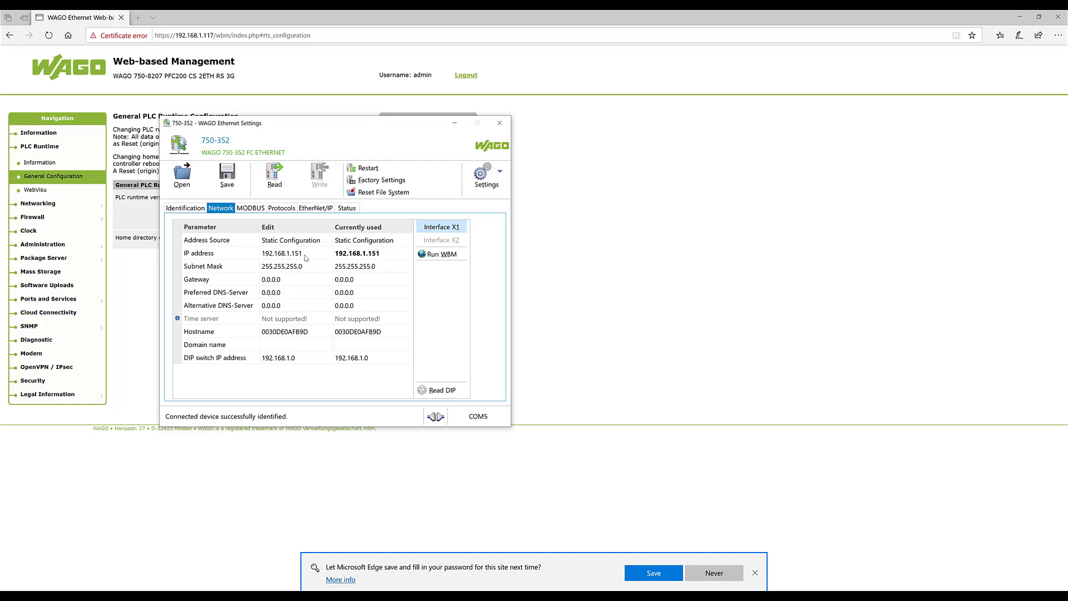
{"action": "left_click", "coordinate": [260, 211]}
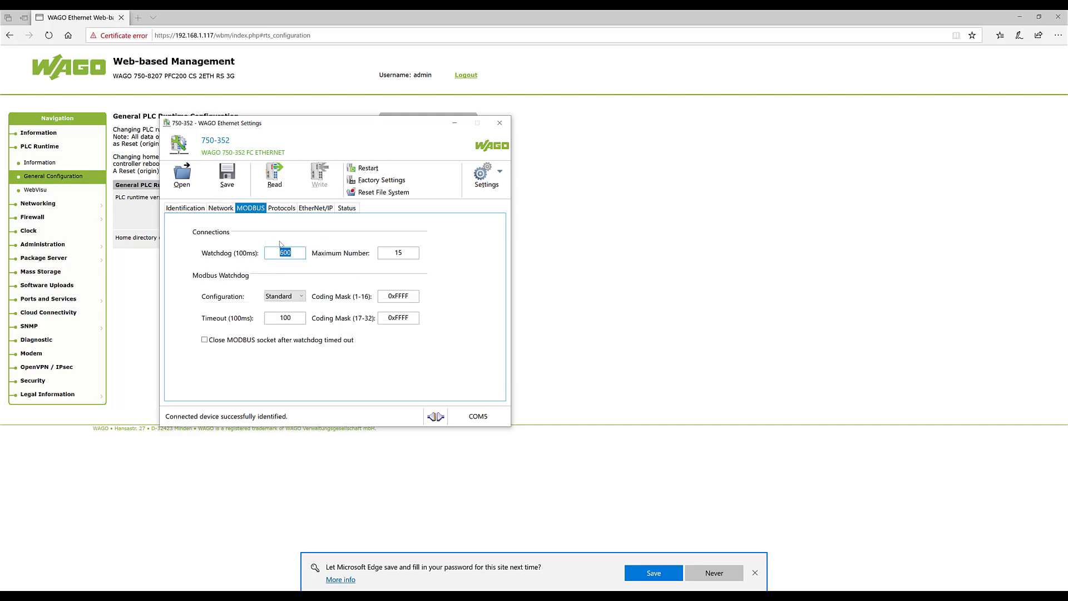
{"action": "left_click", "coordinate": [282, 209]}
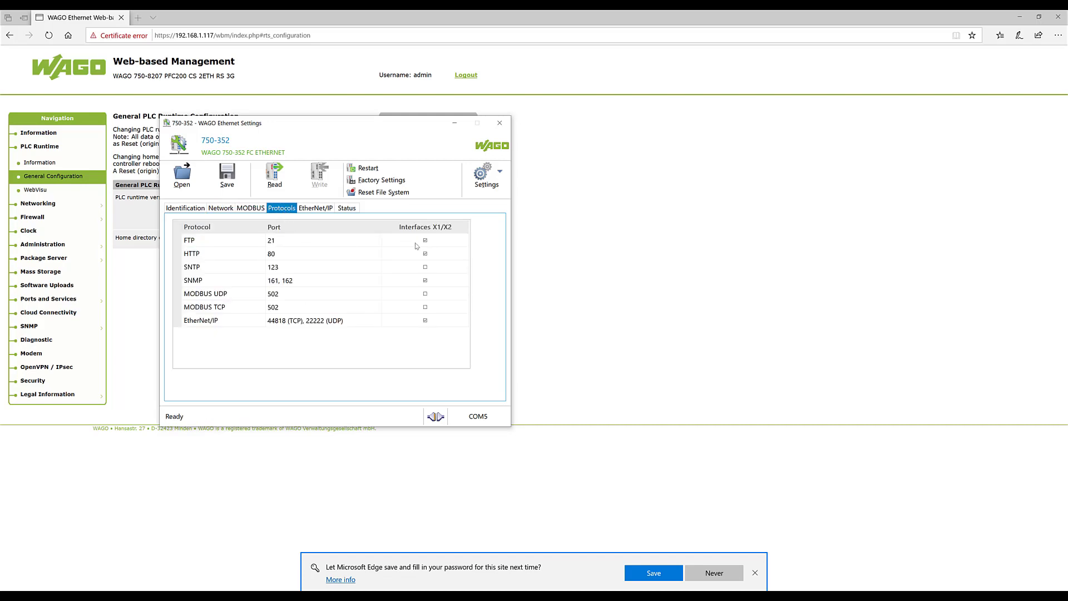
{"action": "left_click", "coordinate": [425, 321]}
{"action": "left_click", "coordinate": [426, 295]}
{"action": "left_click", "coordinate": [425, 308]}
{"action": "left_click", "coordinate": [315, 177]}
- Open the coupler's web management at 192.168.1.151 and sign in with the administrator credentials
{"action": "left_click", "coordinate": [138, 18]}
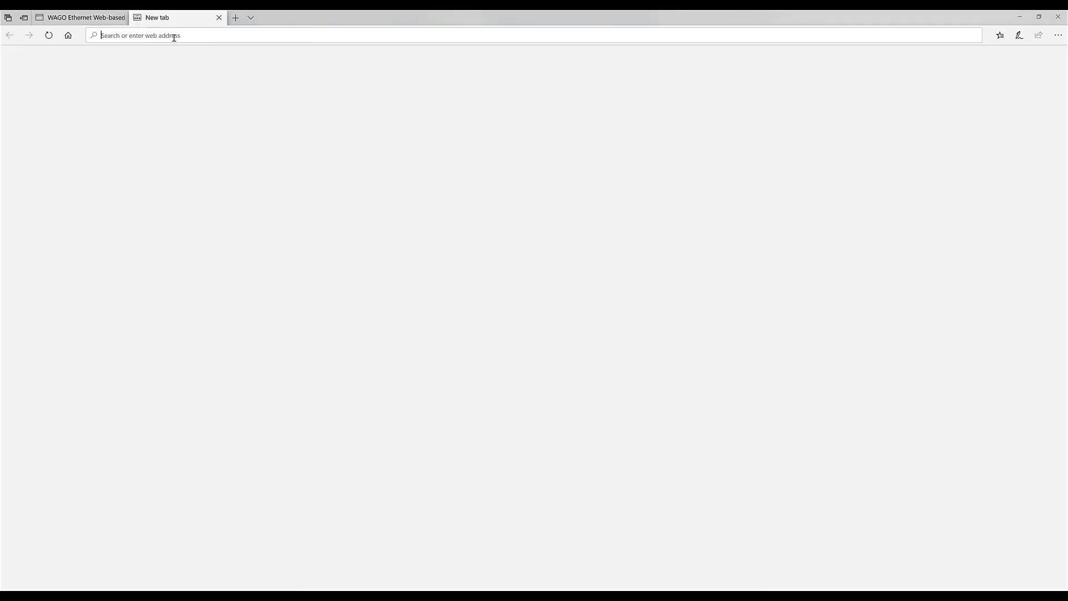
{"action": "type", "text": "192.168"}
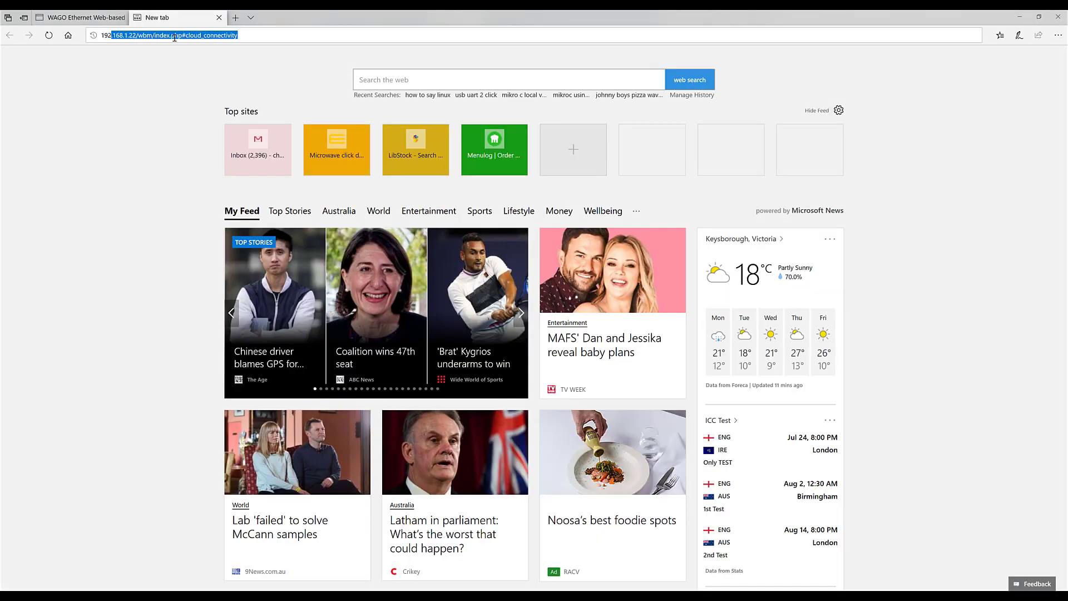
{"action": "type", "text": ".1."}
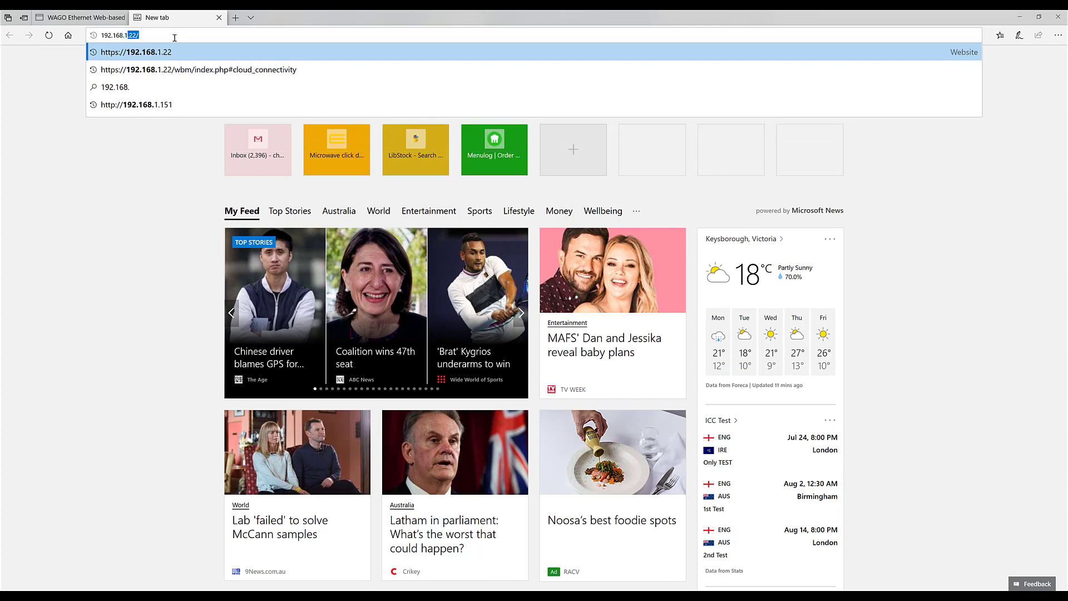
{"action": "type", "text": "151"}
{"action": "key", "text": "Return"}
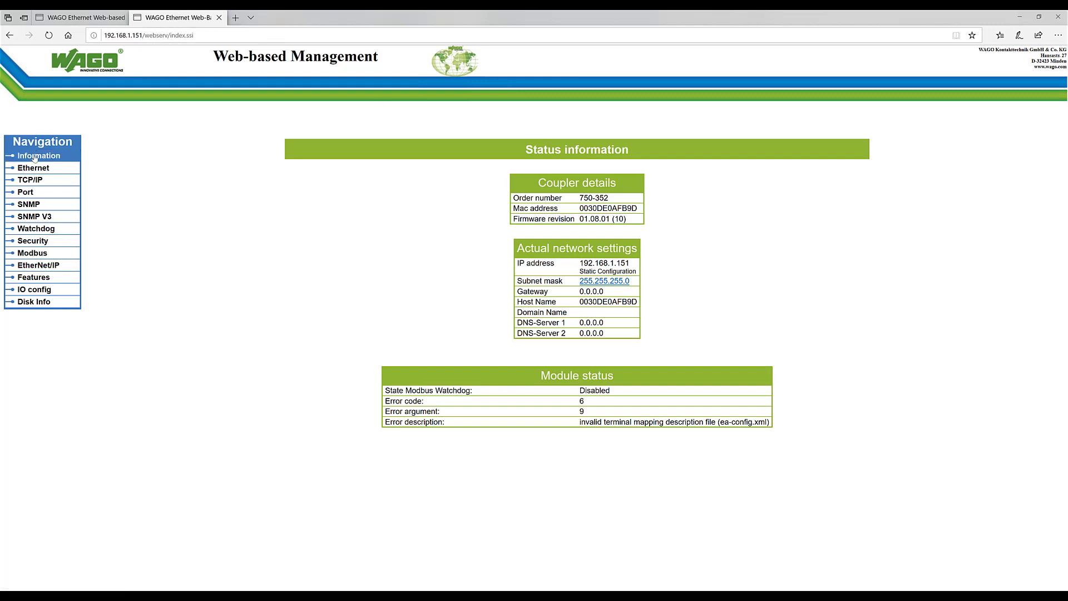
{"action": "left_click", "coordinate": [36, 180]}
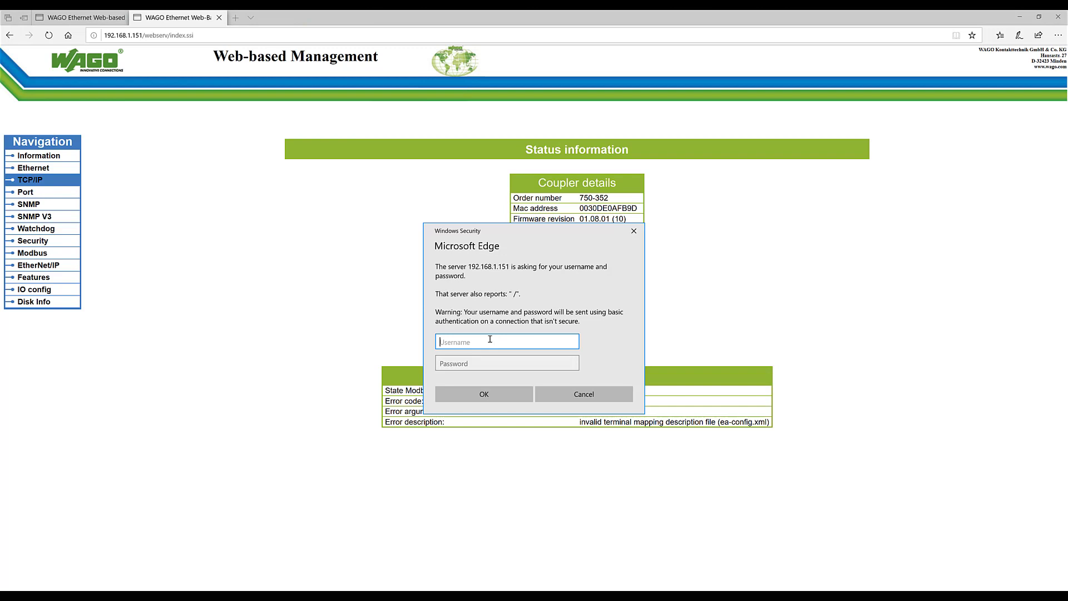
{"action": "type", "text": "admin"}
{"action": "left_click", "coordinate": [470, 362]}
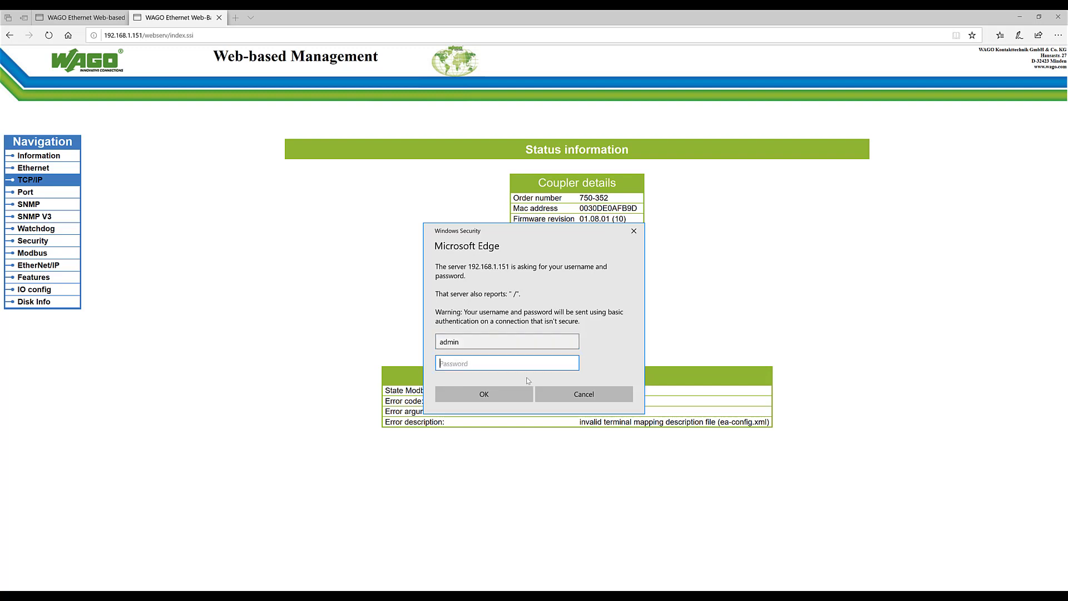
{"action": "type", "text": "wago"}
{"action": "left_click", "coordinate": [523, 396]}
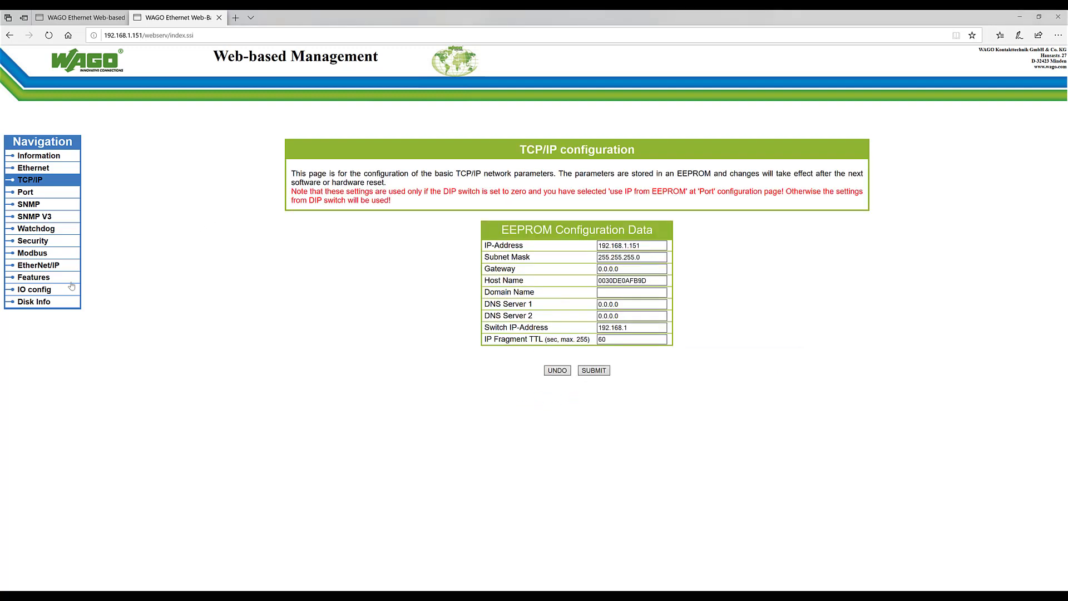
- View the coupler's I/O configuration showing 4 terminal-bus modules, 1 configured
{"action": "left_click", "coordinate": [53, 278]}
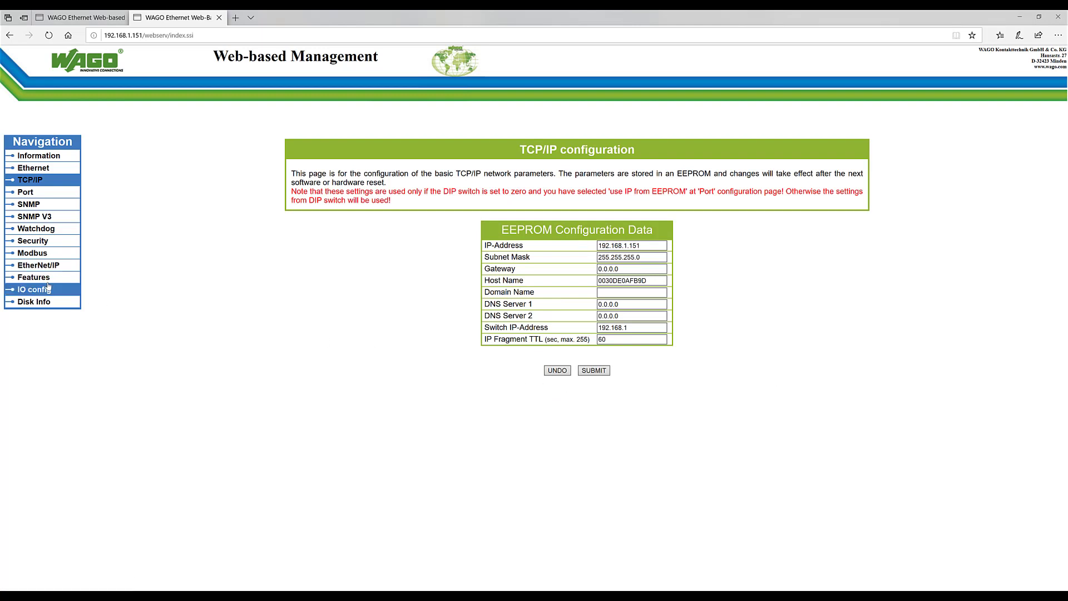
{"action": "left_click", "coordinate": [49, 289]}
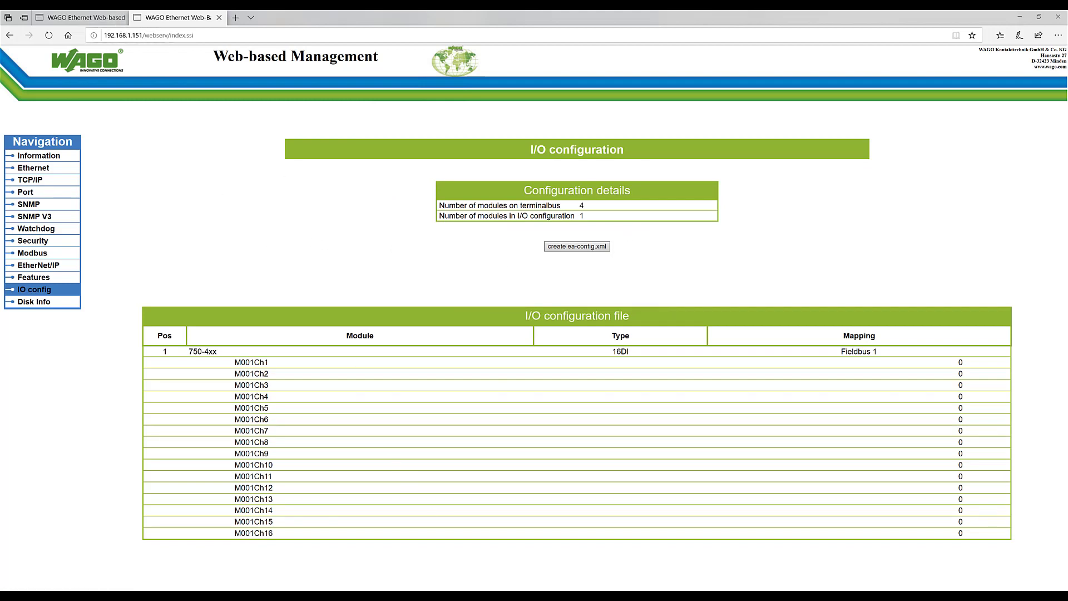
{"action": "left_click", "coordinate": [1030, 571]}
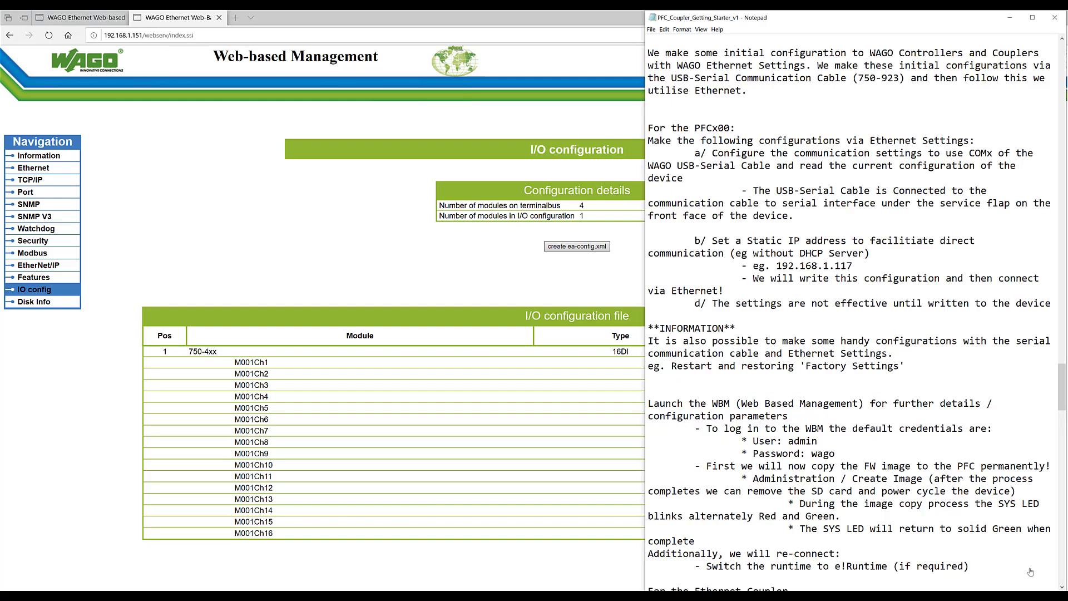
- Scroll the notes to the e!Cockpit section, then launch e!COCKPIT with an empty project
{"action": "left_click_drag", "start_coordinate": [1063, 376], "coordinate": [1065, 491]}
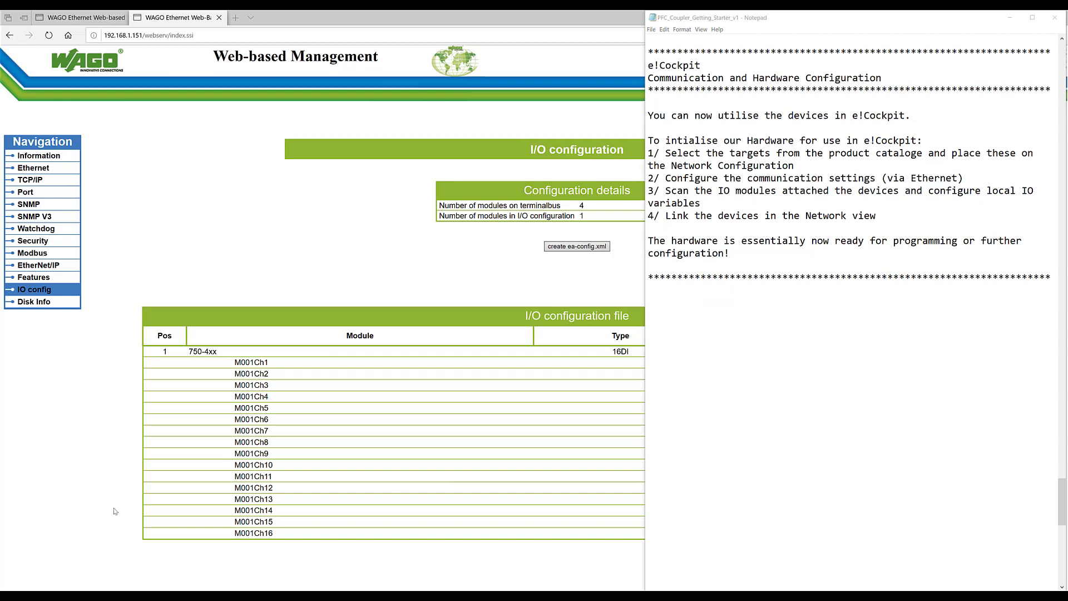
{"action": "left_click", "coordinate": [11, 586]}
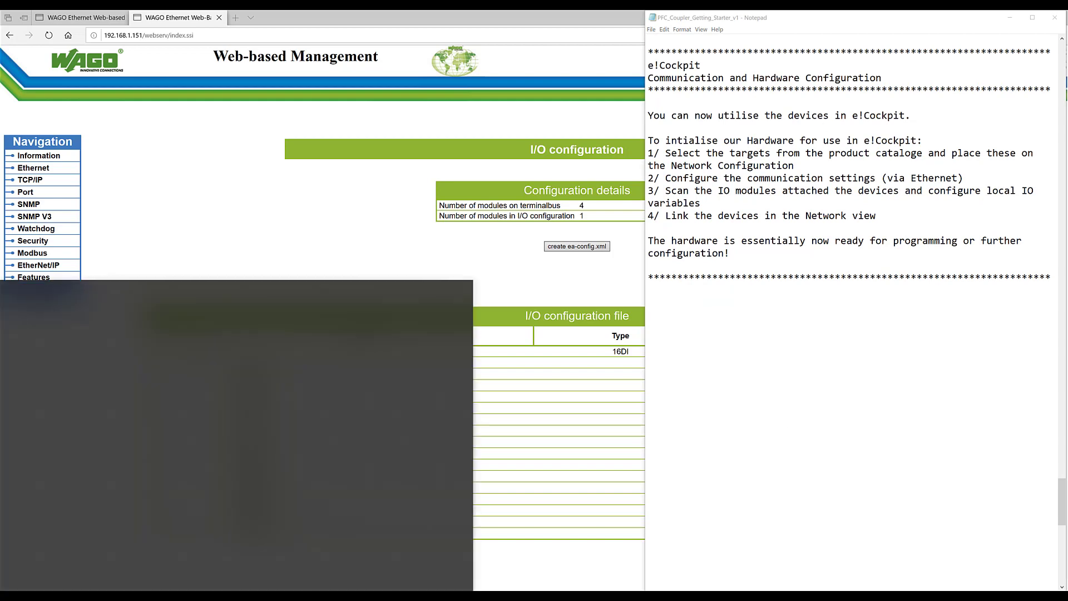
{"action": "left_click", "coordinate": [175, 410]}
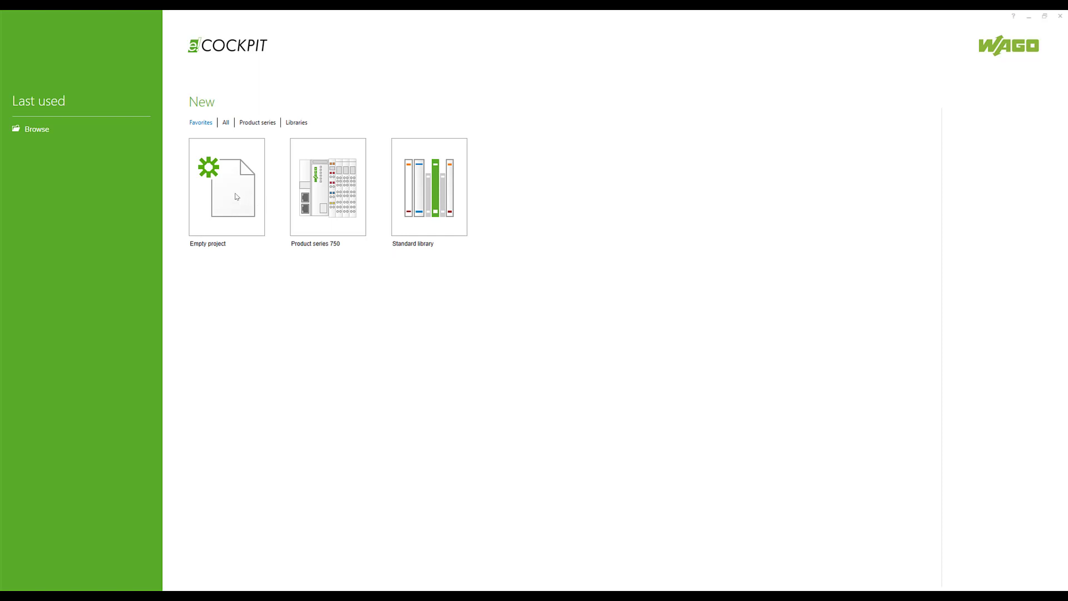
{"action": "left_click", "coordinate": [236, 196]}
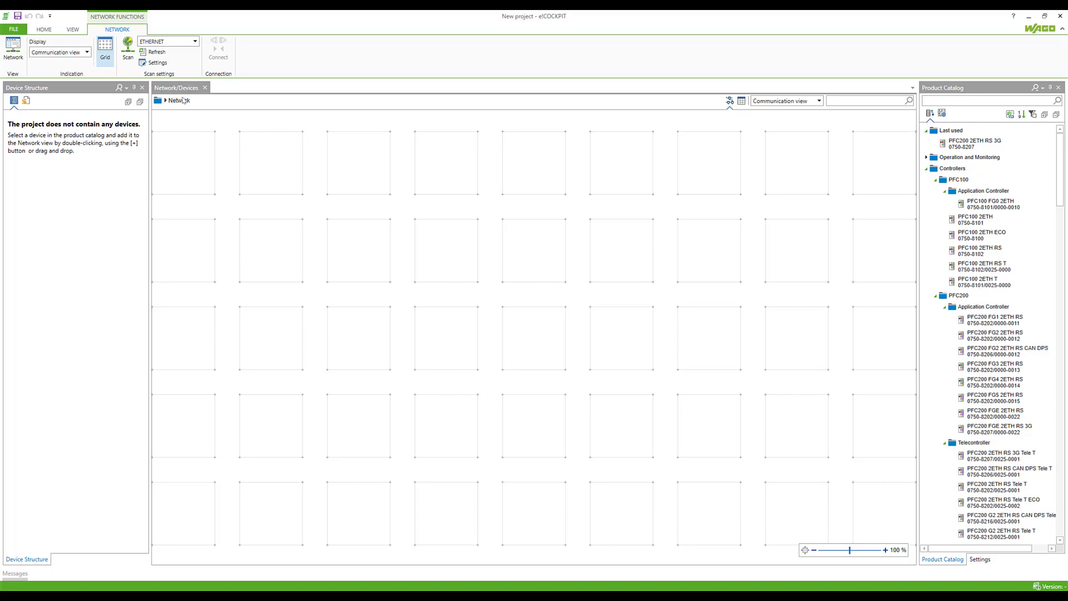
- Search the Product Catalog for 750-8207 and place the PFC200 2ETH RS 3G controller on the network
{"action": "left_click", "coordinate": [954, 99]}
{"action": "left_click", "coordinate": [955, 101]}
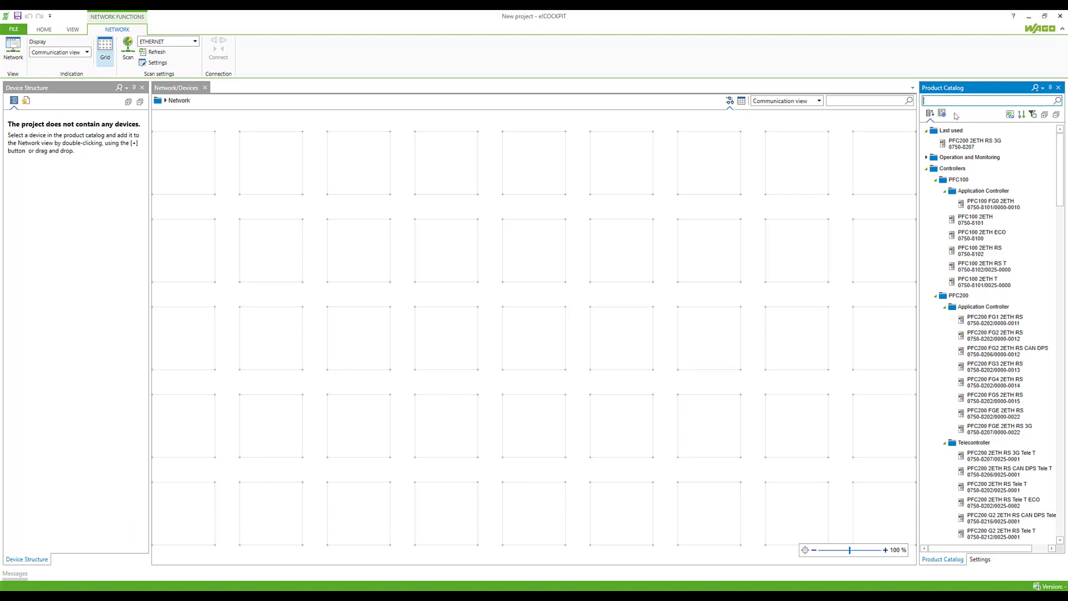
{"action": "type", "text": "75"}
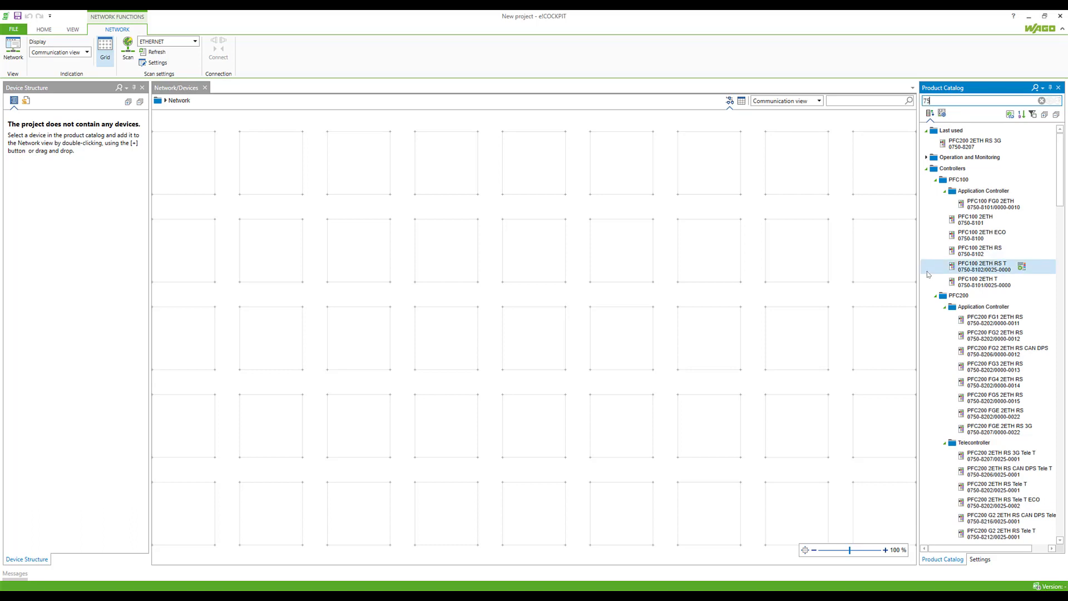
{"action": "type", "text": "0-"}
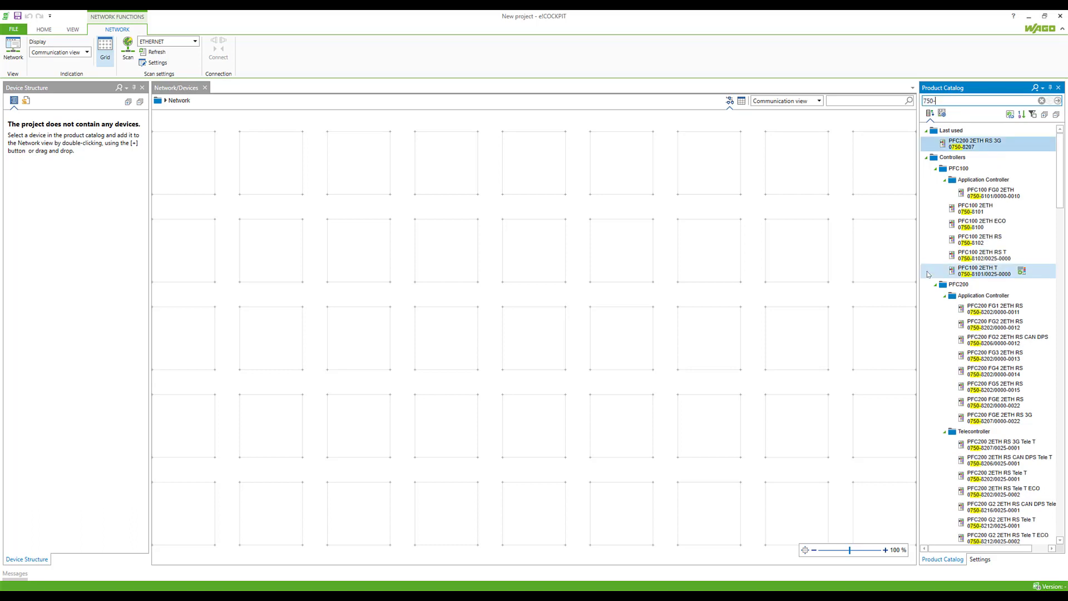
{"action": "type", "text": "8207"}
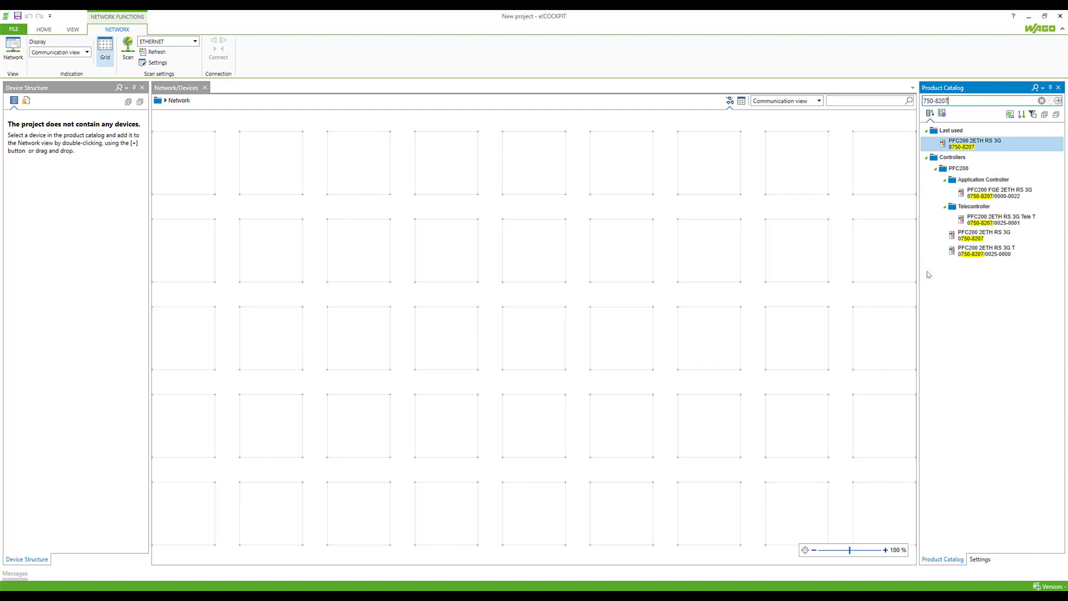
{"action": "mouse_move", "coordinate": [971, 239]}
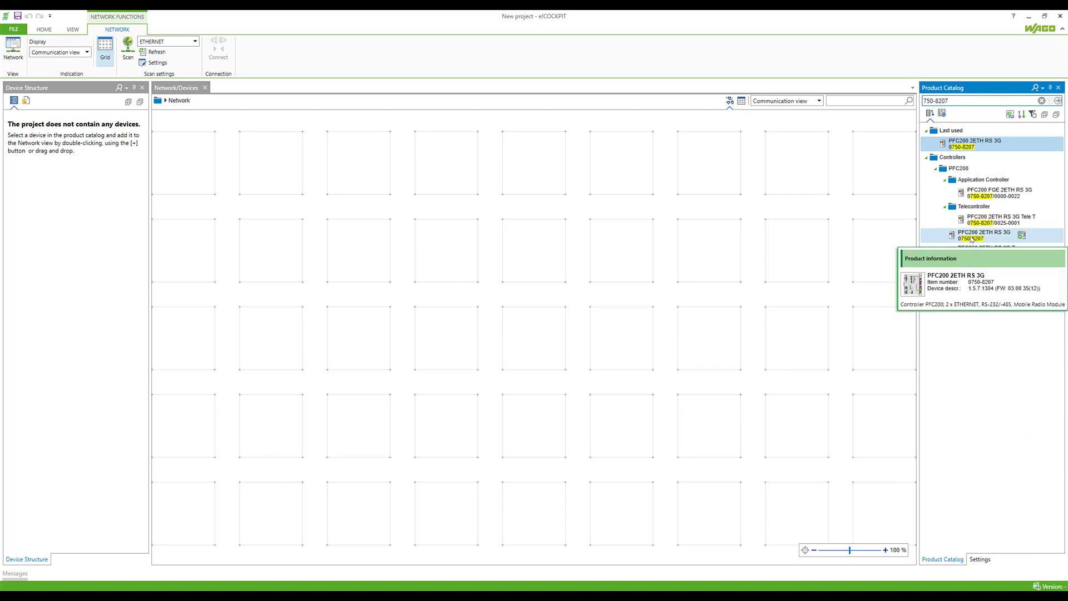
{"action": "left_click_drag", "start_coordinate": [979, 239], "coordinate": [444, 278]}
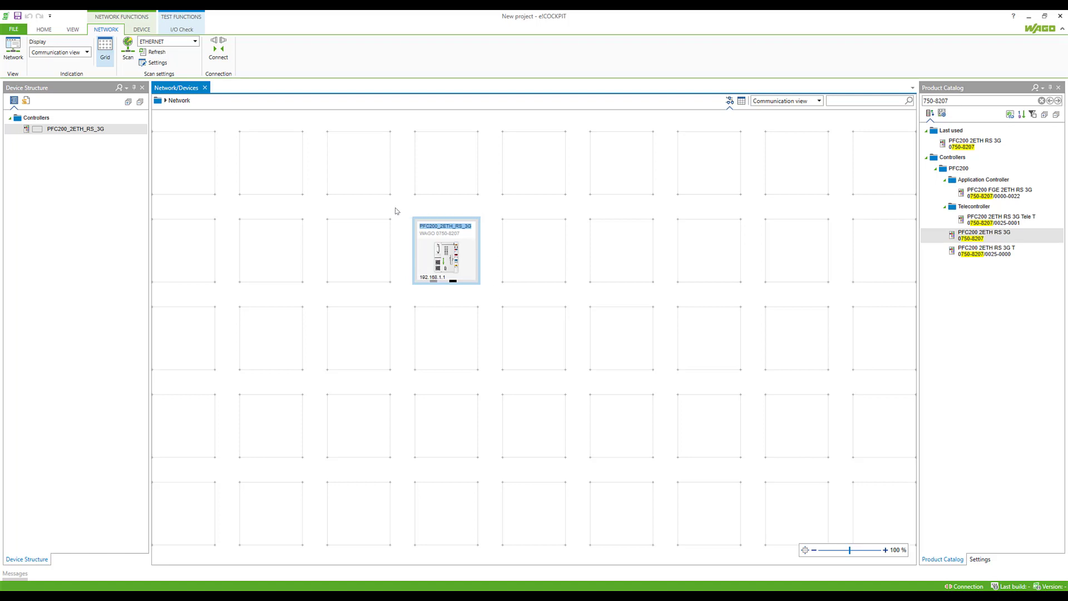
{"action": "mouse_move", "coordinate": [424, 279]}
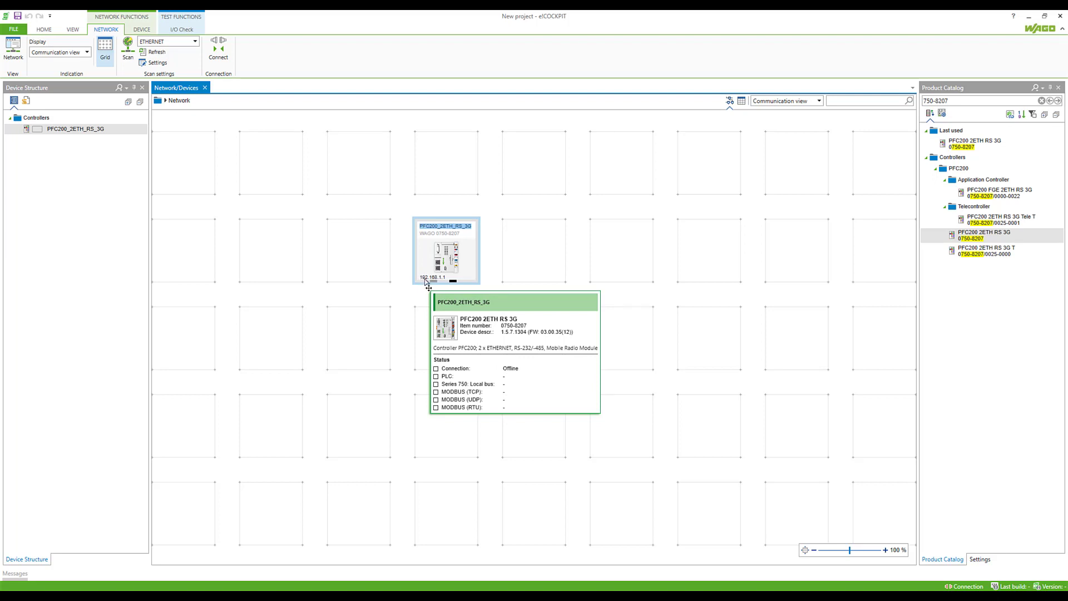
- Change the PFC200's X1/X2 IP address from 192.168.1.1 to 192.168.1.117 in its Settings
{"action": "left_click", "coordinate": [459, 272]}
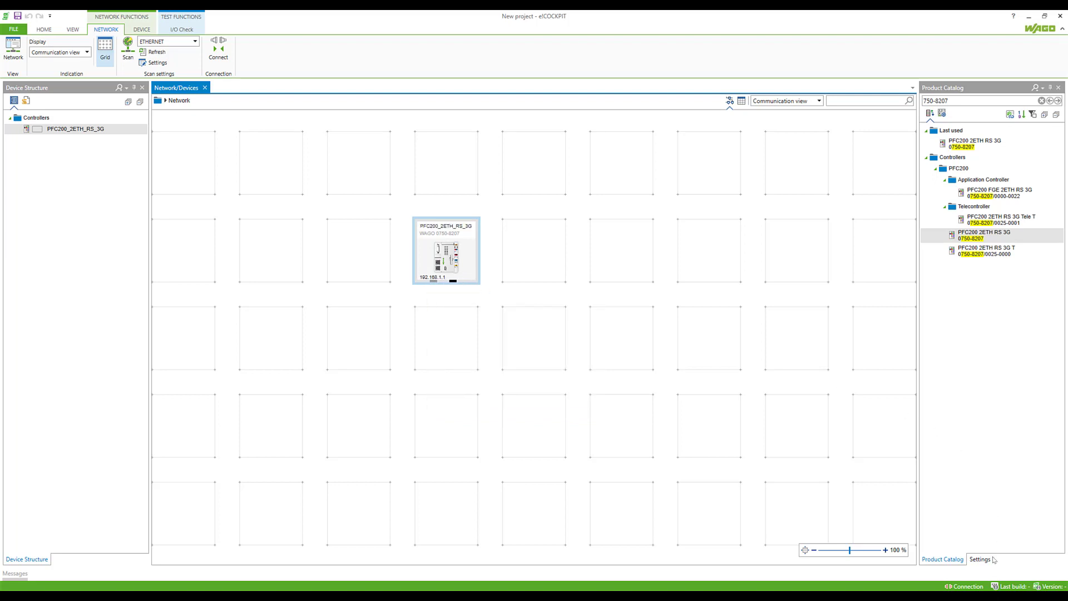
{"action": "left_click", "coordinate": [987, 559]}
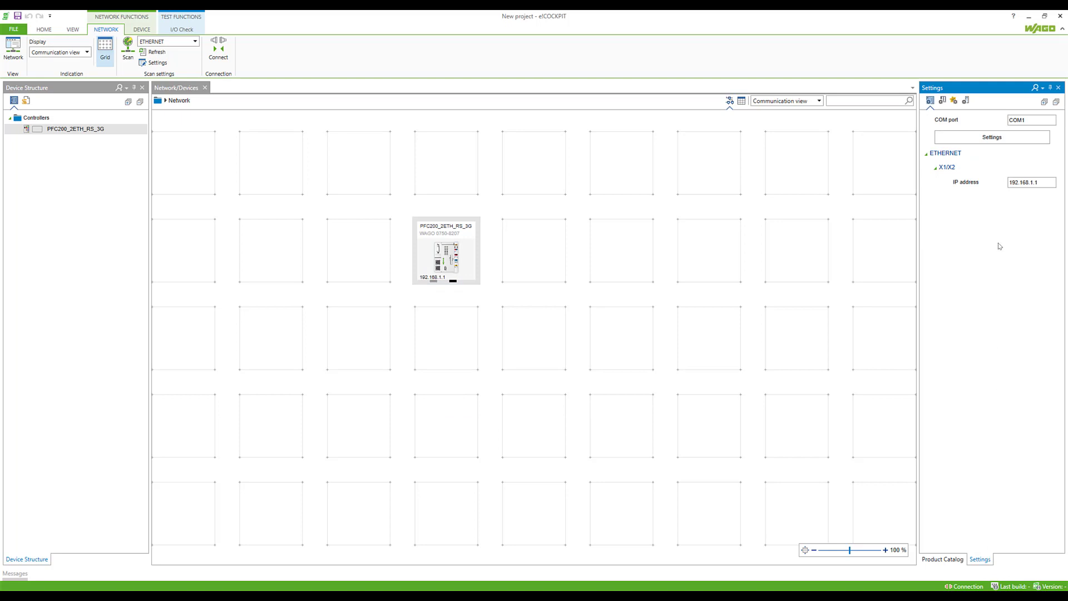
{"action": "left_click", "coordinate": [1031, 182]}
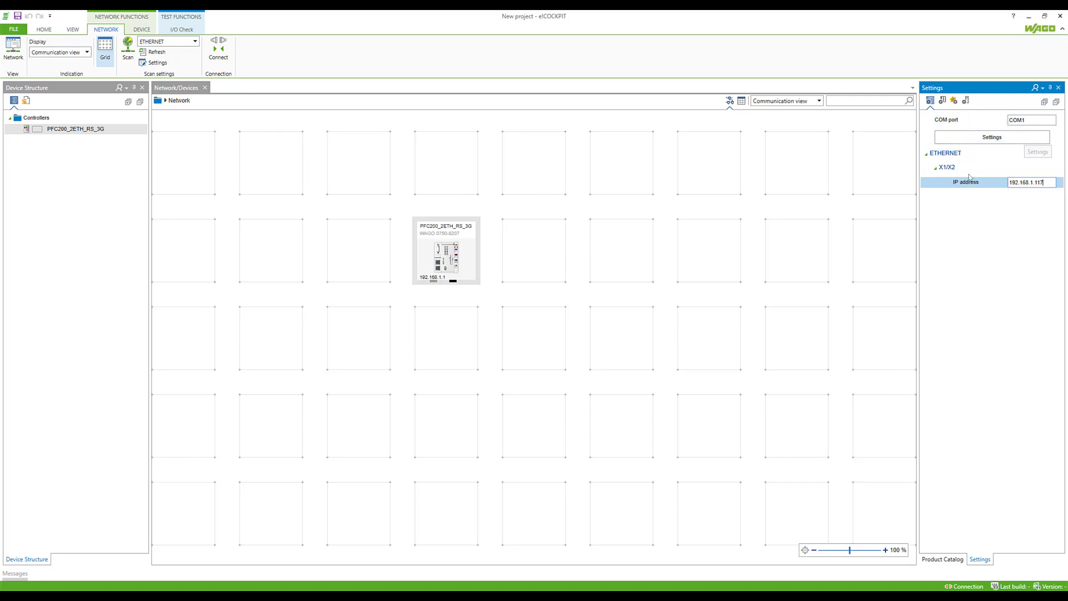
{"action": "left_click", "coordinate": [483, 210]}
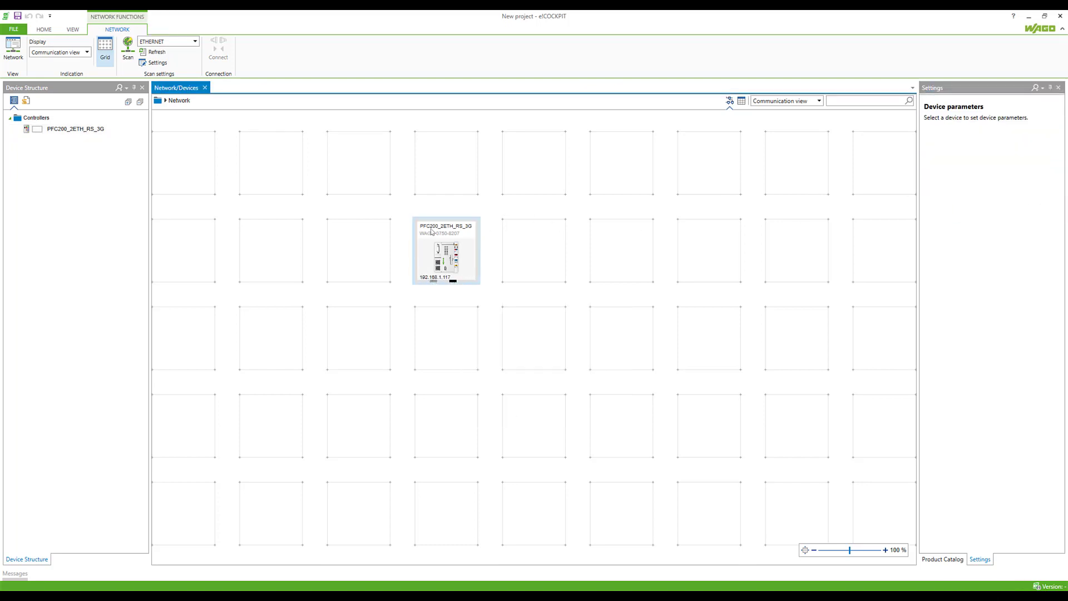
- Scan the PFC200's modules, apply both _16_DI_Generic and _16_DO_Generic, and return to the network view
{"action": "right_click", "coordinate": [467, 269]}
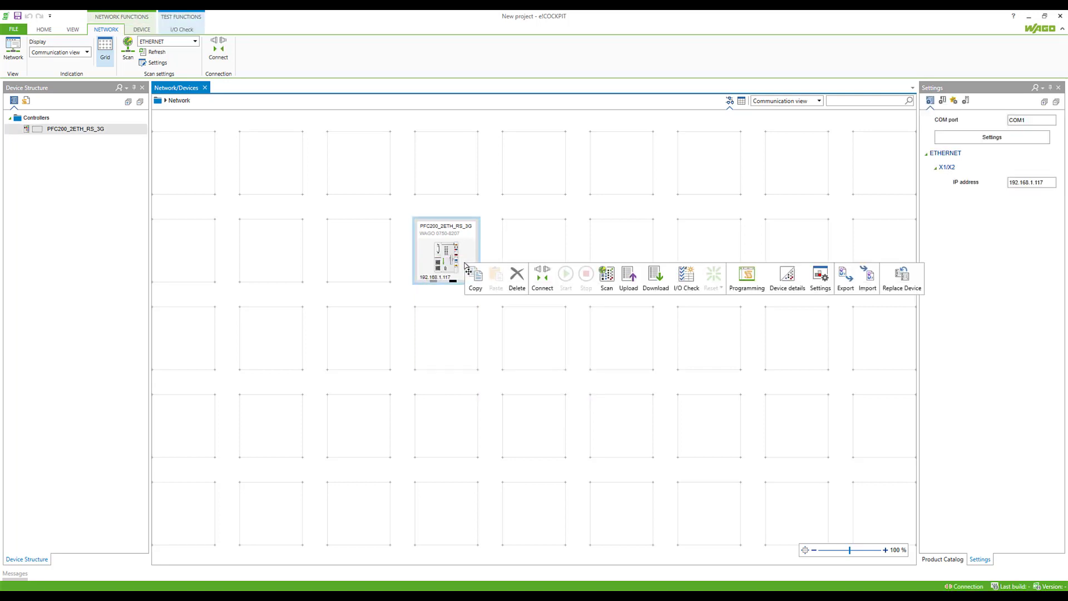
{"action": "left_click", "coordinate": [606, 278]}
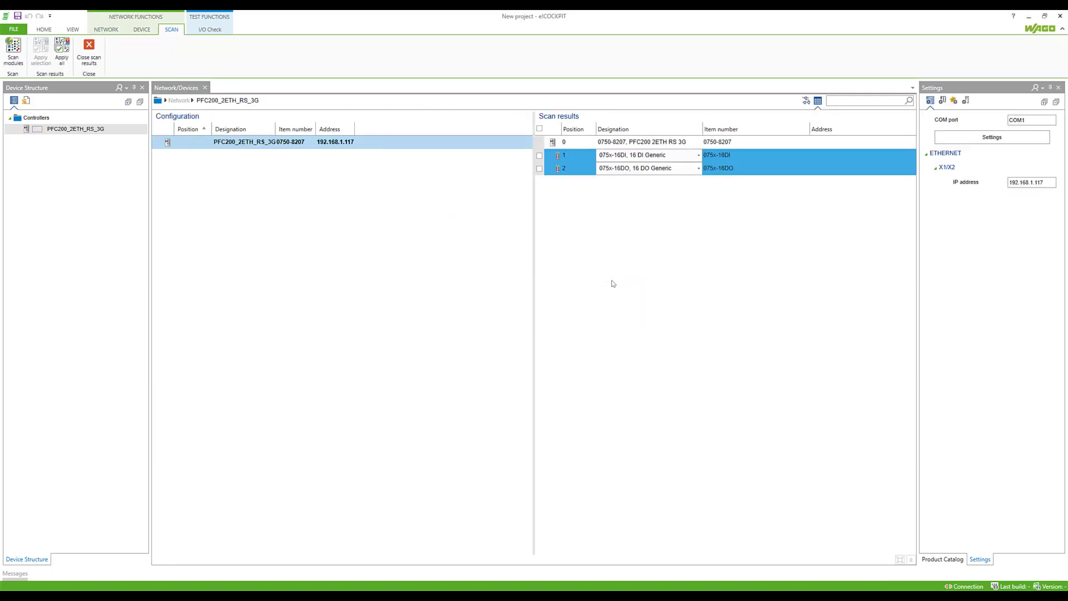
{"action": "left_click", "coordinate": [629, 156]}
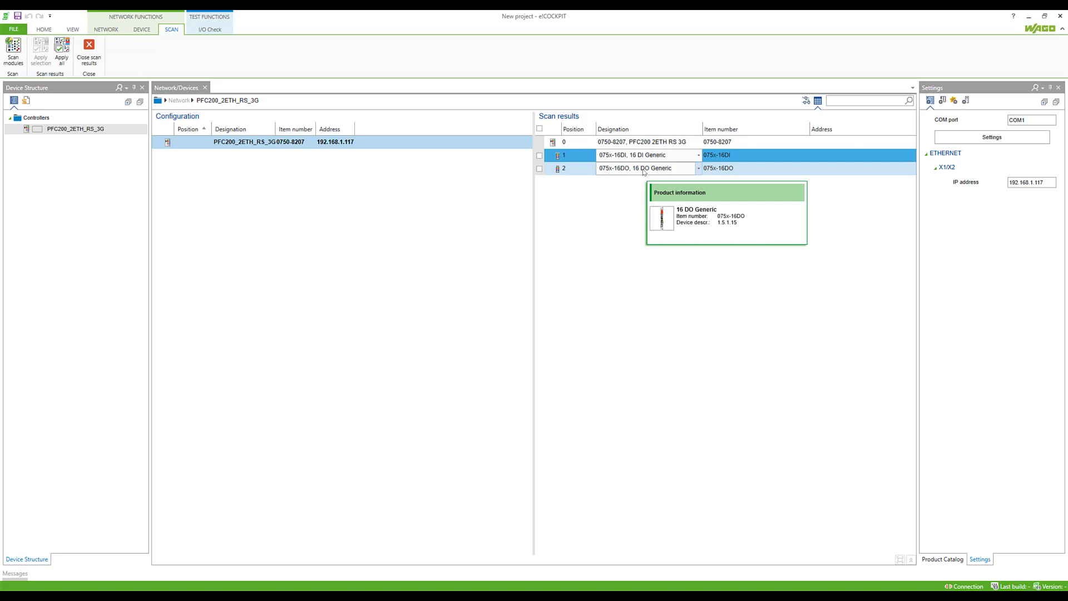
{"action": "left_click", "coordinate": [648, 168]}
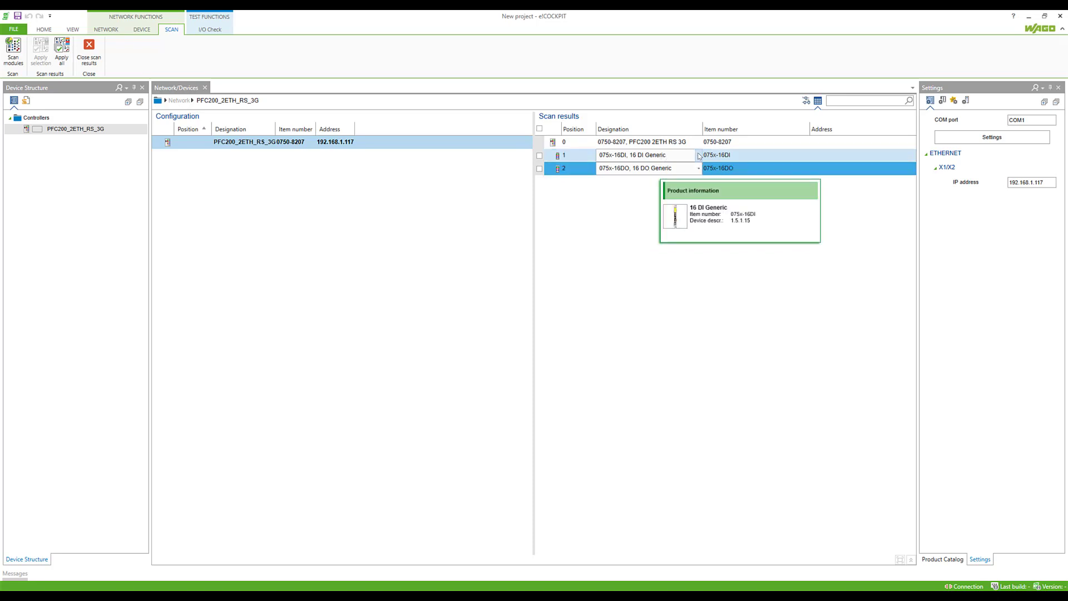
{"action": "left_click", "coordinate": [662, 157]}
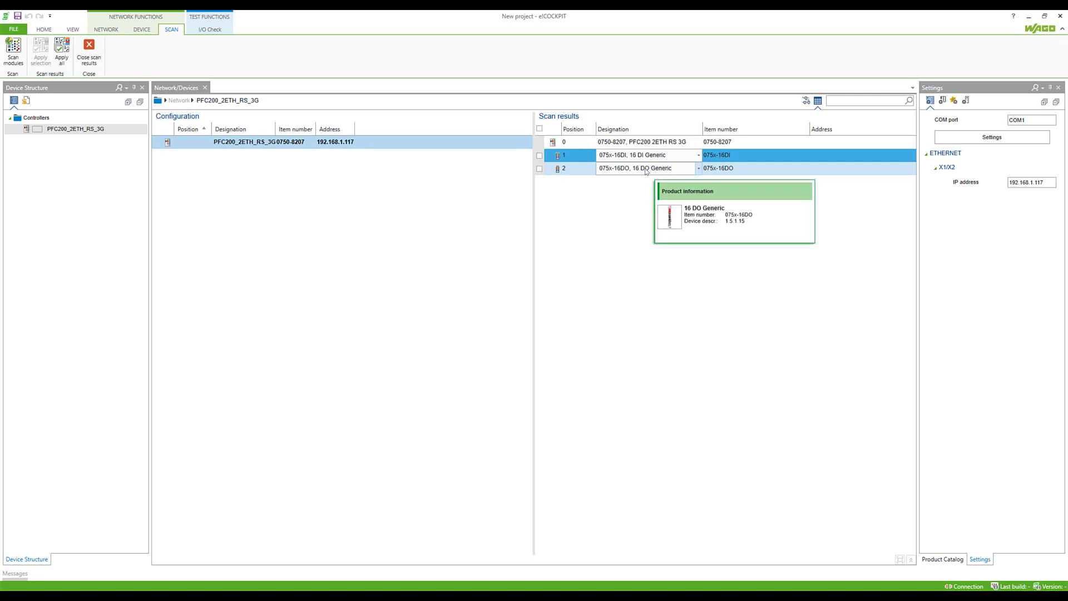
{"action": "left_click", "coordinate": [647, 169], "text": "shift"}
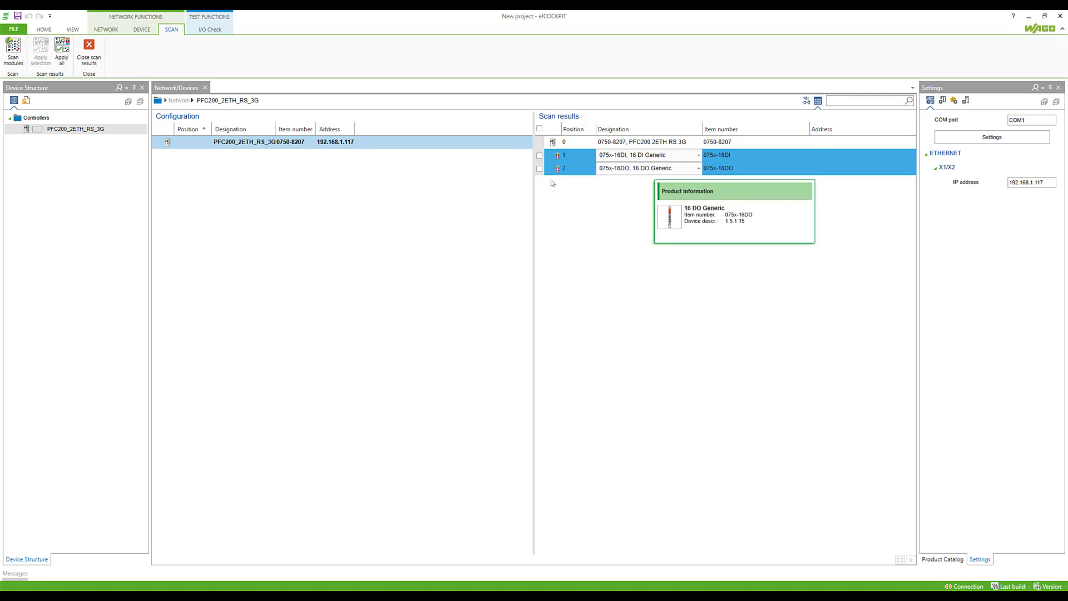
{"action": "left_click", "coordinate": [71, 62]}
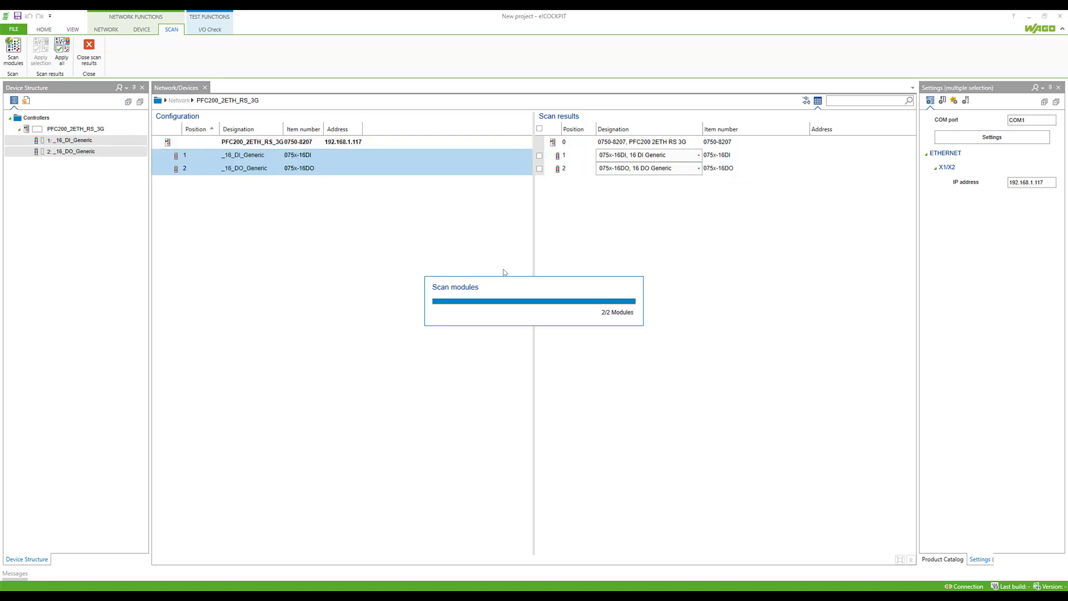
{"action": "left_click", "coordinate": [471, 242]}
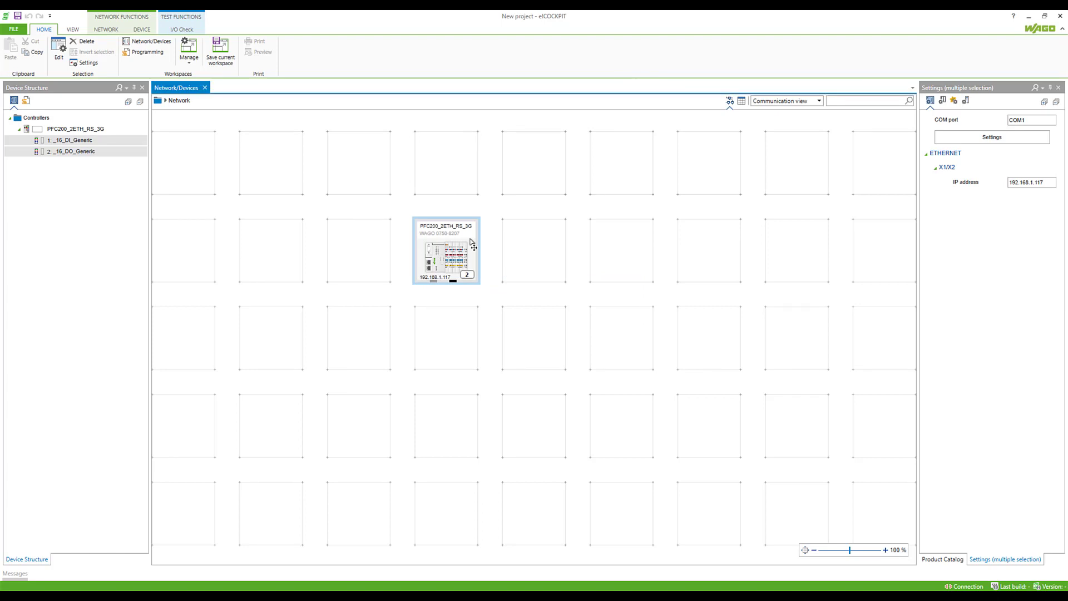
- Open the PFC200 device view and expand the 16 DI module's input channels
{"action": "double_click", "coordinate": [470, 241]}
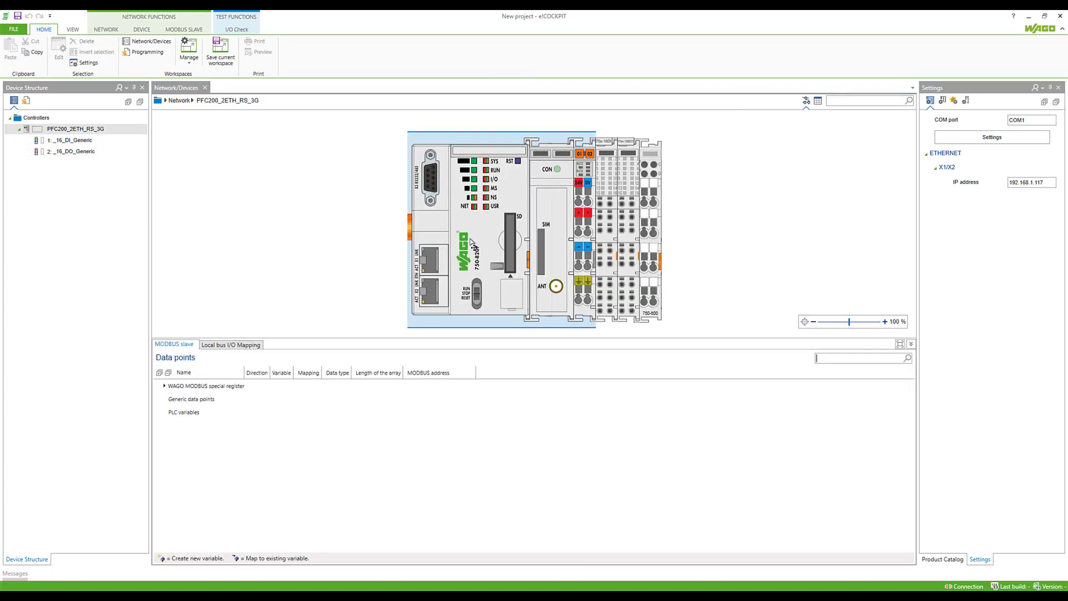
{"action": "left_click", "coordinate": [599, 200]}
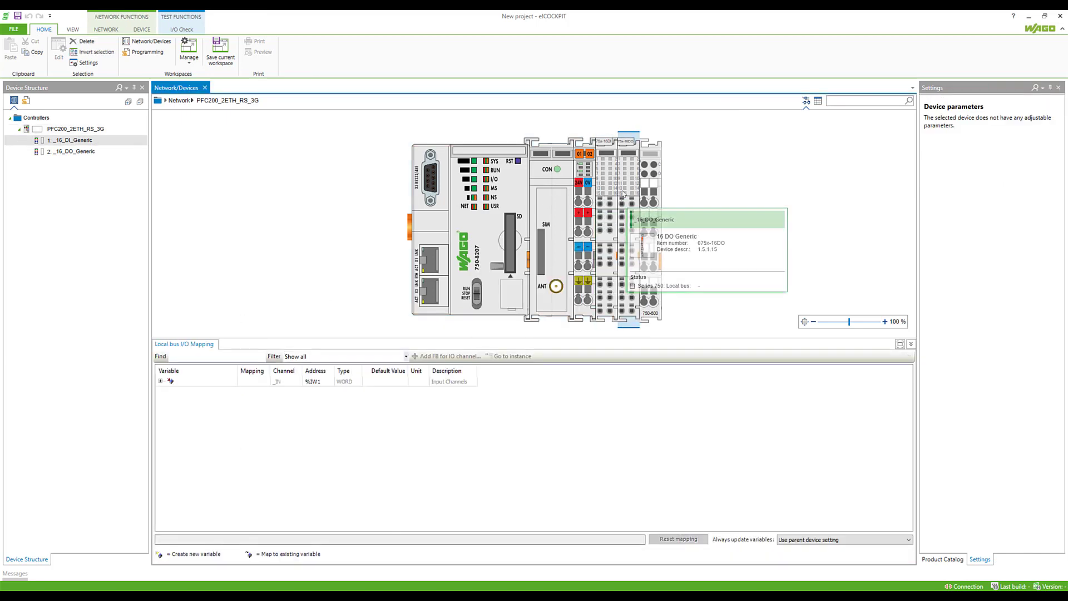
{"action": "left_click", "coordinate": [161, 381]}
- Name inputs %IX2.0–%IX2.3 as xDI1, xDI2, xDI3 and xDI4
{"action": "left_click", "coordinate": [230, 392]}
{"action": "left_click", "coordinate": [225, 392]}
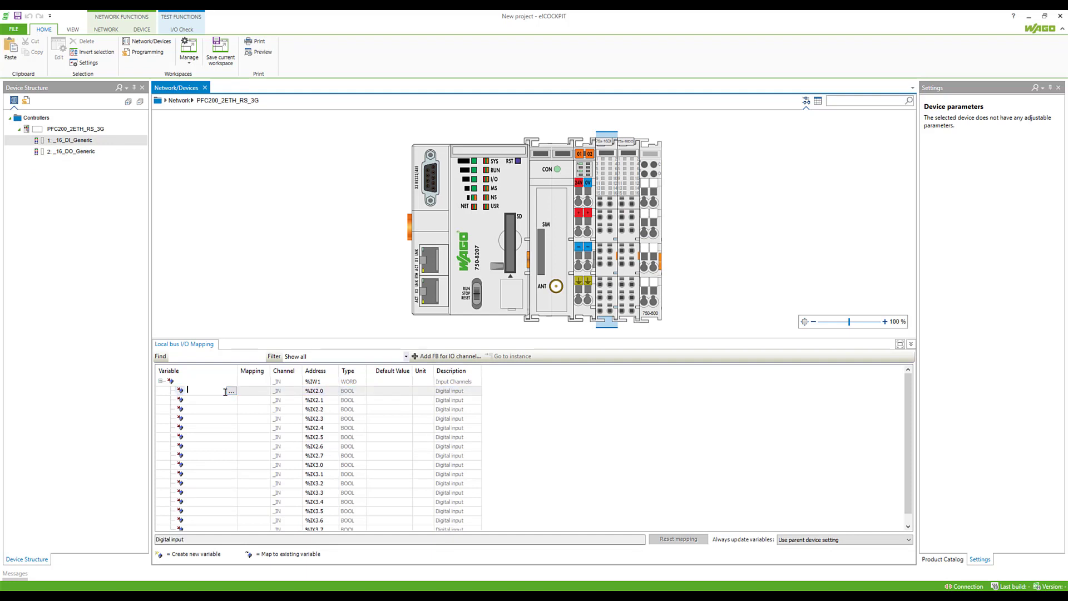
{"action": "type", "text": "xDI"}
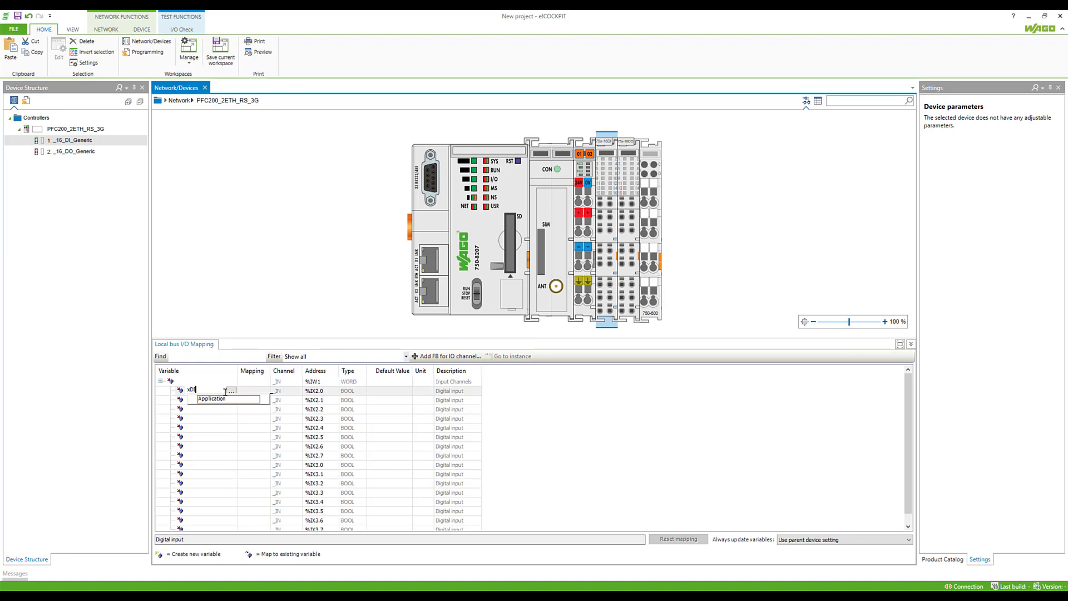
{"action": "type", "text": "1"}
{"action": "key", "text": "Return"}
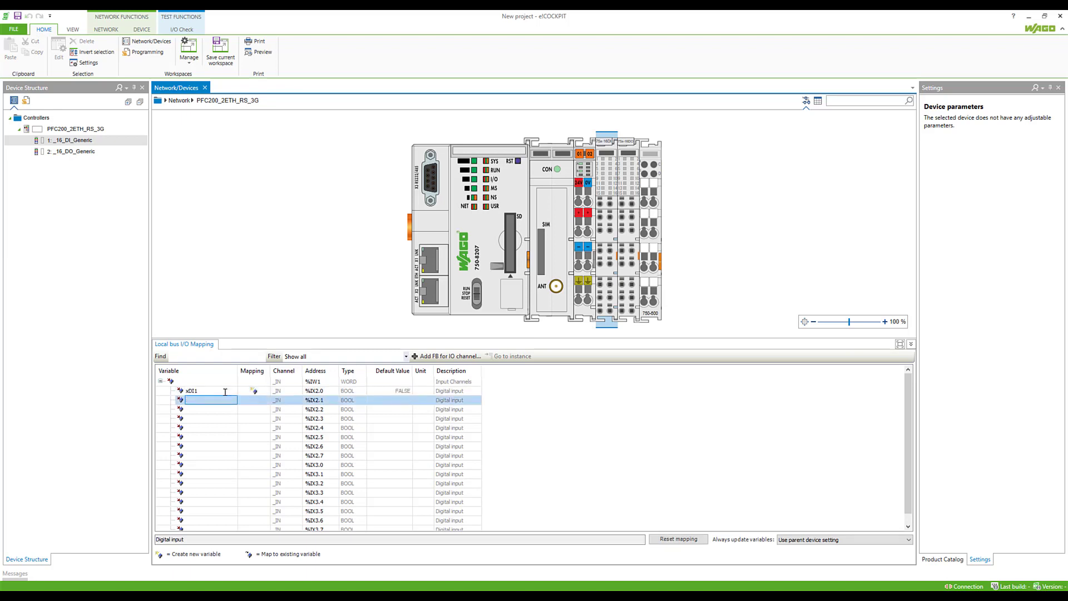
{"action": "type", "text": "xDI2"}
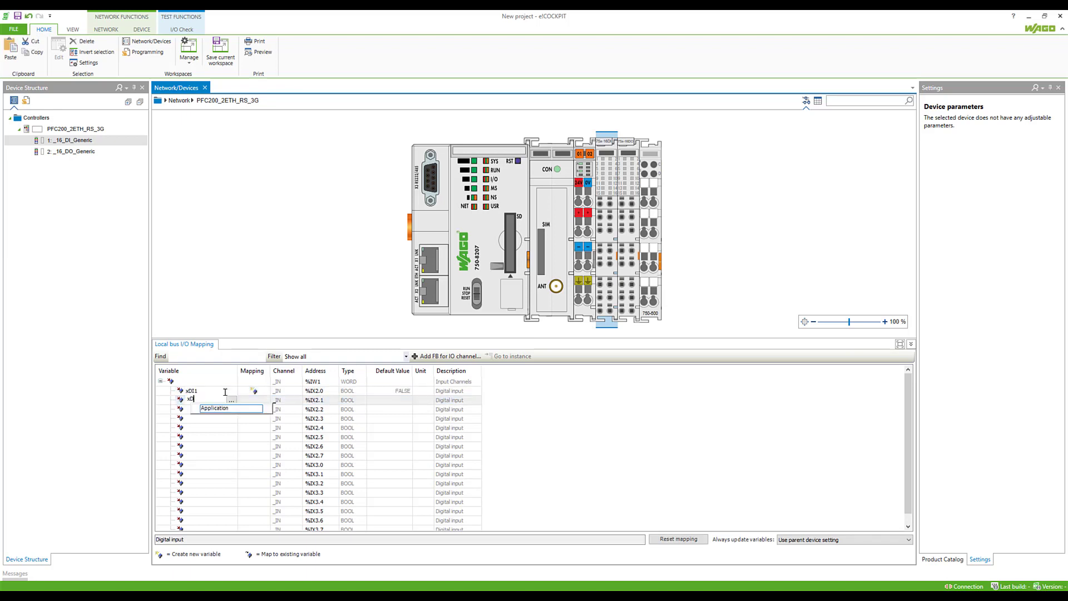
{"action": "key", "text": "Return"}
{"action": "type", "text": "xD"}
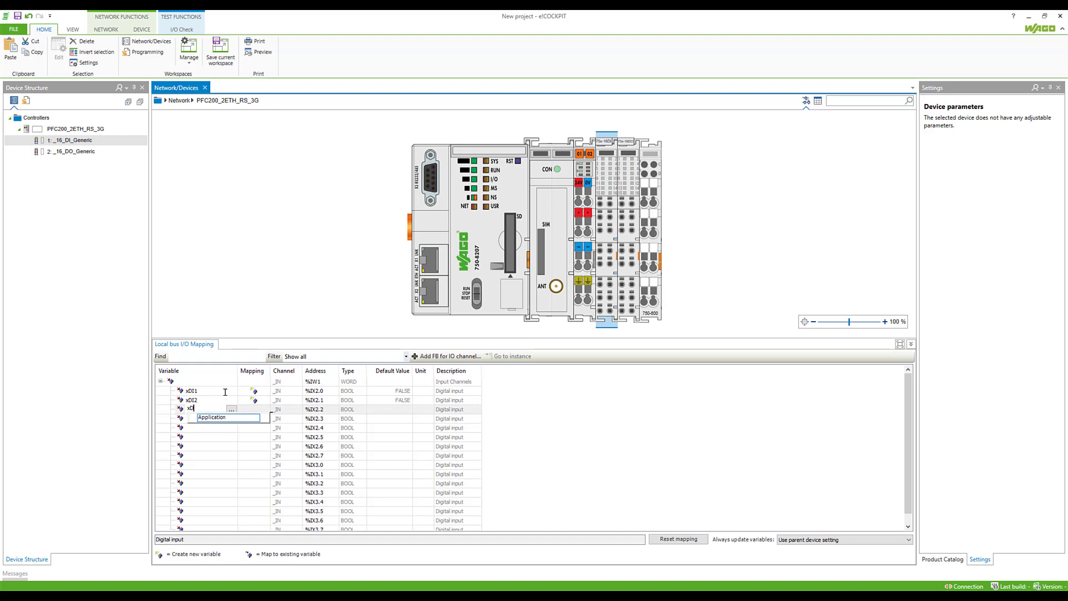
{"action": "type", "text": "I3"}
{"action": "key", "text": "Return"}
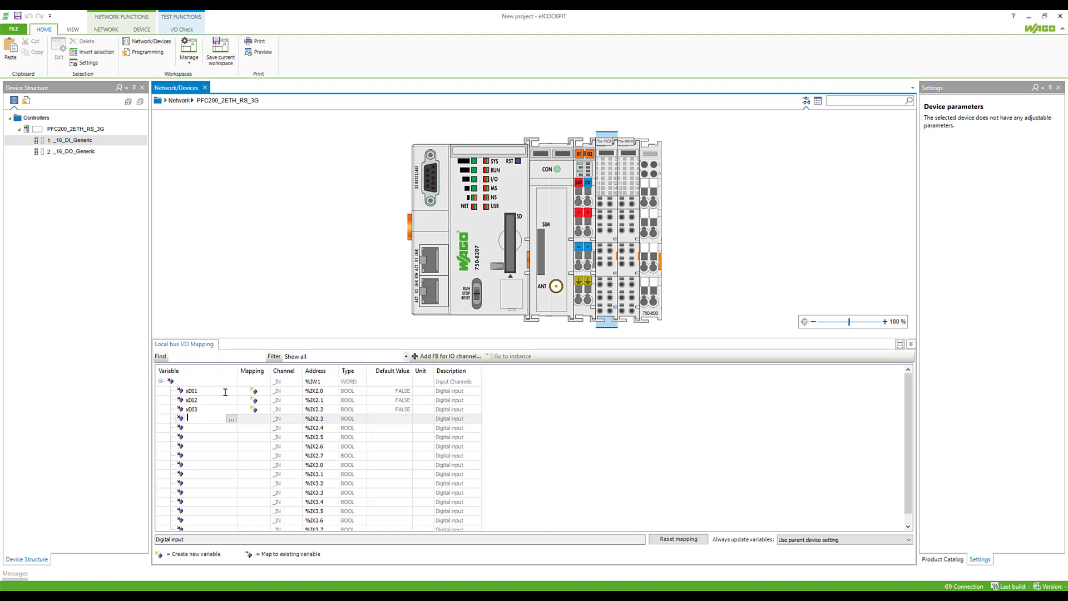
{"action": "type", "text": "x"}
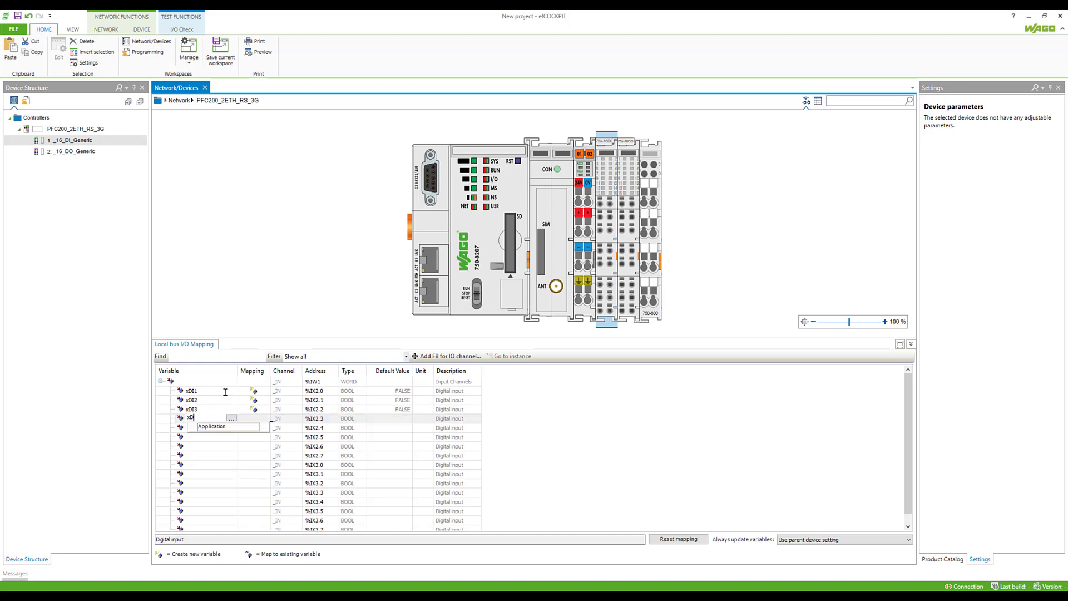
{"action": "type", "text": "DI4"}
{"action": "key", "text": "Return"}
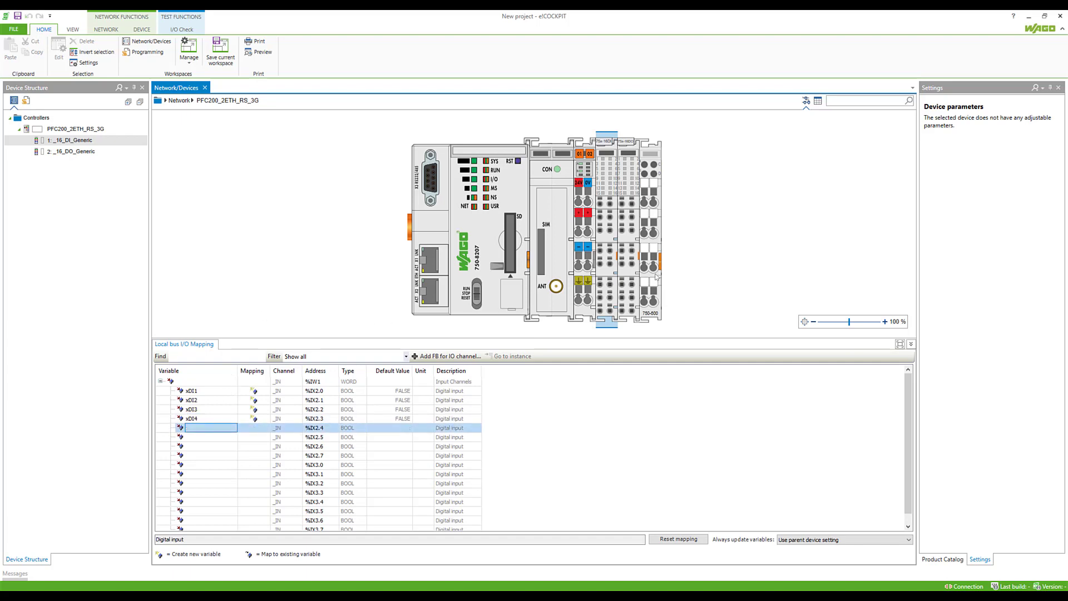
- Expand the 16 DO module's output channels and name %QX0.0–%QX0.3 as xDO1, xDO2, xDO3, xDO4
{"action": "left_click", "coordinate": [629, 234]}
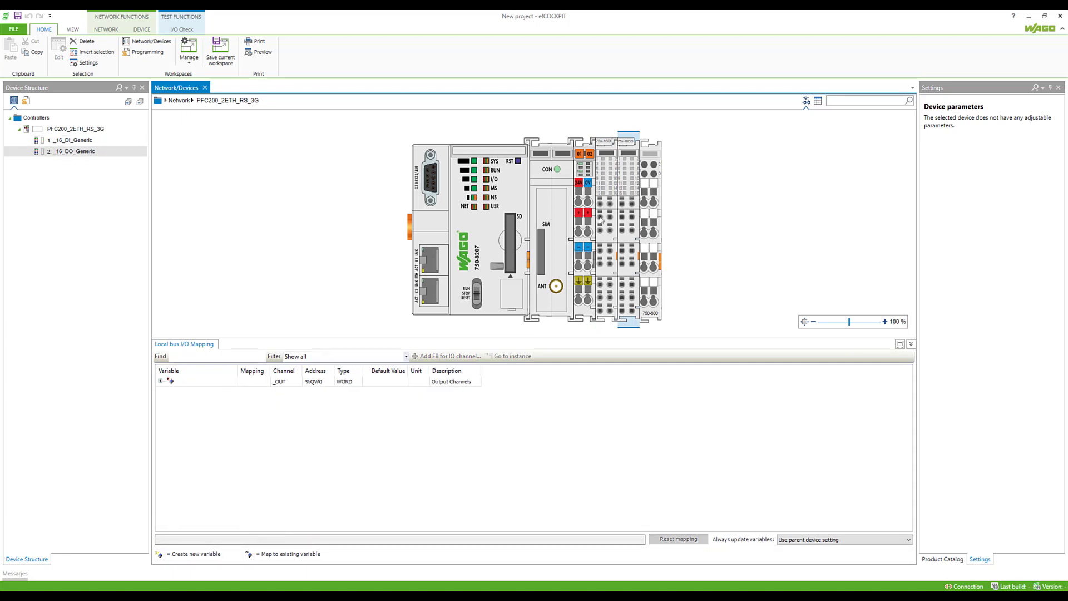
{"action": "left_click", "coordinate": [160, 381]}
{"action": "double_click", "coordinate": [202, 392]}
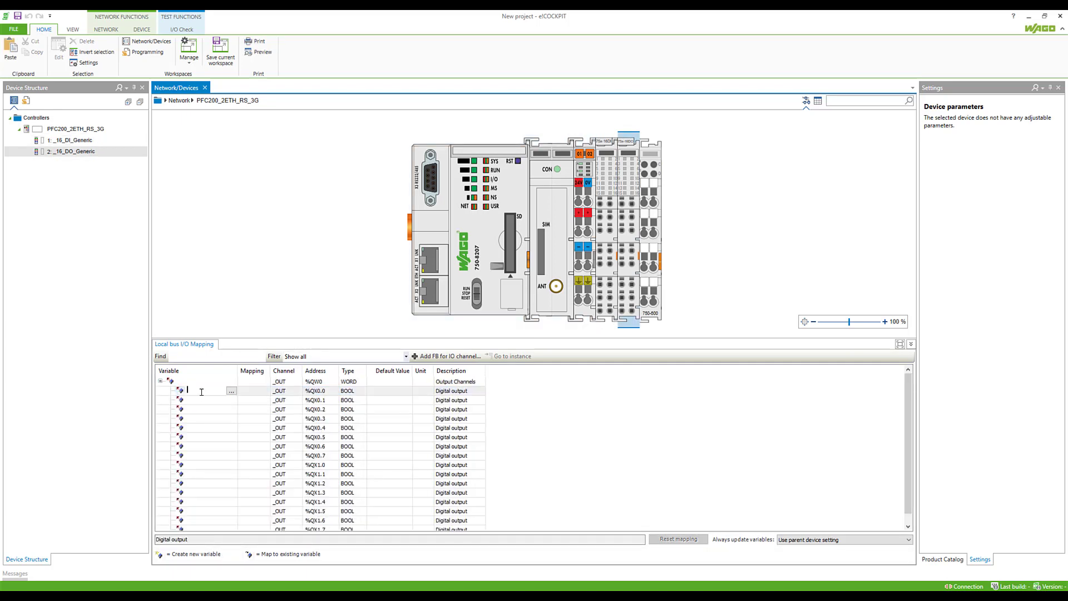
{"action": "type", "text": "xDO"}
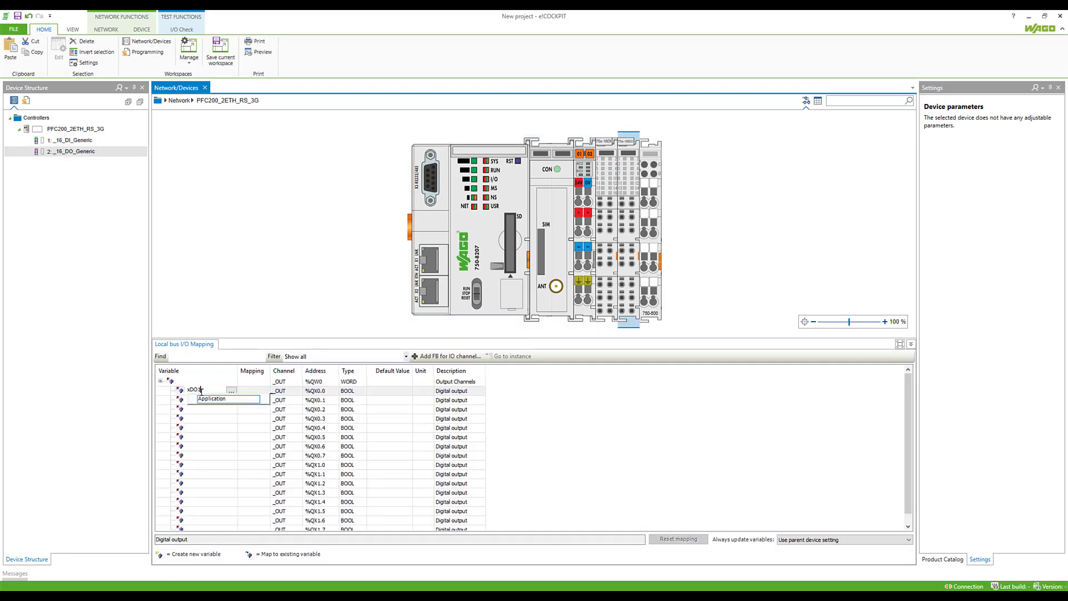
{"action": "type", "text": "1"}
{"action": "key", "text": "Return"}
{"action": "type", "text": "xDO2"}
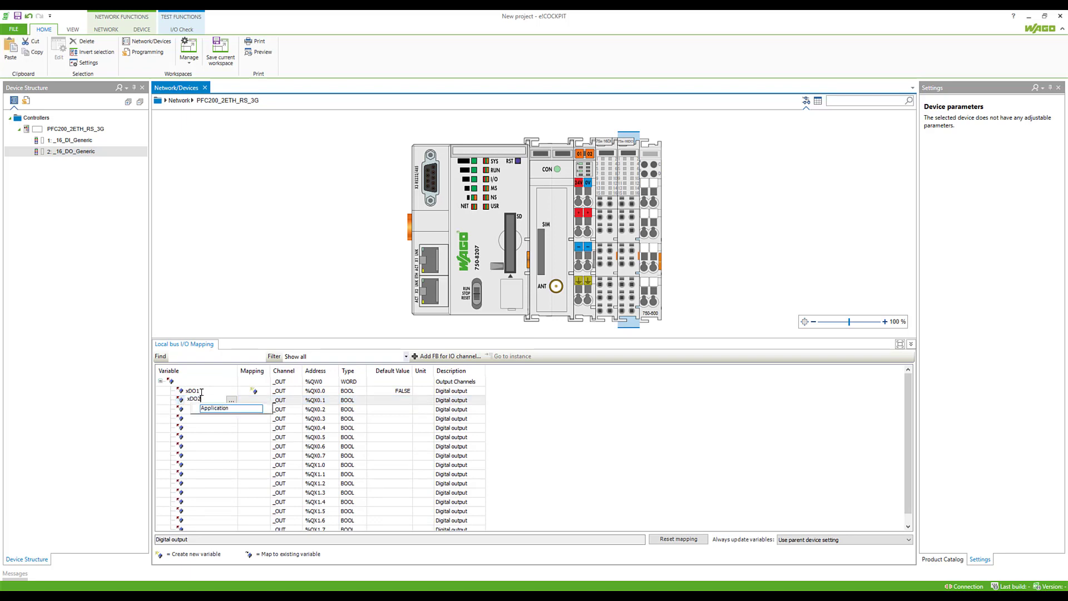
{"action": "key", "text": "Return"}
{"action": "type", "text": "xDO3"}
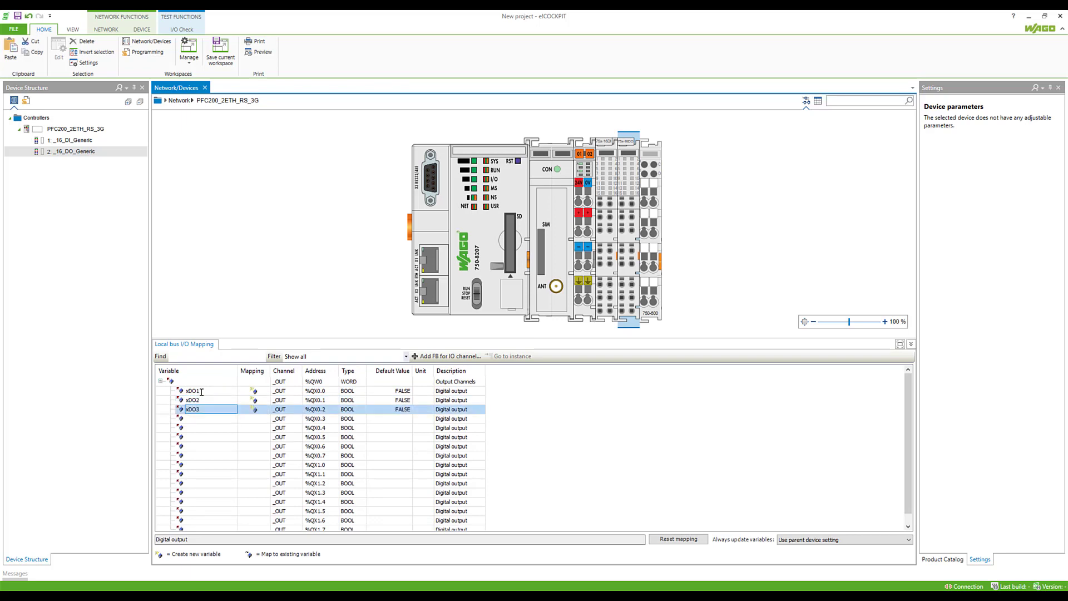
{"action": "key", "text": "Return"}
{"action": "type", "text": "xDO"}
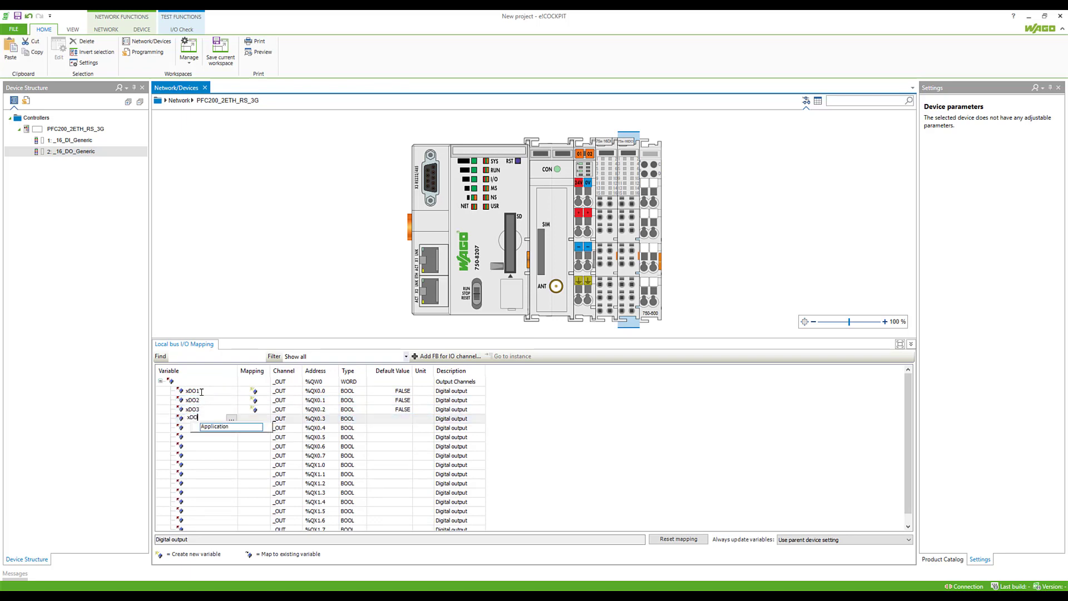
{"action": "type", "text": "4"}
{"action": "key", "text": "Return"}
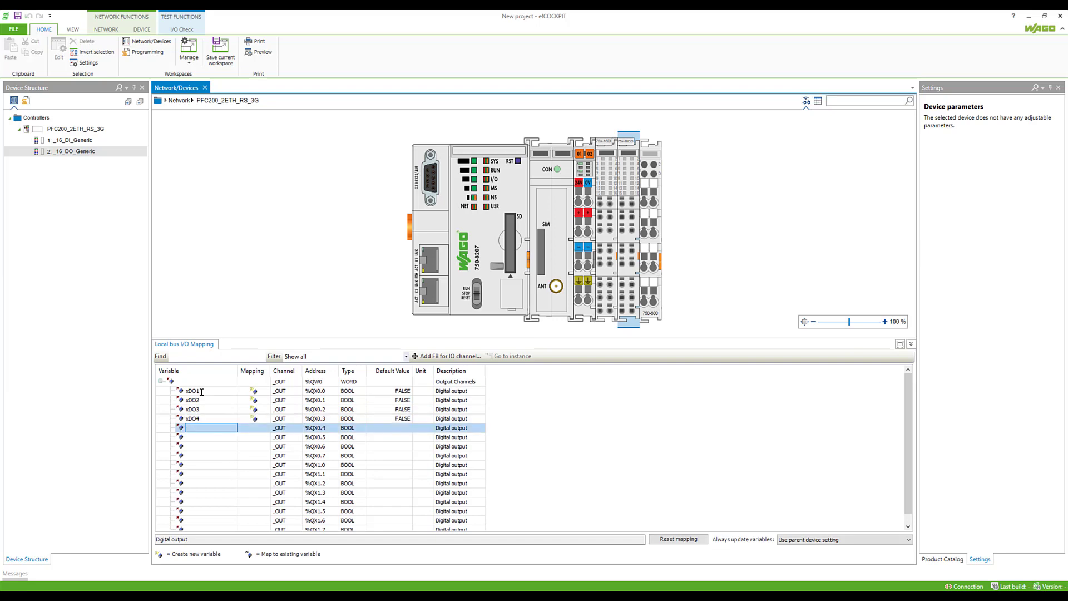
- Back in the network view, search 750-352 and place the FC ETHERNET G3 coupler beside the PFC200
{"action": "left_click", "coordinate": [179, 101]}
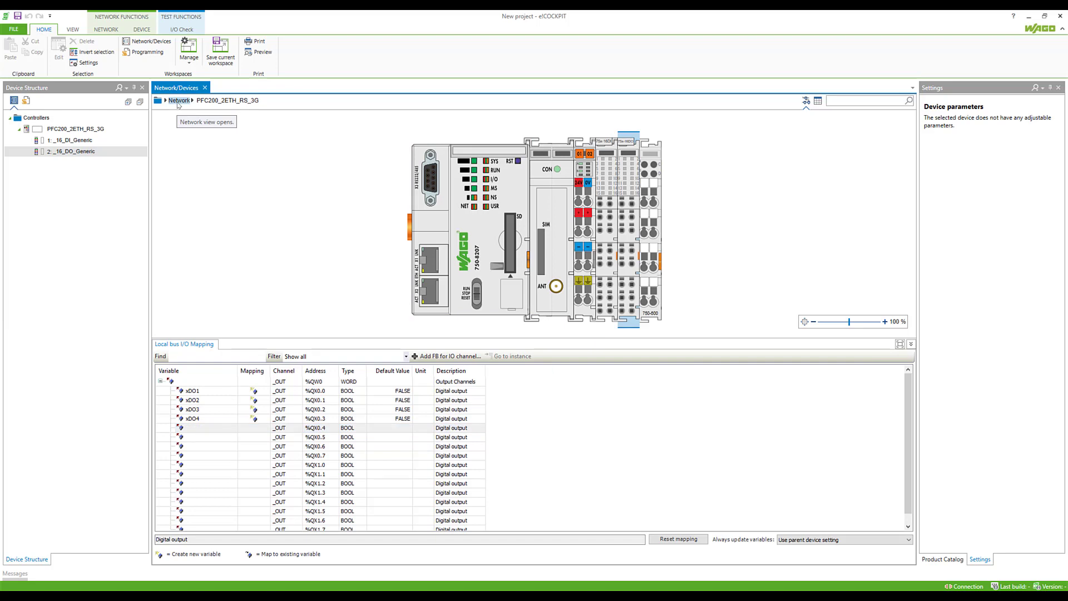
{"action": "left_click", "coordinate": [945, 558]}
{"action": "left_click", "coordinate": [959, 101]}
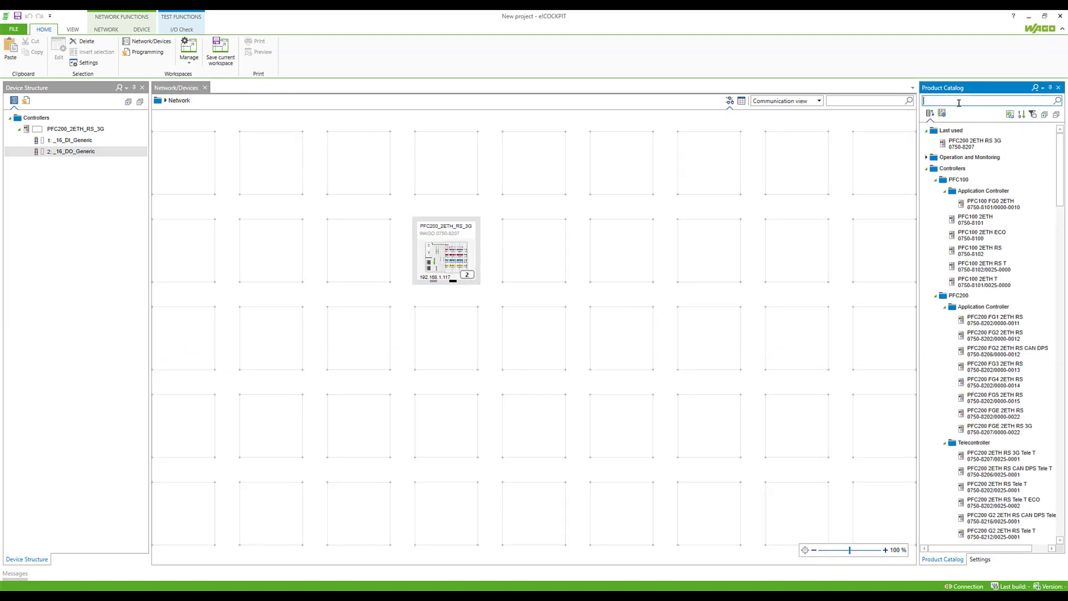
{"action": "type", "text": "750-3"}
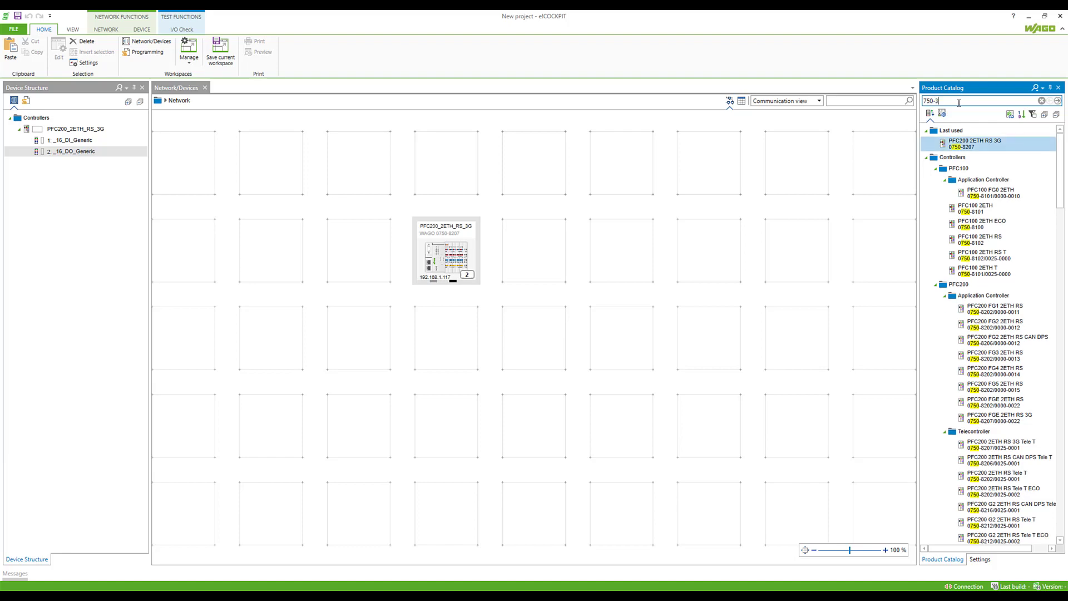
{"action": "type", "text": "52"}
{"action": "left_click_drag", "start_coordinate": [1002, 166], "coordinate": [552, 236]}
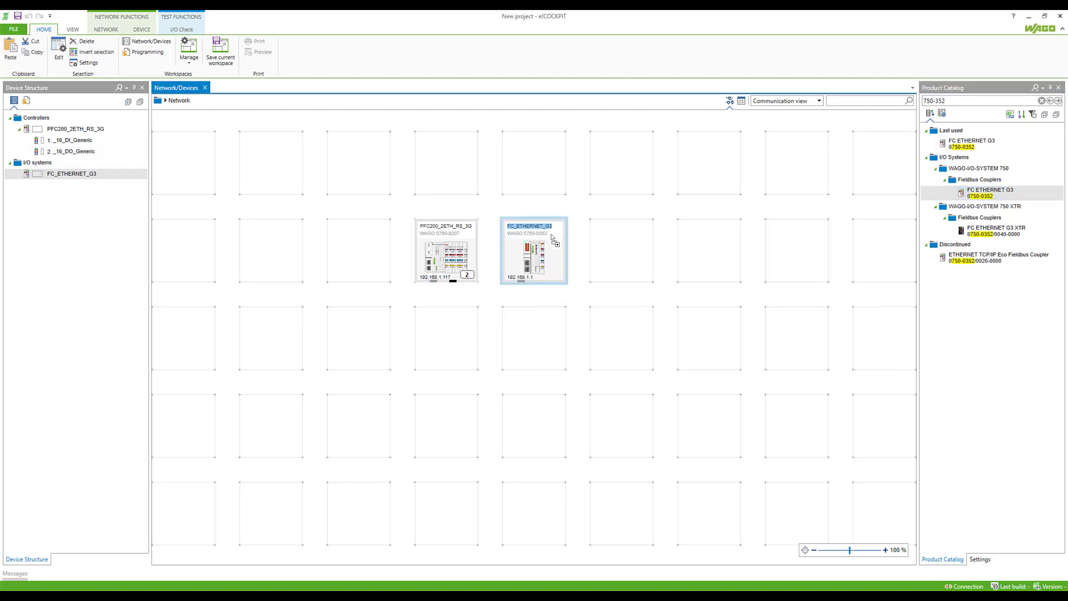
- Link the PFC200's Ethernet port to the coupler and set the coupler's IP to 192.168.1.151
{"action": "left_click_drag", "start_coordinate": [434, 281], "coordinate": [529, 291]}
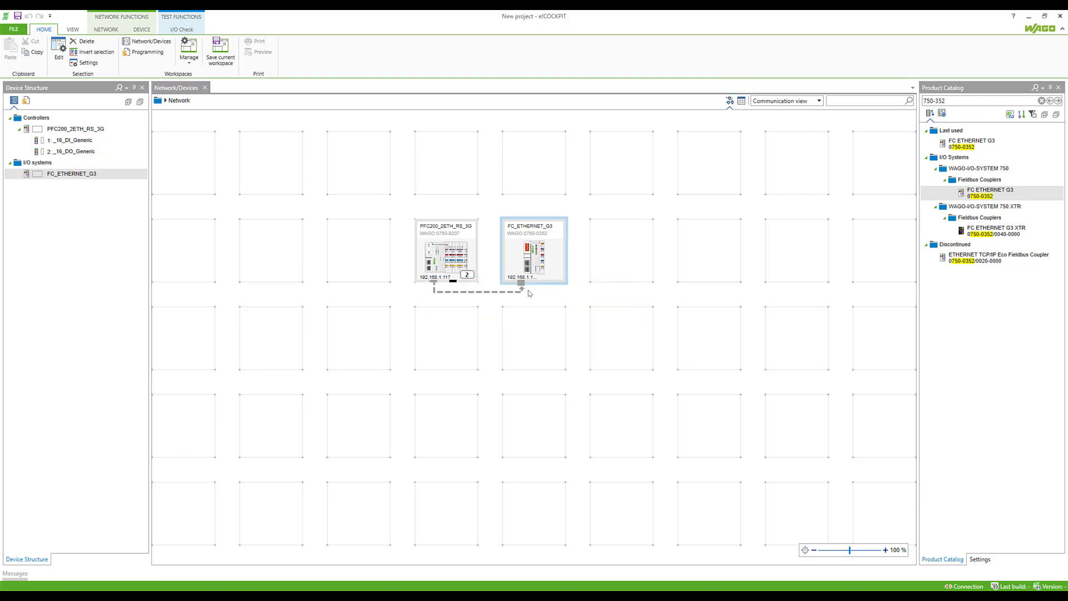
{"action": "left_click", "coordinate": [552, 266]}
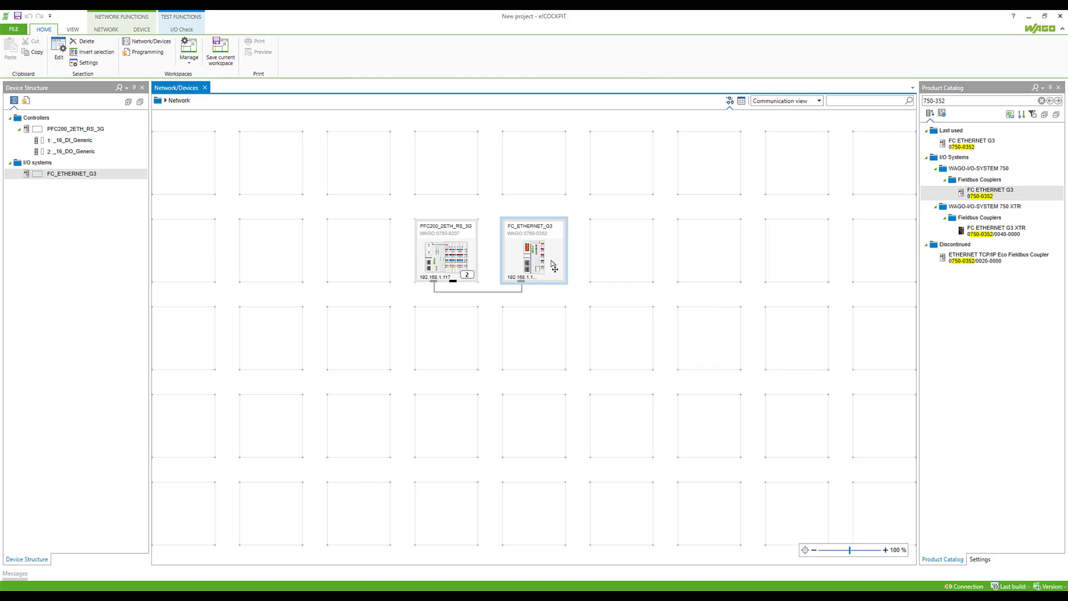
{"action": "left_click", "coordinate": [973, 559]}
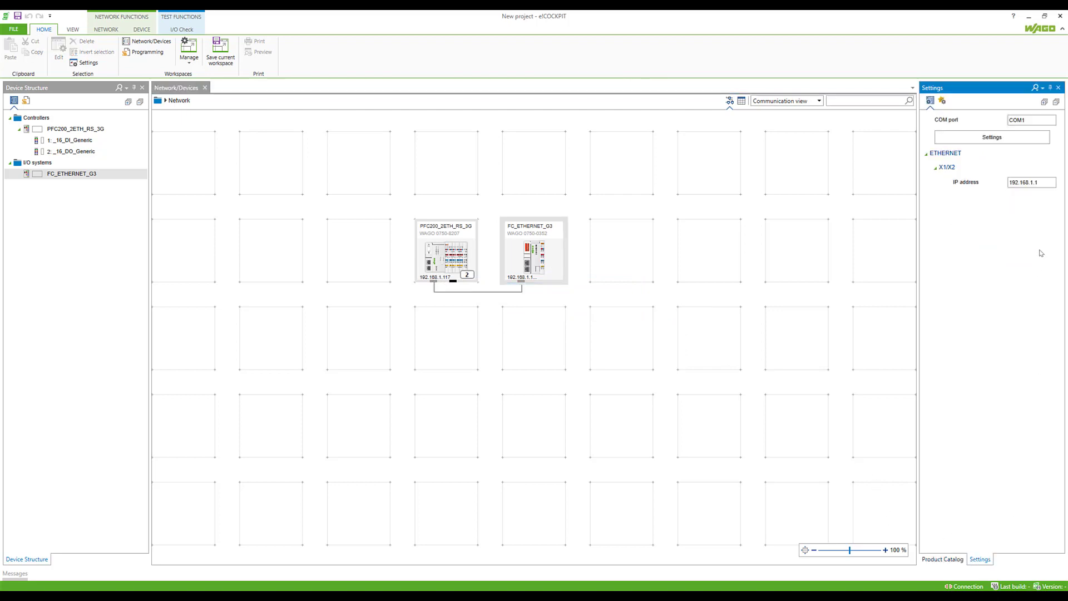
{"action": "left_click", "coordinate": [1043, 187]}
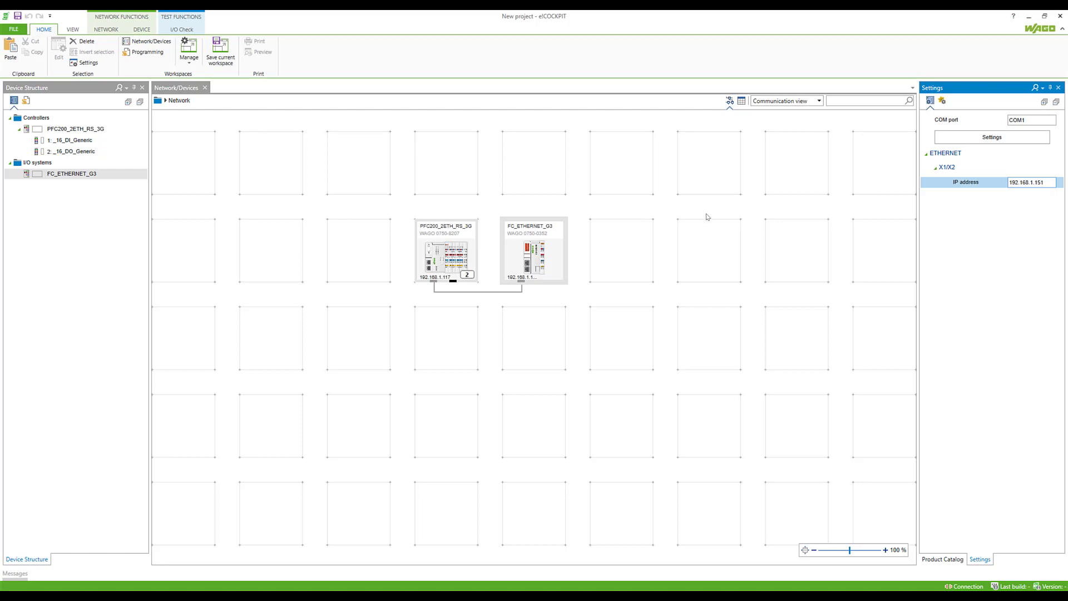
- Confirm the coupler's IP, scan it, and apply the 8DI, 8DO, DALI Multi-Master and 3-PHASE POM modules
{"action": "left_click", "coordinate": [574, 262]}
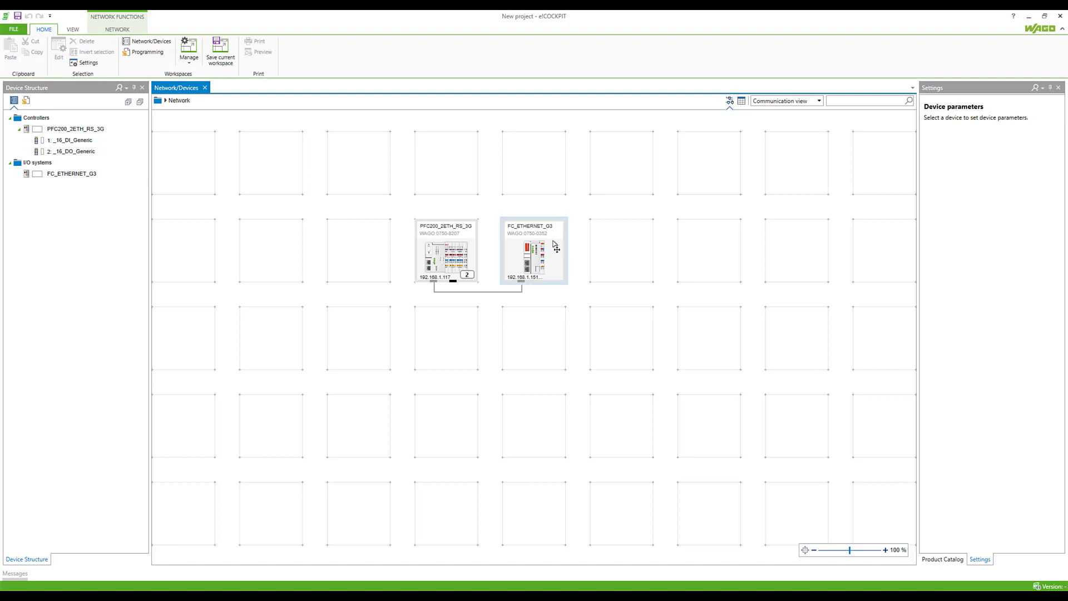
{"action": "left_click", "coordinate": [556, 245]}
{"action": "left_click", "coordinate": [700, 268]}
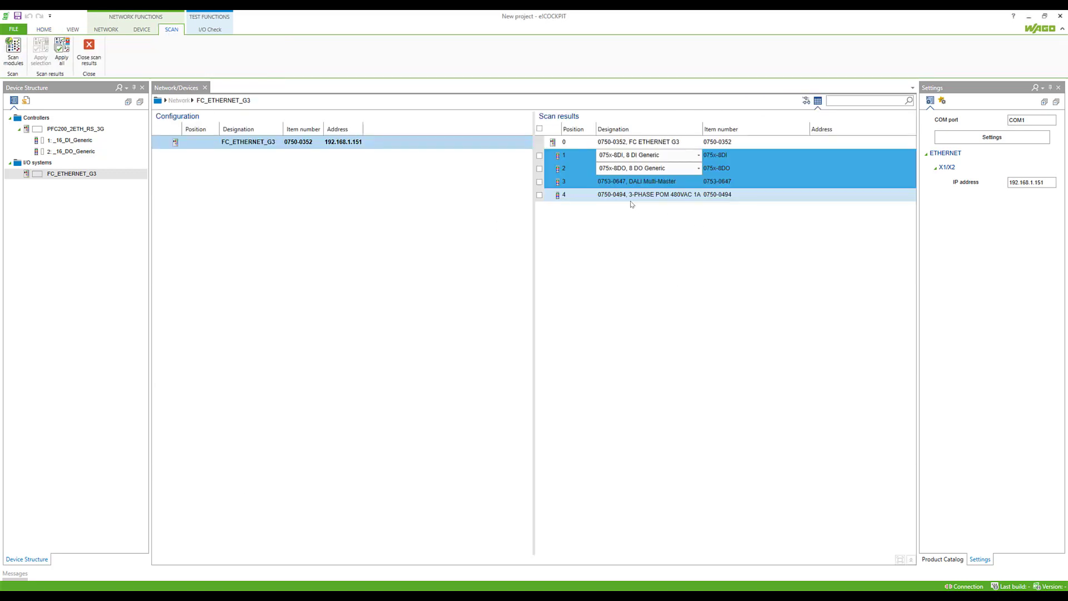
{"action": "mouse_move", "coordinate": [634, 184]}
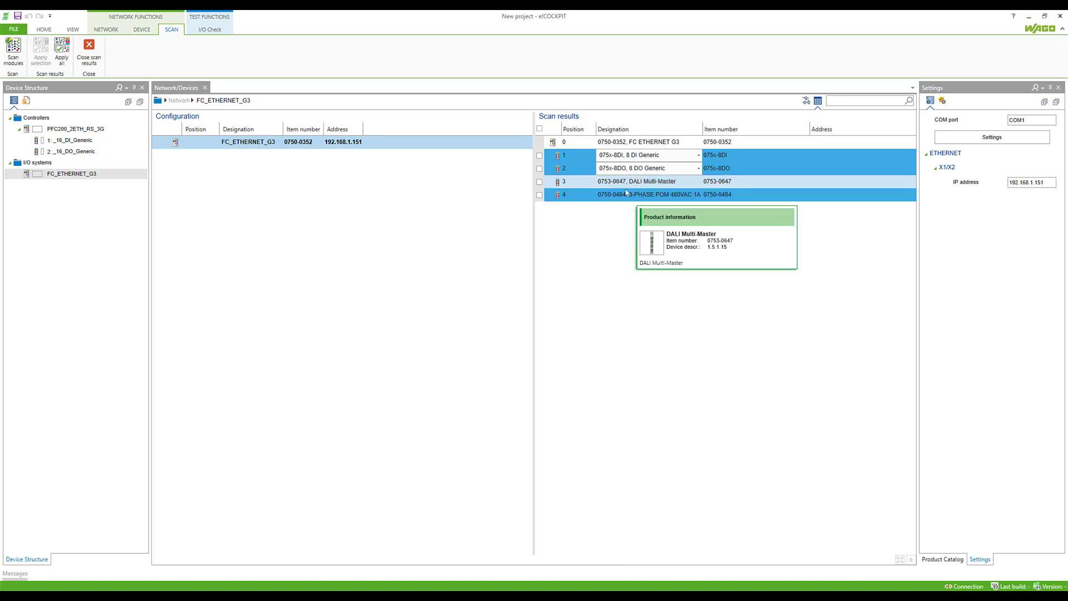
{"action": "left_click", "coordinate": [574, 195], "text": "ctrl"}
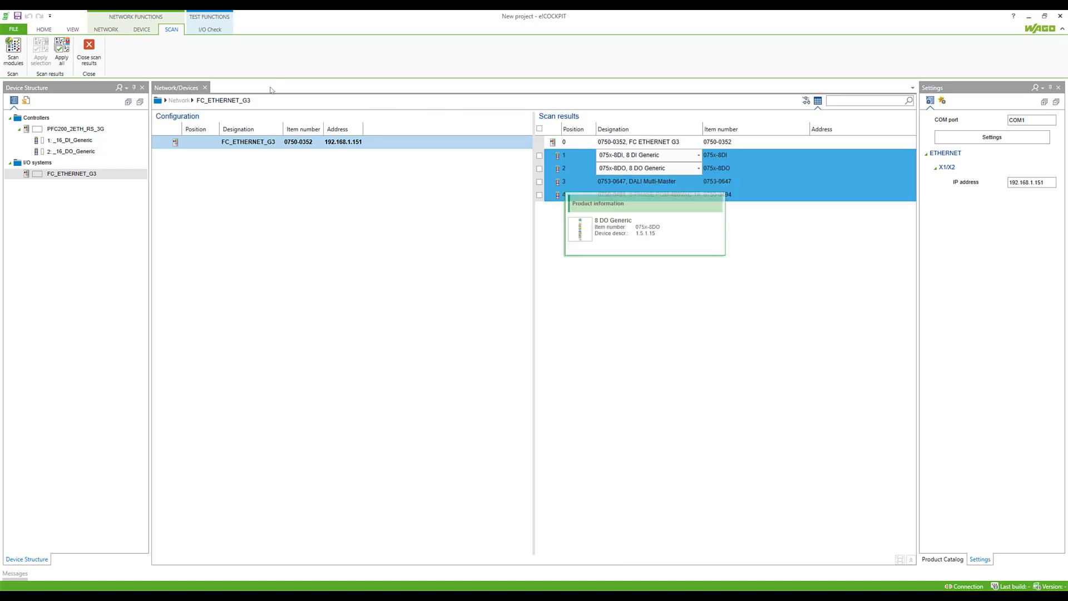
{"action": "left_click", "coordinate": [61, 51]}
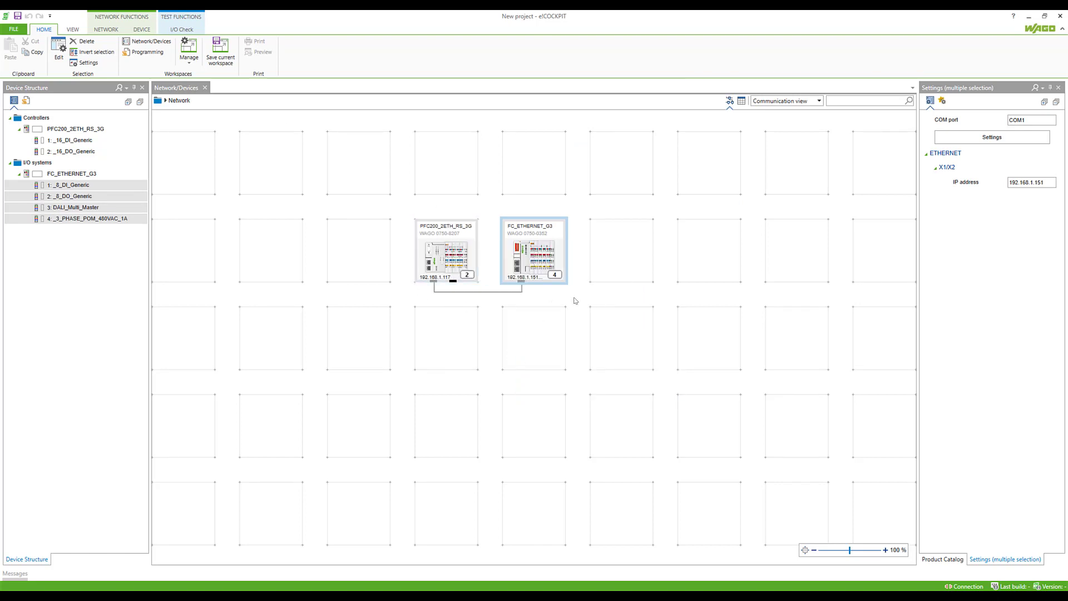
{"action": "left_click", "coordinate": [523, 288]}
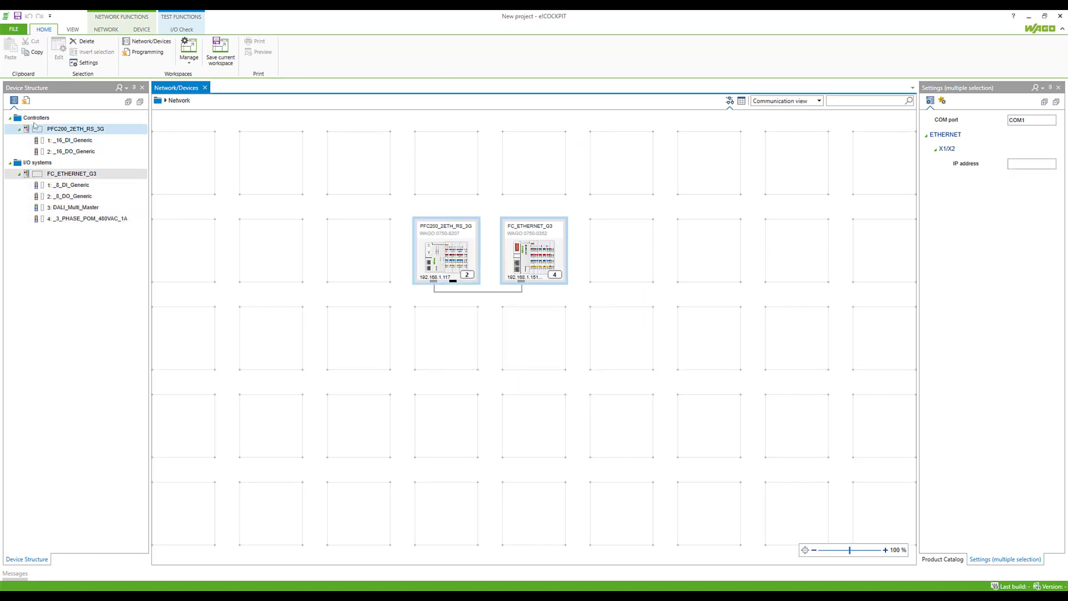
{"action": "left_click", "coordinate": [26, 101]}
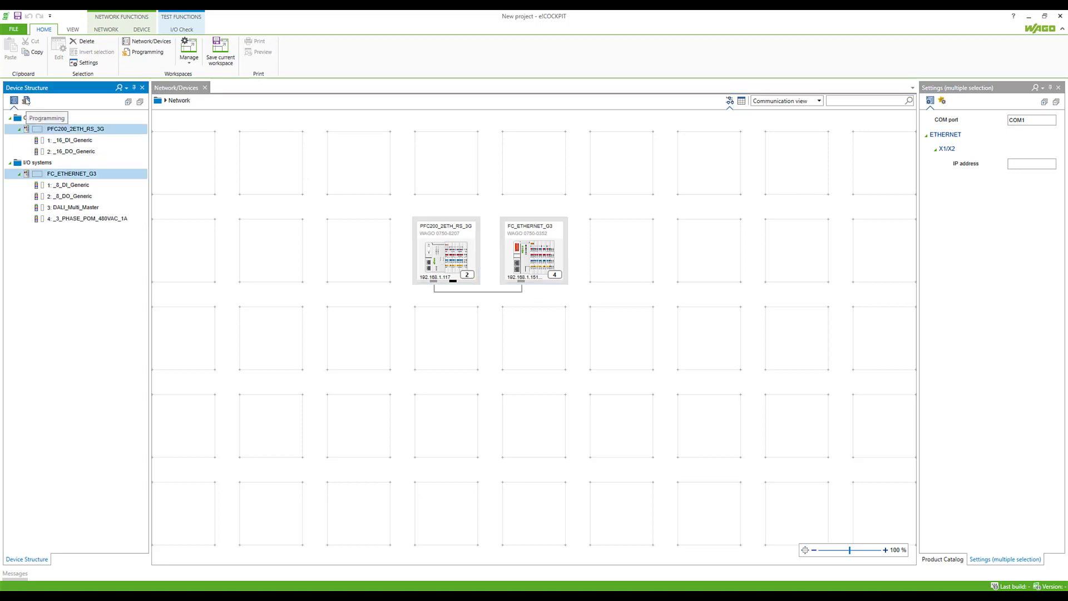
- Open PLC_PRG, enter iCount := iCount + 1; and auto-declare iCount as INT
{"action": "left_click", "coordinate": [62, 163]}
{"action": "double_click", "coordinate": [61, 164]}
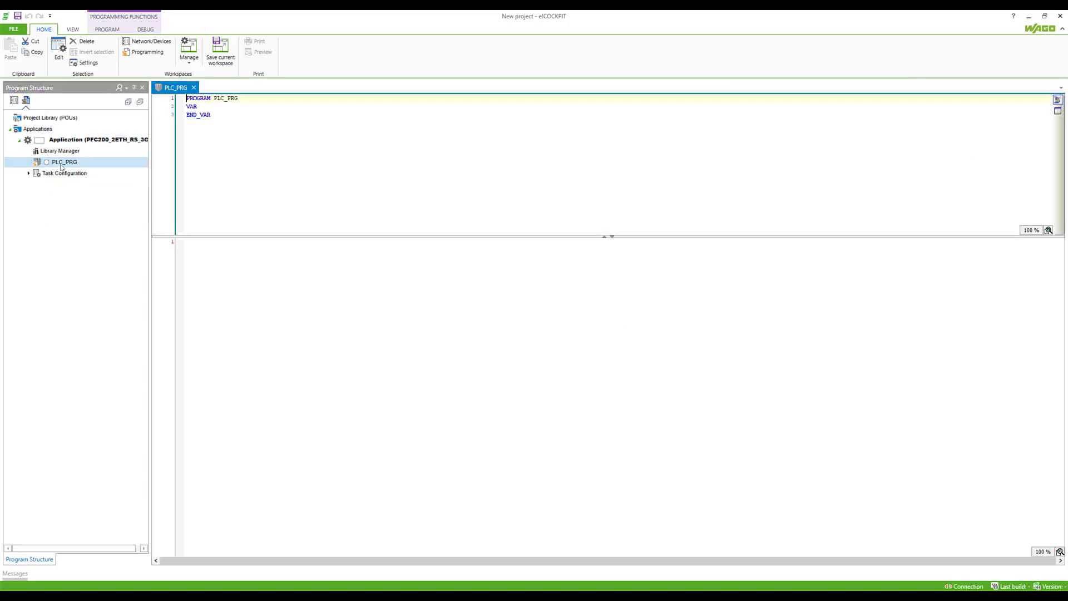
{"action": "left_click_drag", "start_coordinate": [200, 237], "coordinate": [212, 167]}
{"action": "left_click", "coordinate": [210, 184]}
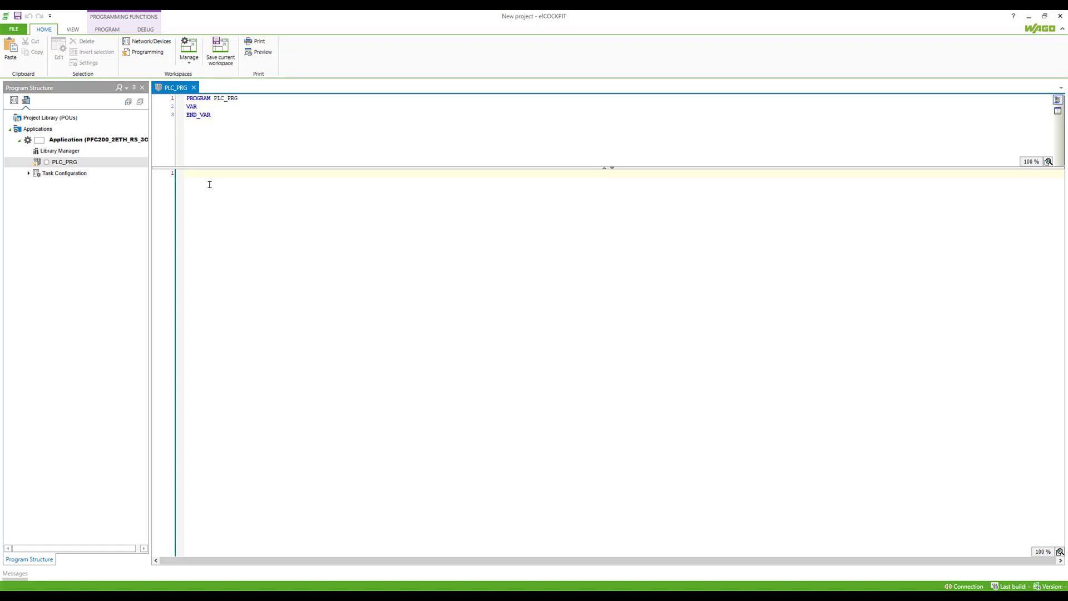
{"action": "type", "text": "iCount"}
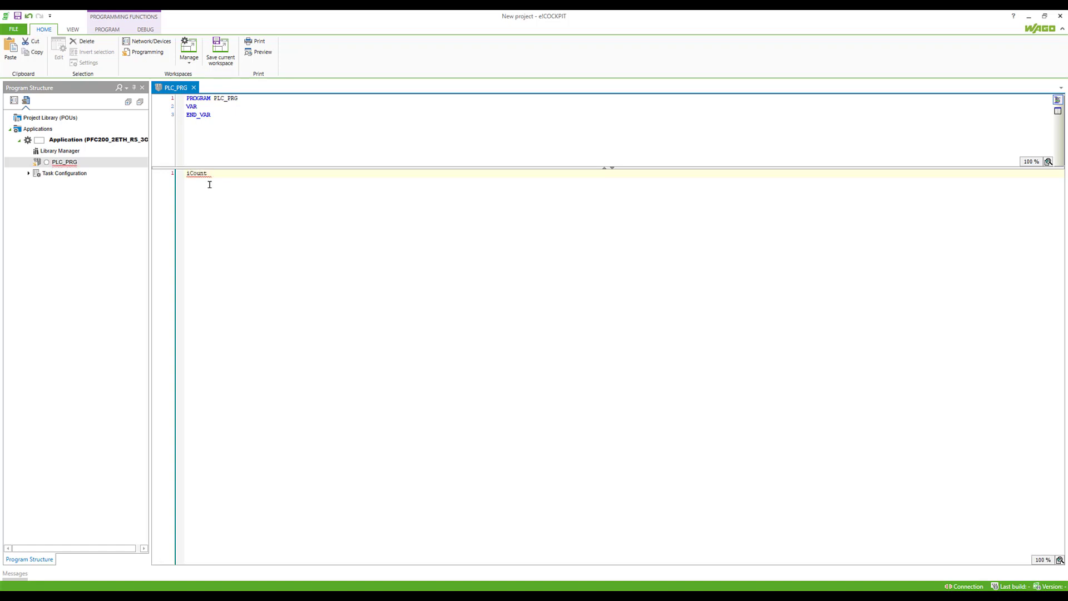
{"action": "type", "text": " := 1"}
{"action": "type", "text": "Count "}
{"action": "type", "text": "+ 1;"}
{"action": "key", "text": "Return"}
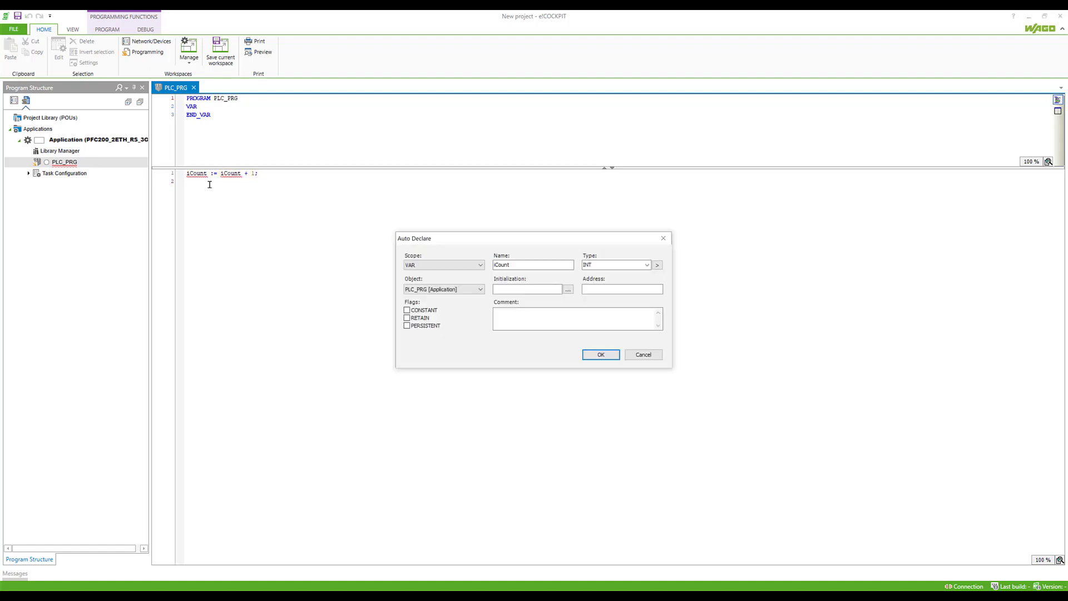
{"action": "left_click", "coordinate": [601, 355]}
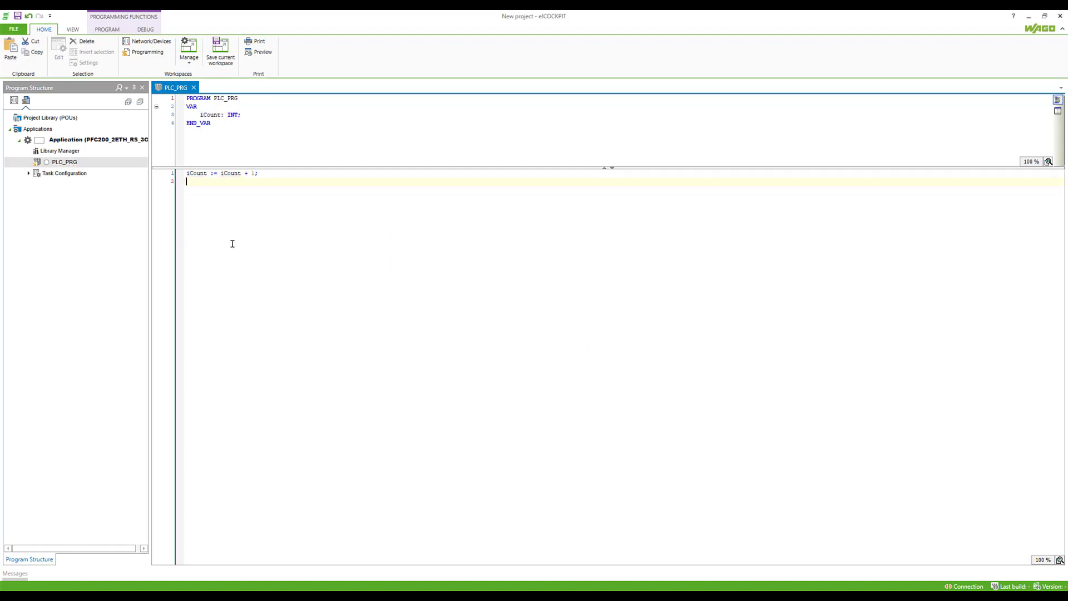
- Connect to the PFC200 and log in with the device username and password
{"action": "left_click", "coordinate": [113, 31]}
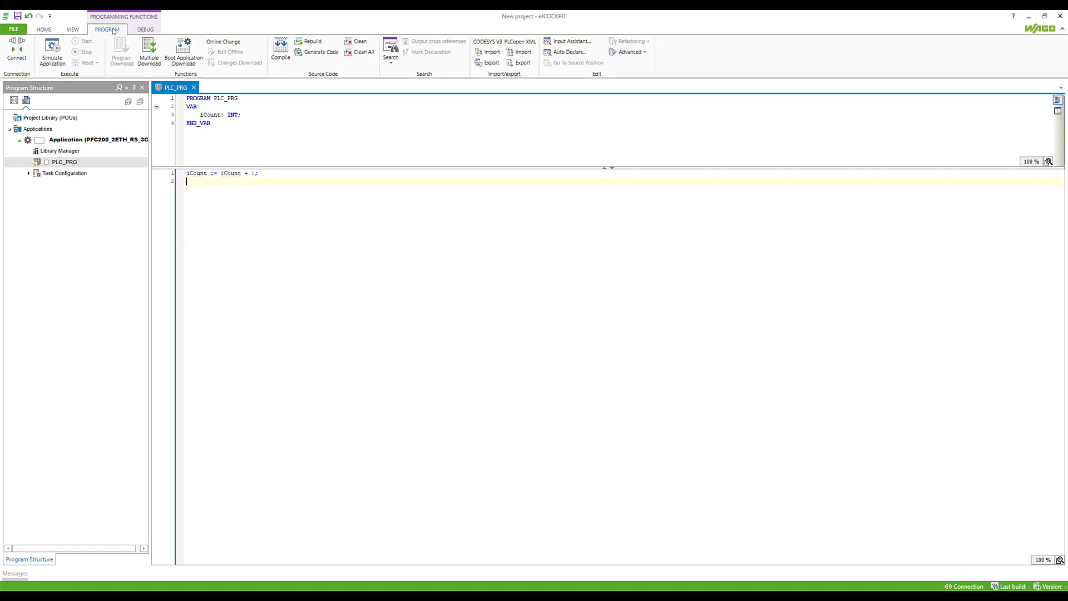
{"action": "left_click", "coordinate": [18, 50]}
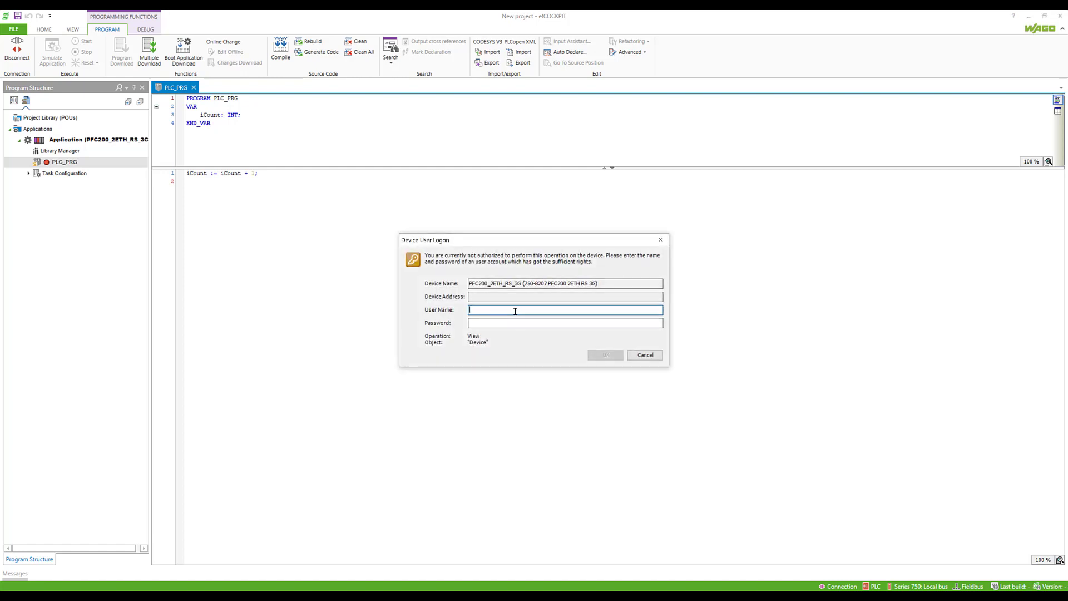
{"action": "type", "text": "admin"}
{"action": "key", "text": "Tab"}
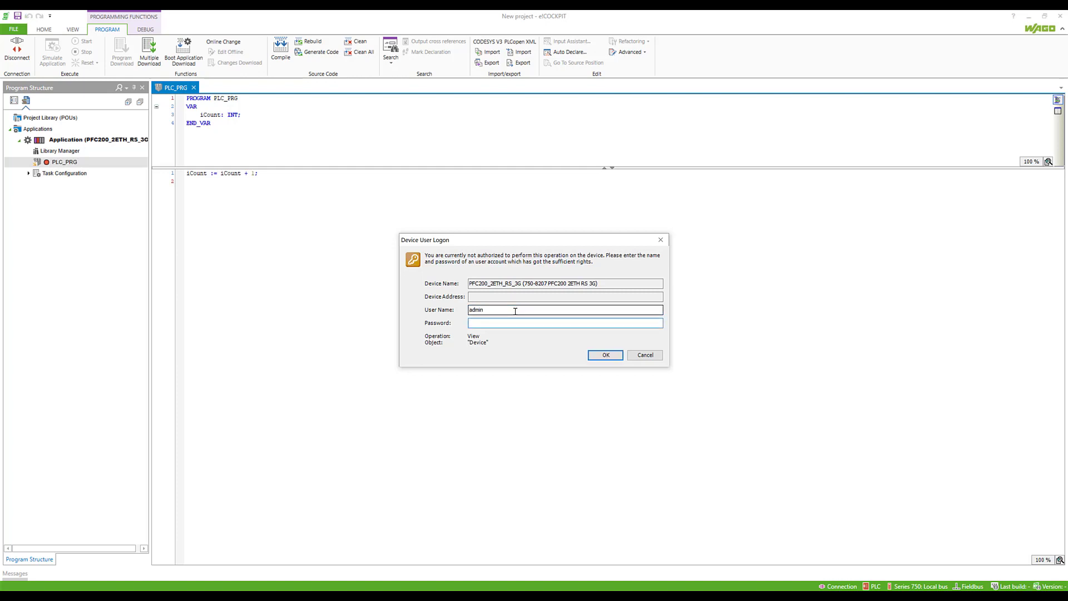
{"action": "type", "text": "wago"}
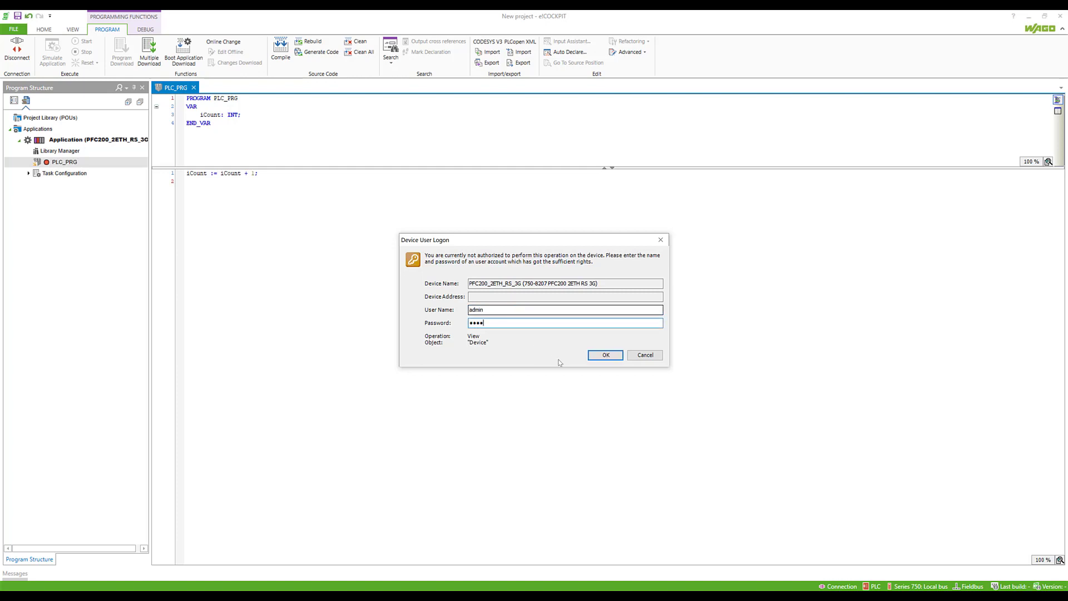
{"action": "left_click", "coordinate": [604, 355]}
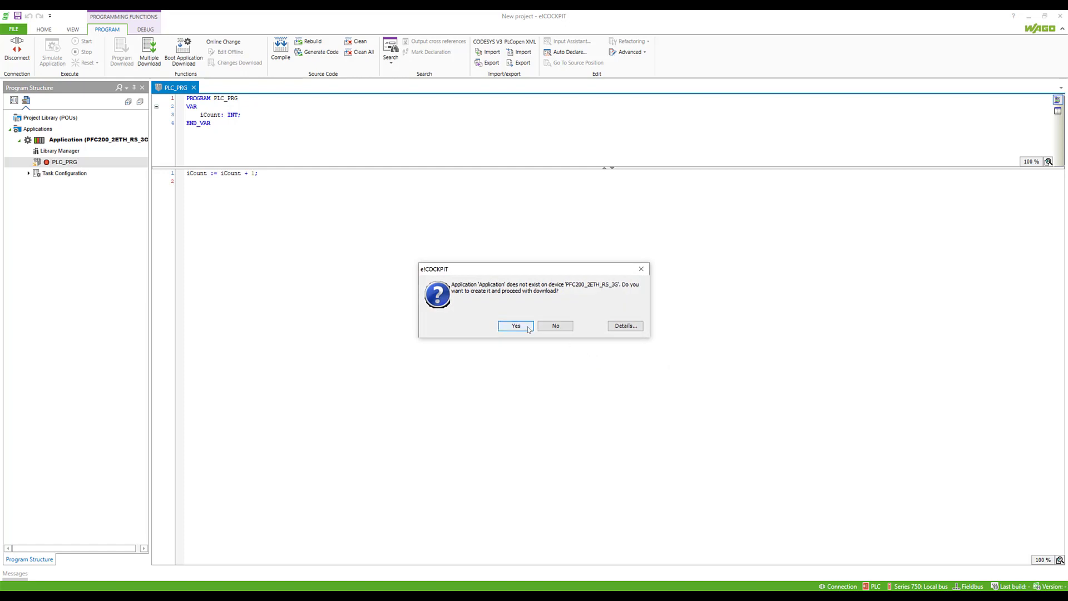
- Create and download the application to the PFC200, then start it running
{"action": "left_click", "coordinate": [517, 326]}
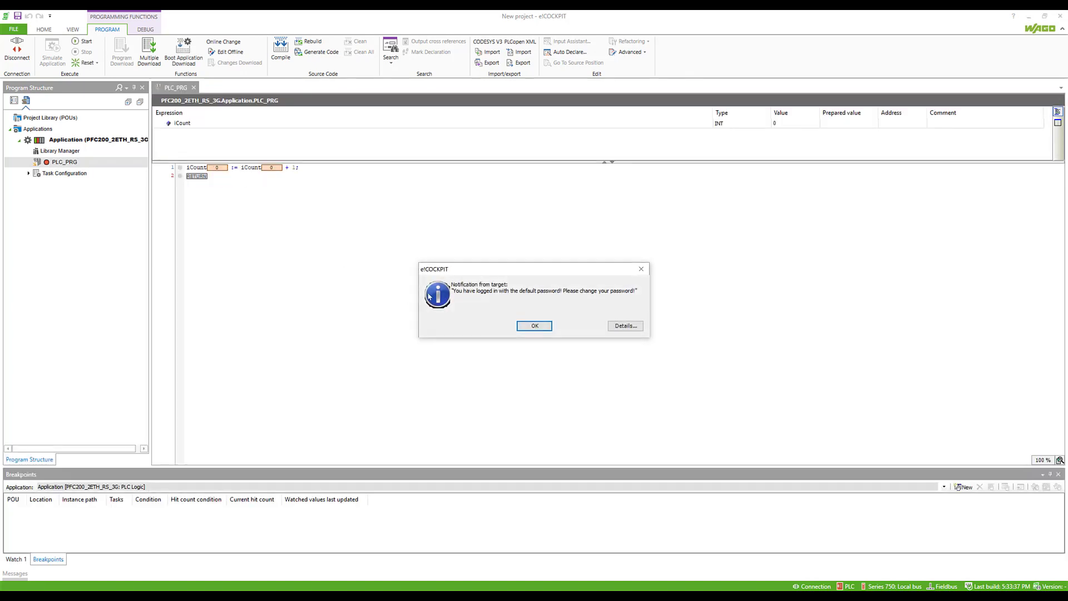
{"action": "left_click", "coordinate": [532, 327]}
{"action": "left_click", "coordinate": [98, 164]}
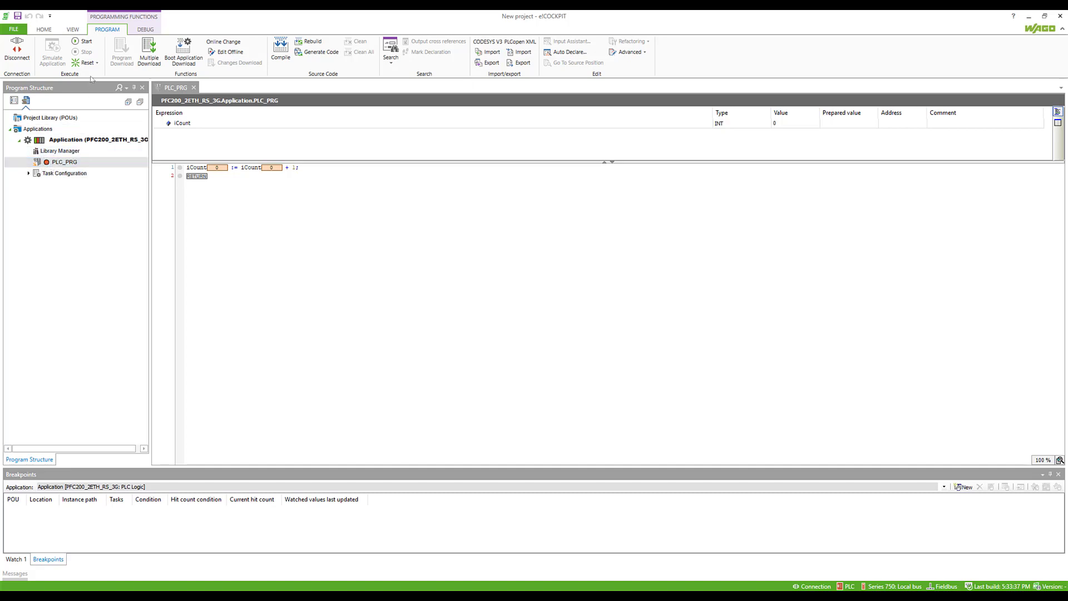
{"action": "left_click", "coordinate": [84, 41]}
- Disconnect from the PFC200, browse xDI variable suggestions on line 2, then cut that line
{"action": "left_click", "coordinate": [27, 53]}
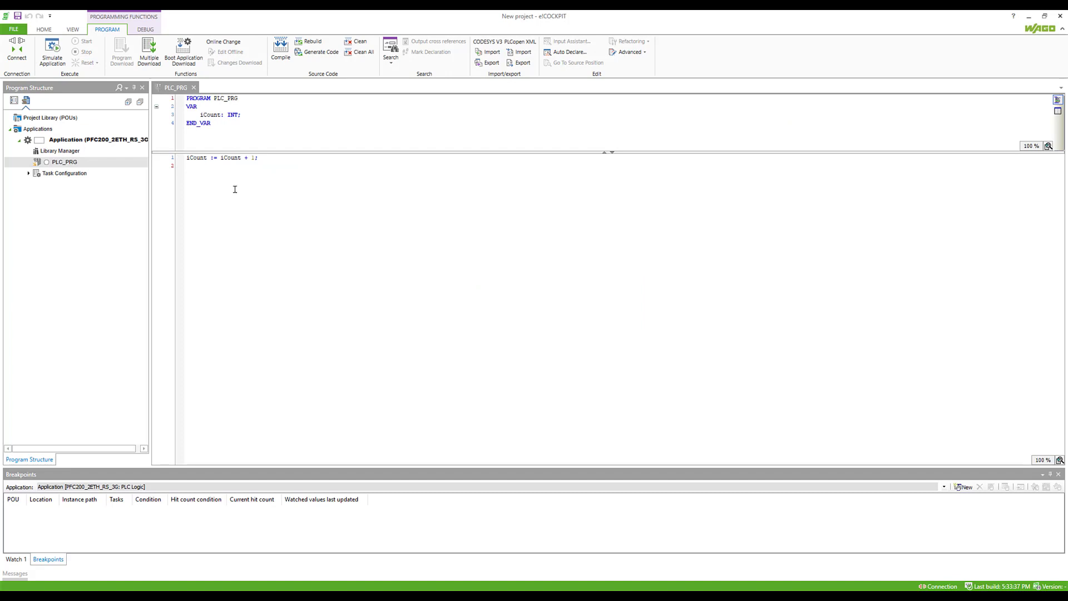
{"action": "left_click", "coordinate": [196, 168]}
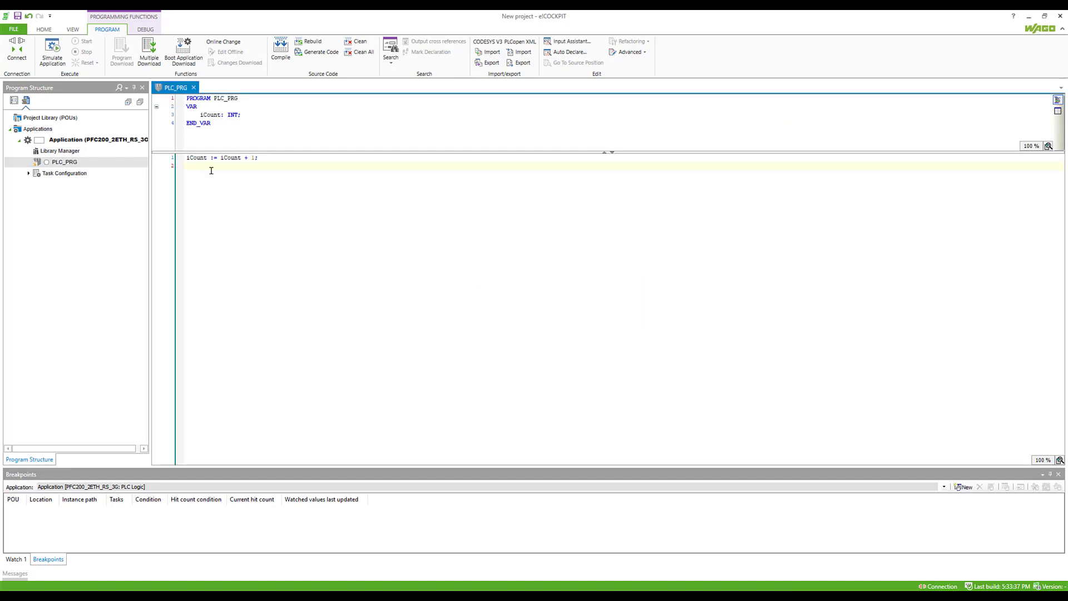
{"action": "type", "text": "xDI"}
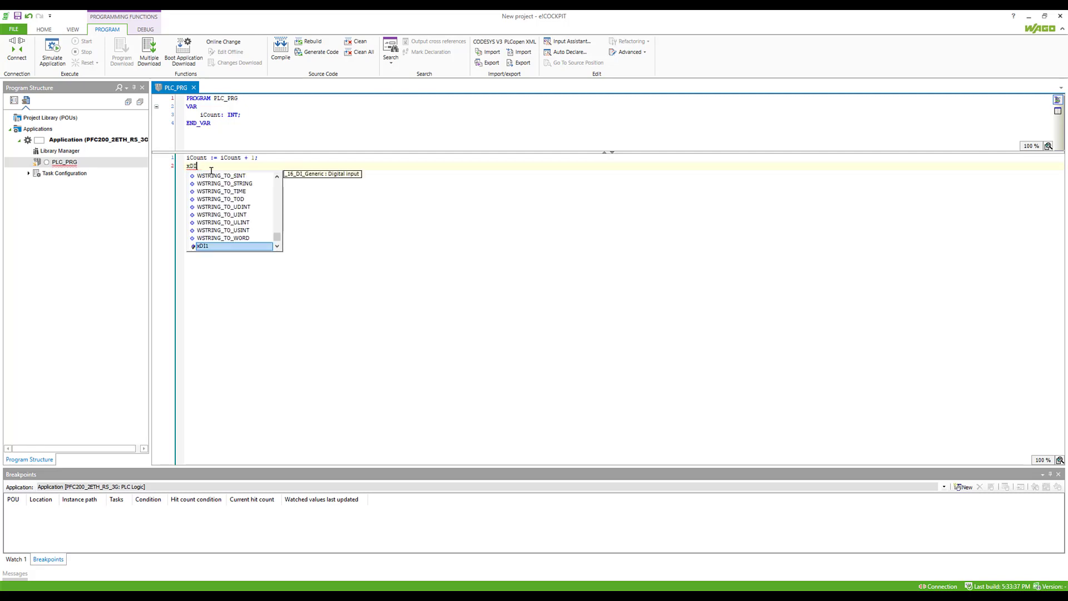
{"action": "key", "text": "Down"}
{"action": "key", "text": "Down"}
{"action": "key", "text": "Down"}
{"action": "key", "text": "Down"}
{"action": "key", "text": "Down"}
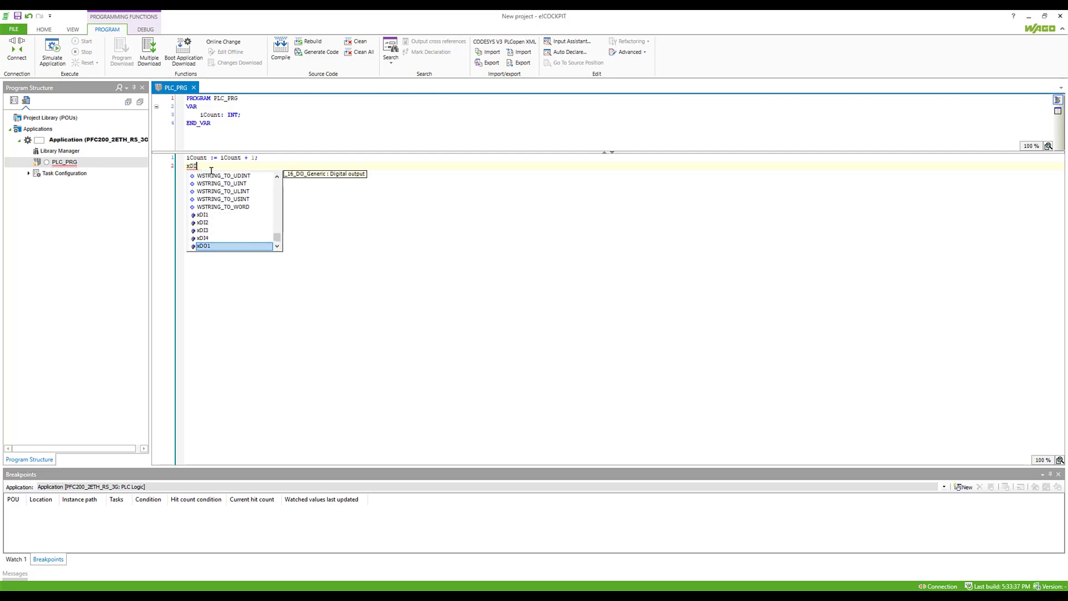
{"action": "key", "text": "Down"}
{"action": "key", "text": "Down"}
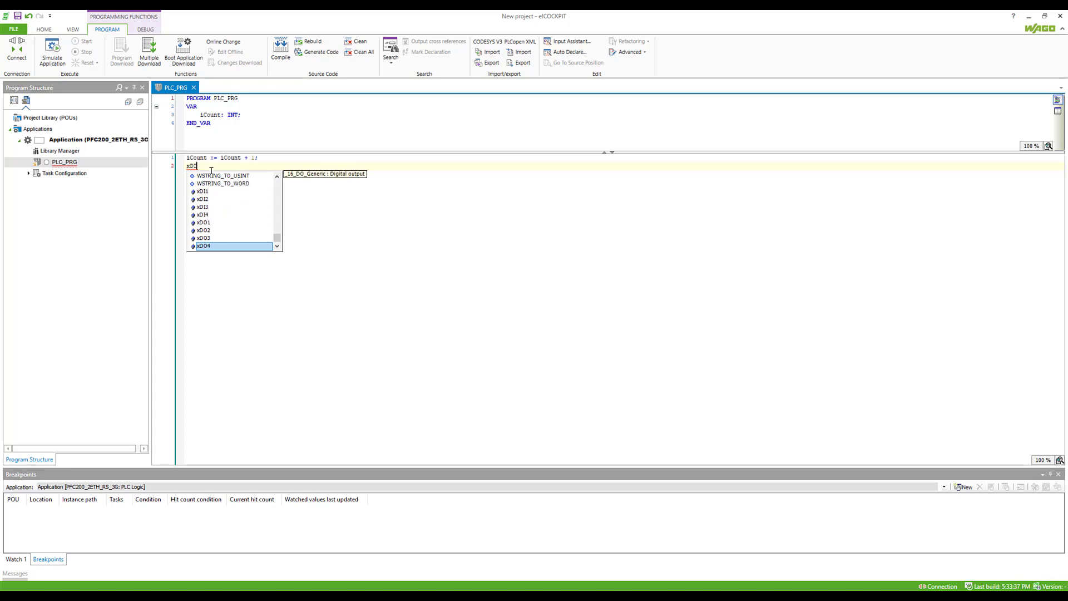
{"action": "key", "text": "Escape"}
{"action": "key", "text": "ctrl+x"}
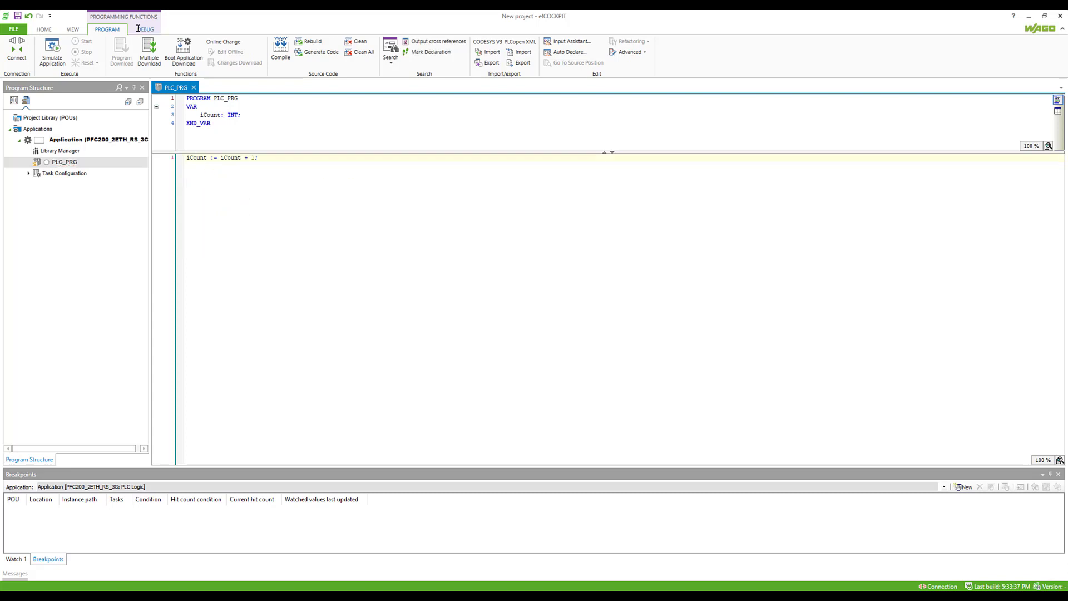